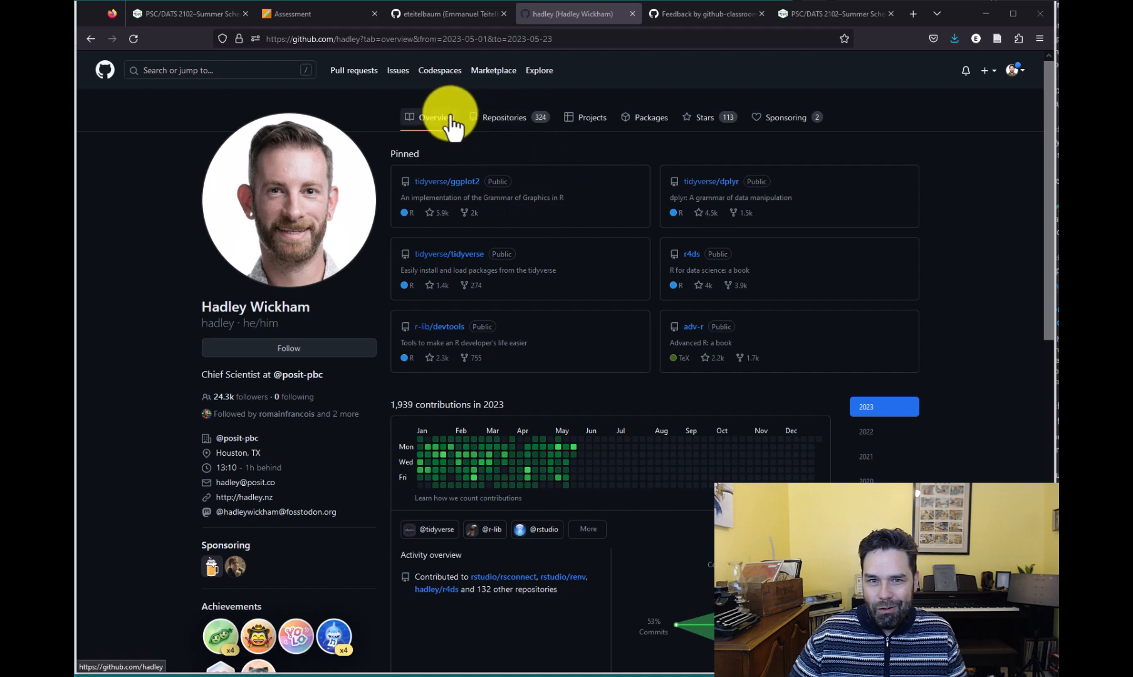
# View the pinned tidyverse/ggplot2 repository's file list and return to its developer's profile overview.
pyautogui.click(462, 185)
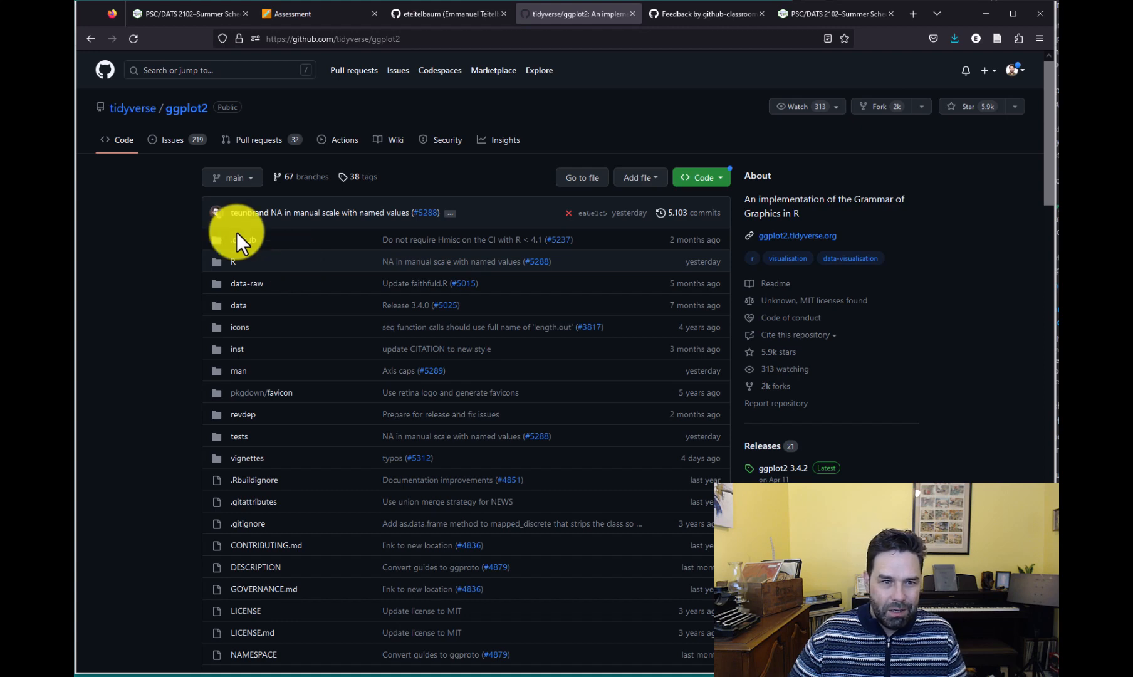
pyautogui.click(88, 37)
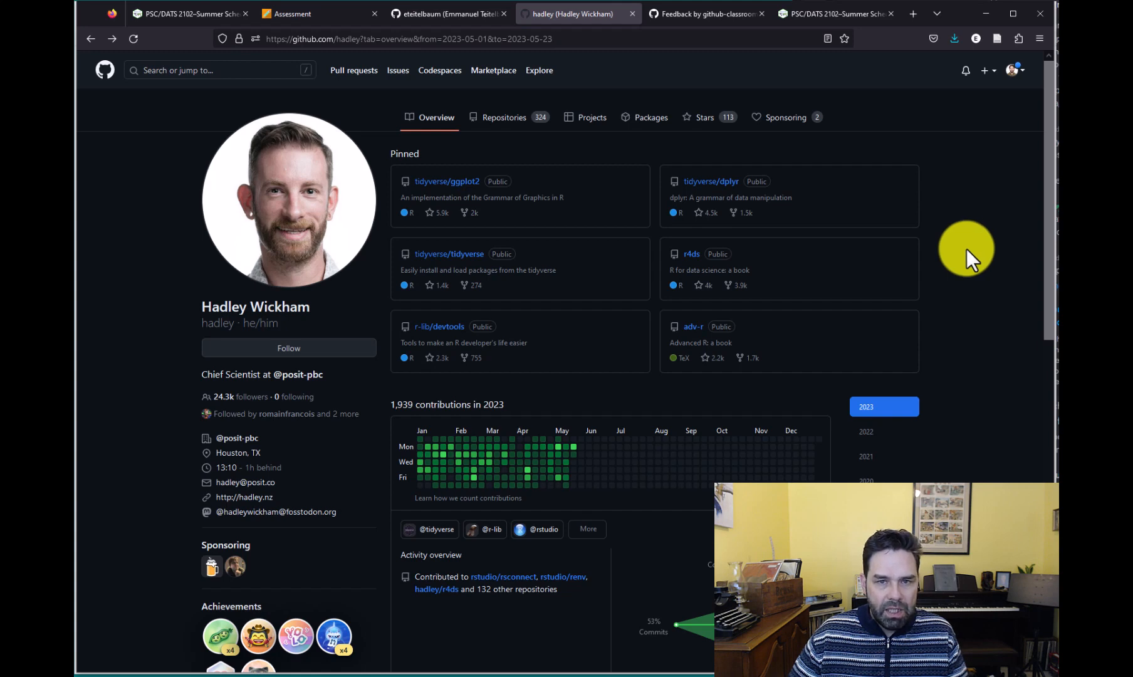
# Open the dataviz-summer-2023 repository from your own GitHub profile and look through its files and README.
pyautogui.click(474, 13)
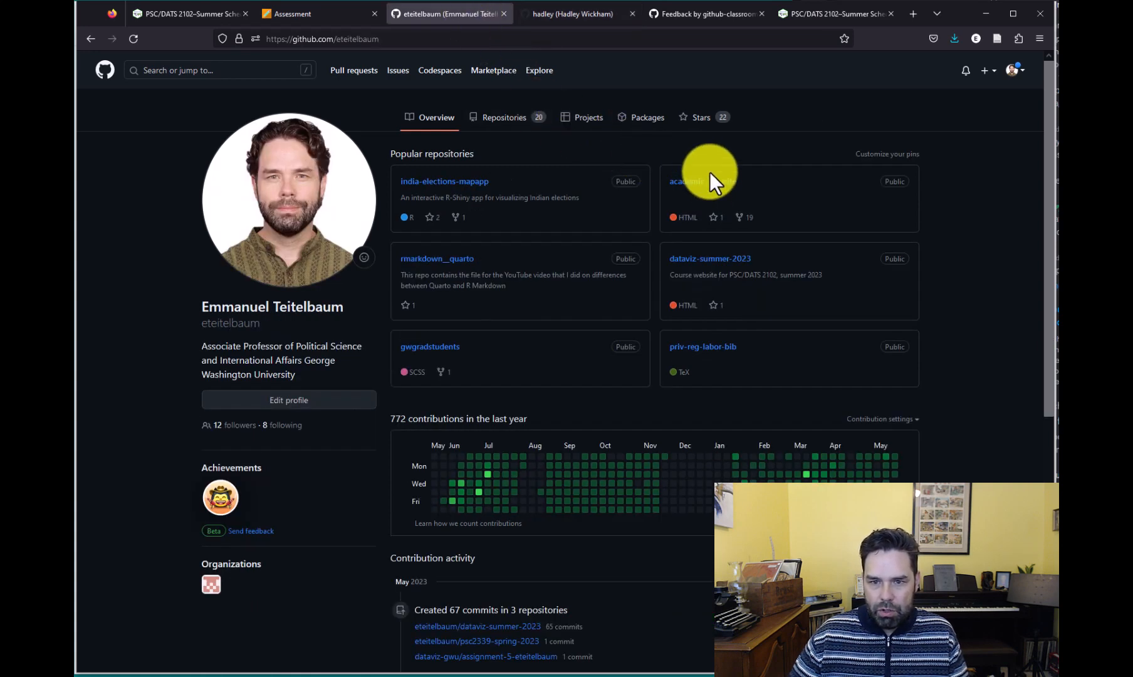
pyautogui.click(731, 259)
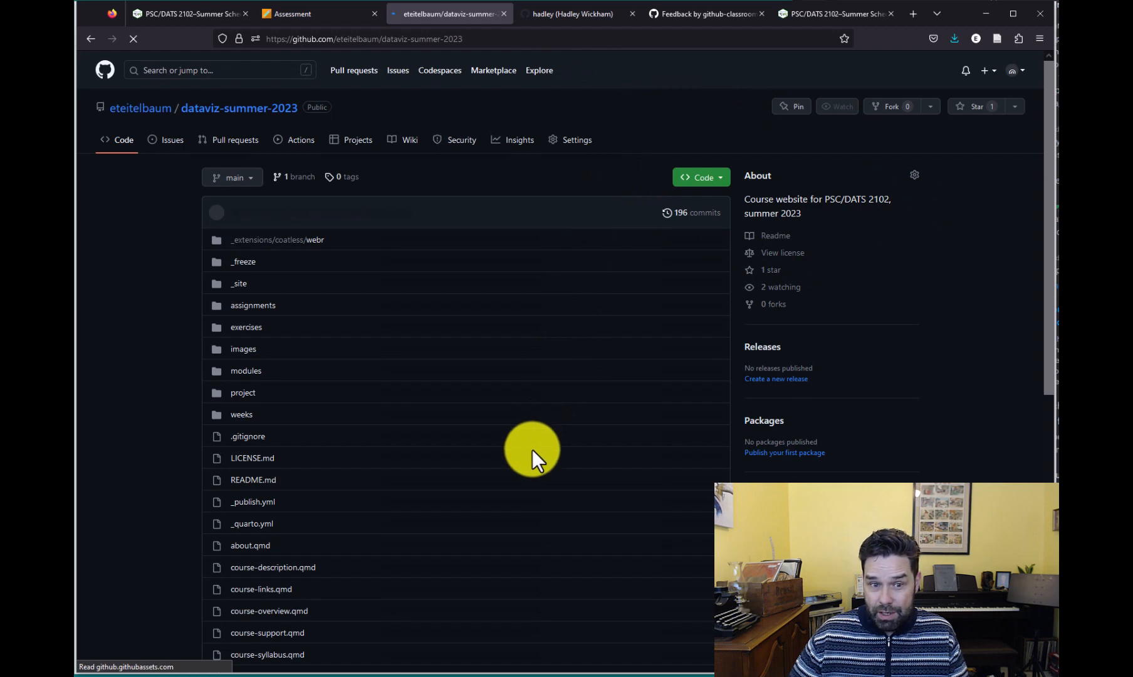
pyautogui.scroll(-1, 523, 456)
pyautogui.scroll(-3, 369, 605)
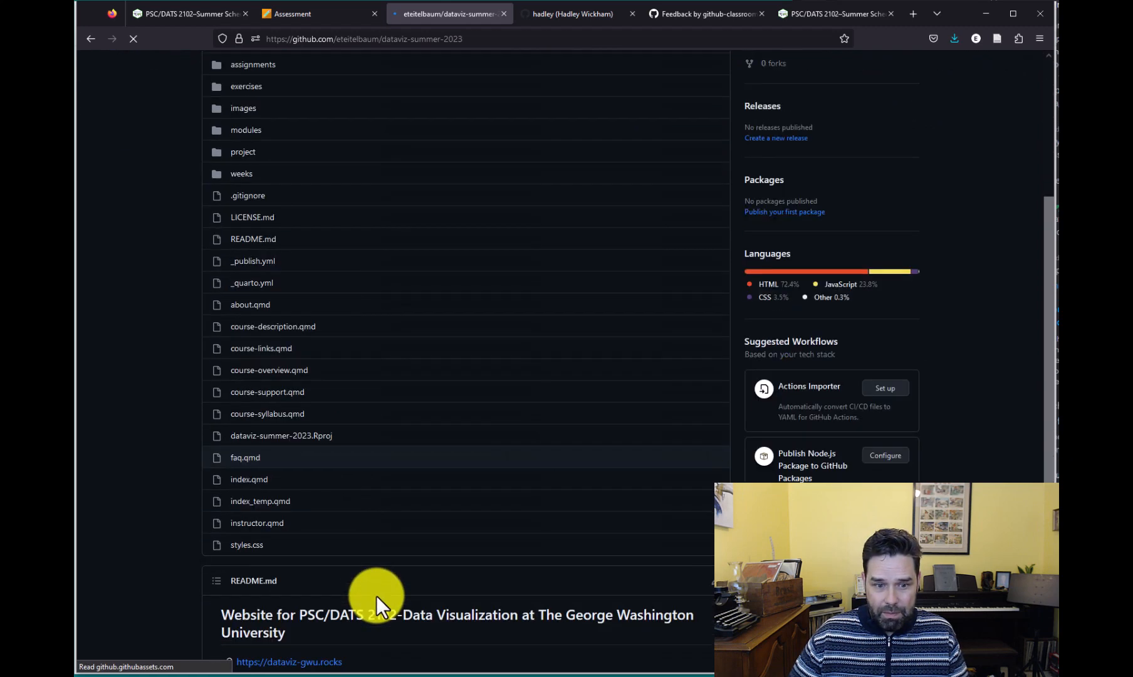
pyautogui.scroll(4, 376, 596)
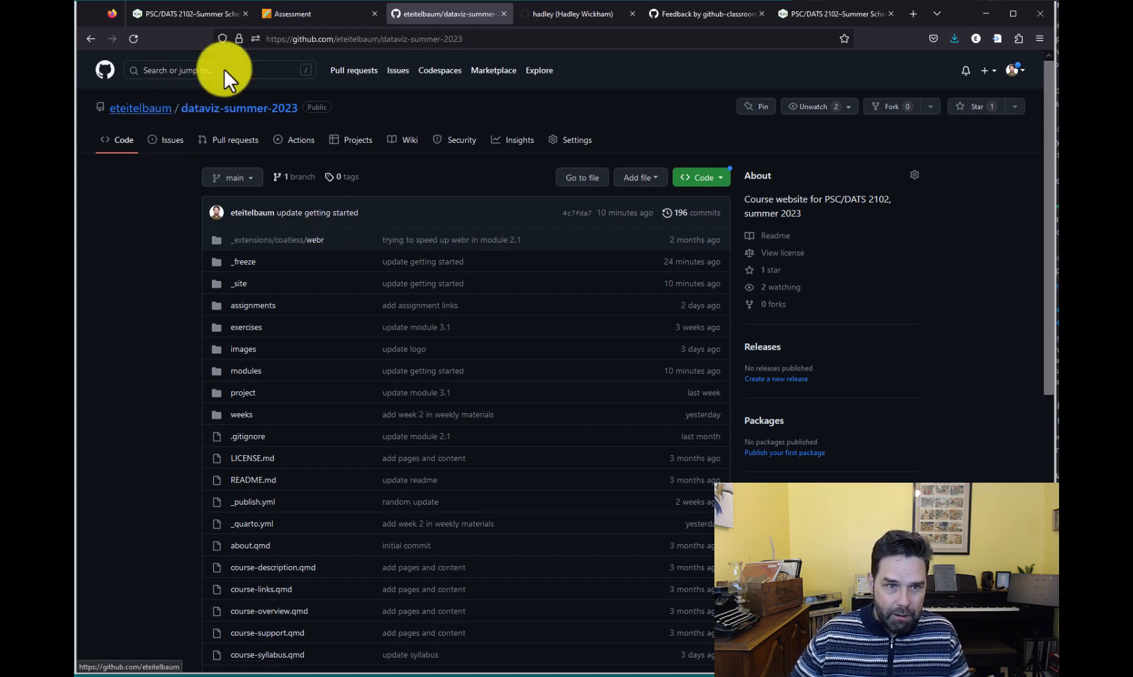
# Open Module 1.1 on the course website and examine its source file module-1.1.qmd in GitHub's editor.
pyautogui.click(212, 14)
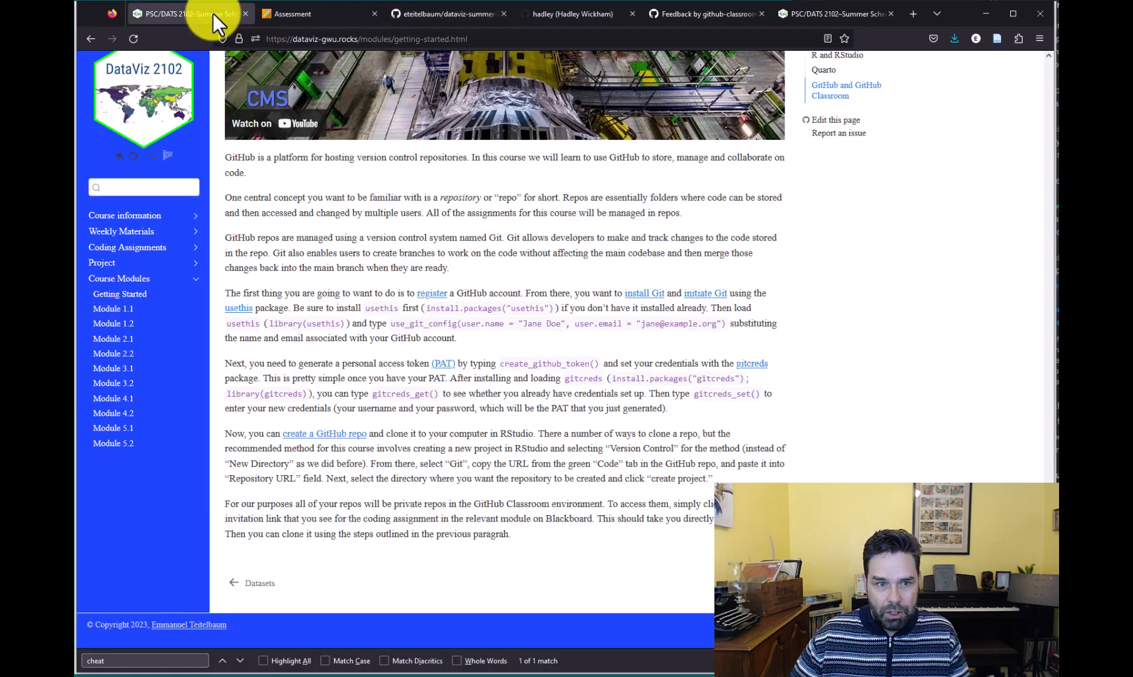
pyautogui.click(123, 308)
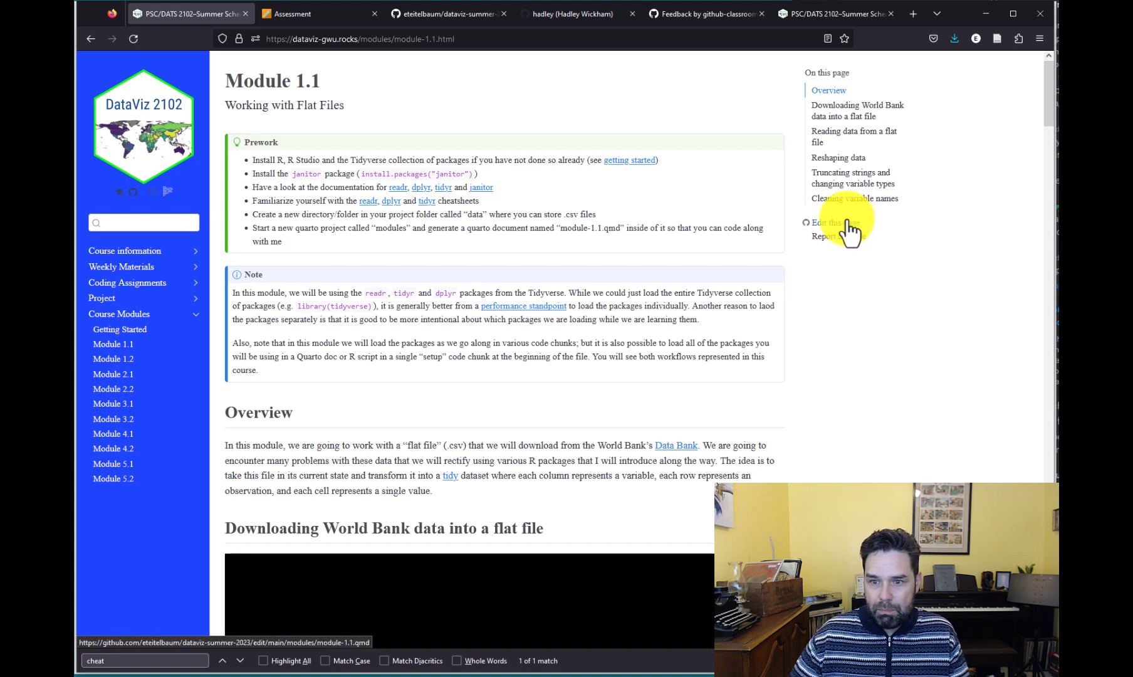
pyautogui.click(851, 233)
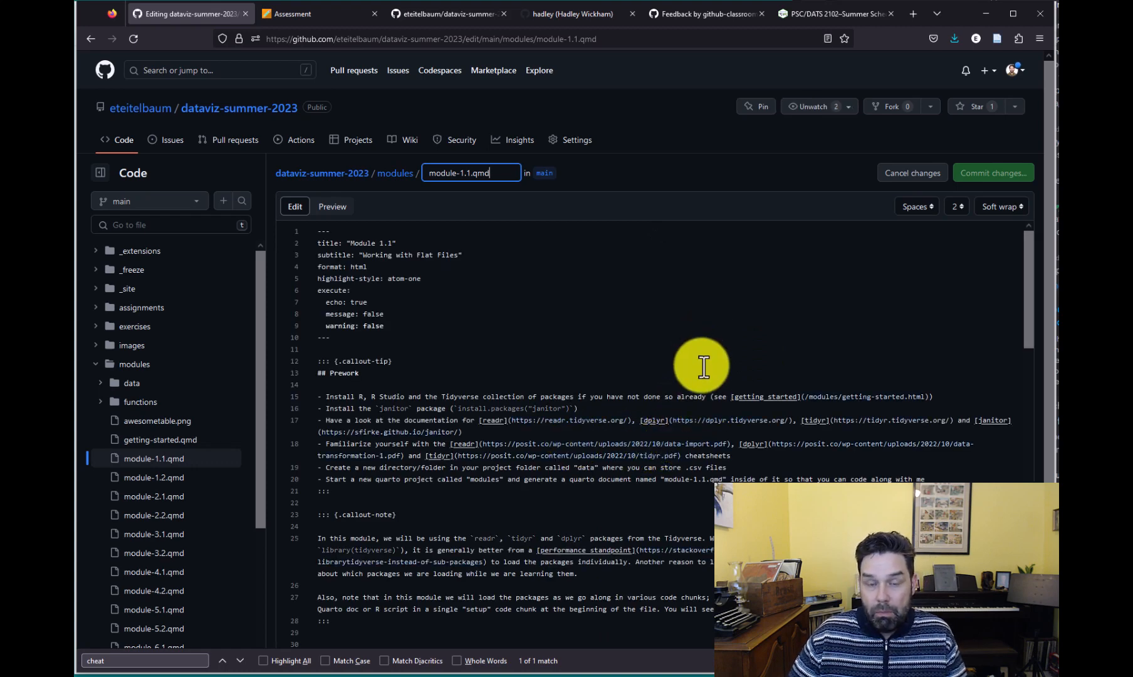
pyautogui.scroll(-3, 703, 366)
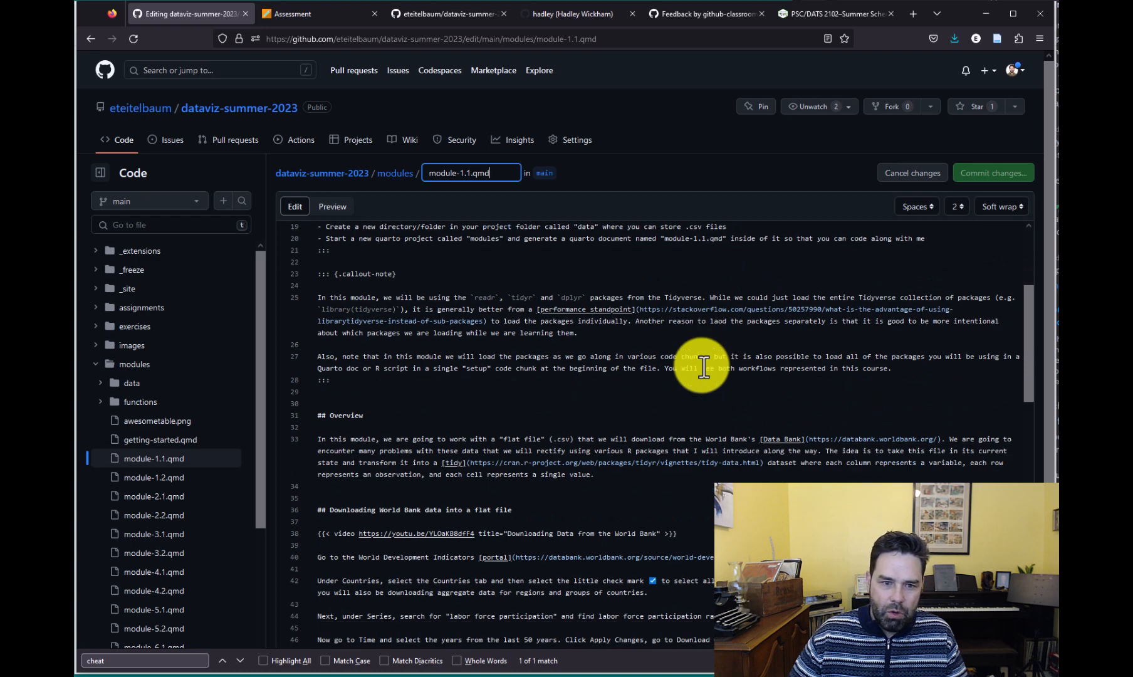
pyautogui.scroll(-3, 703, 367)
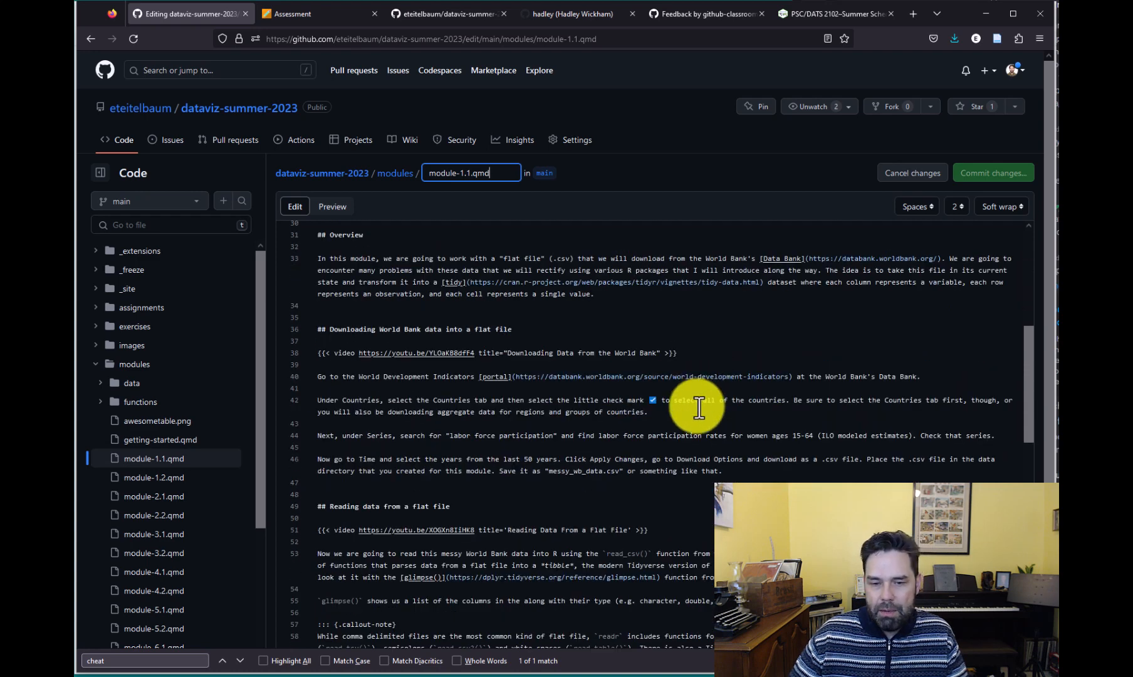
pyautogui.scroll(-3, 696, 406)
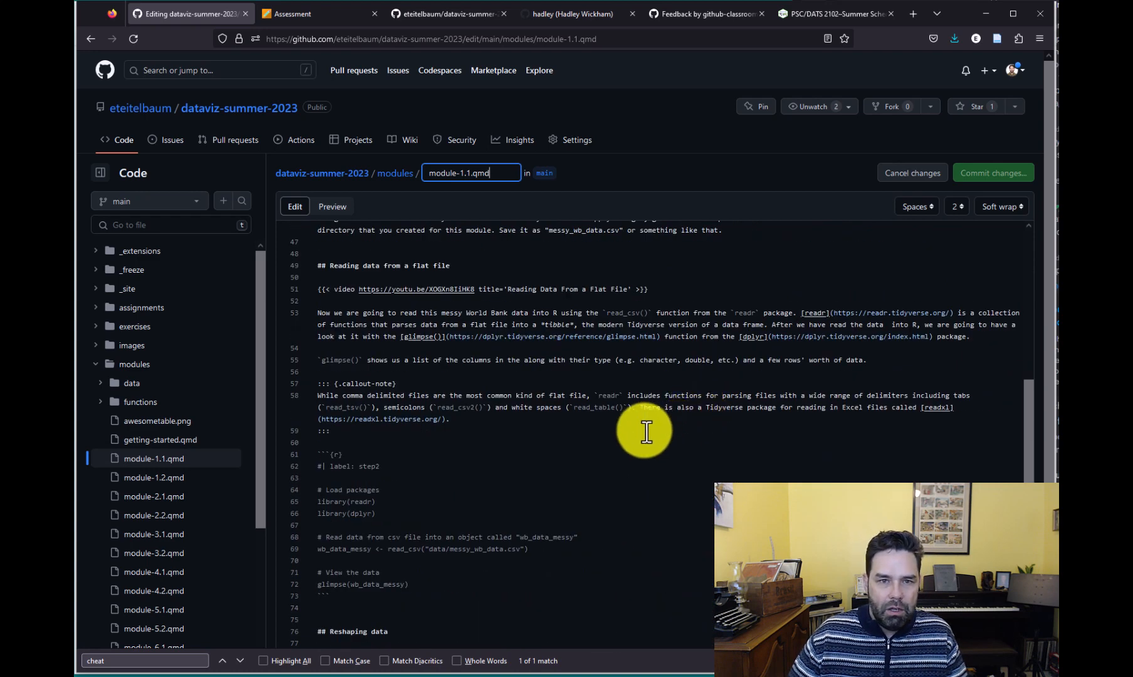
pyautogui.scroll(4, 626, 401)
pyautogui.click(465, 14)
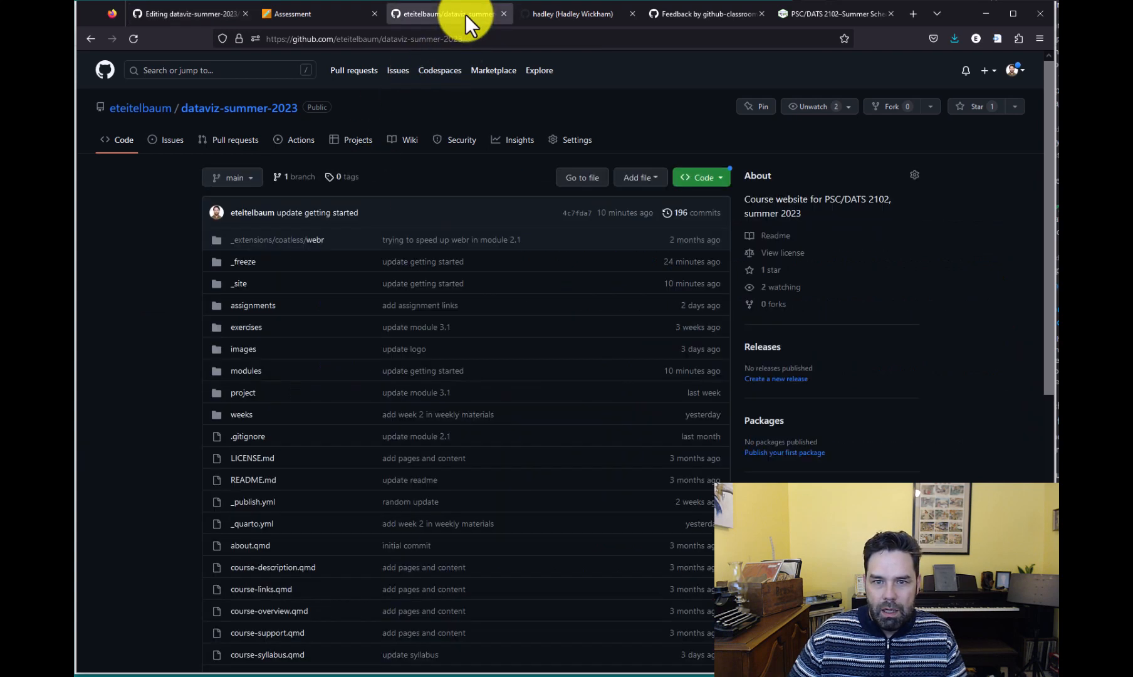
pyautogui.click(571, 13)
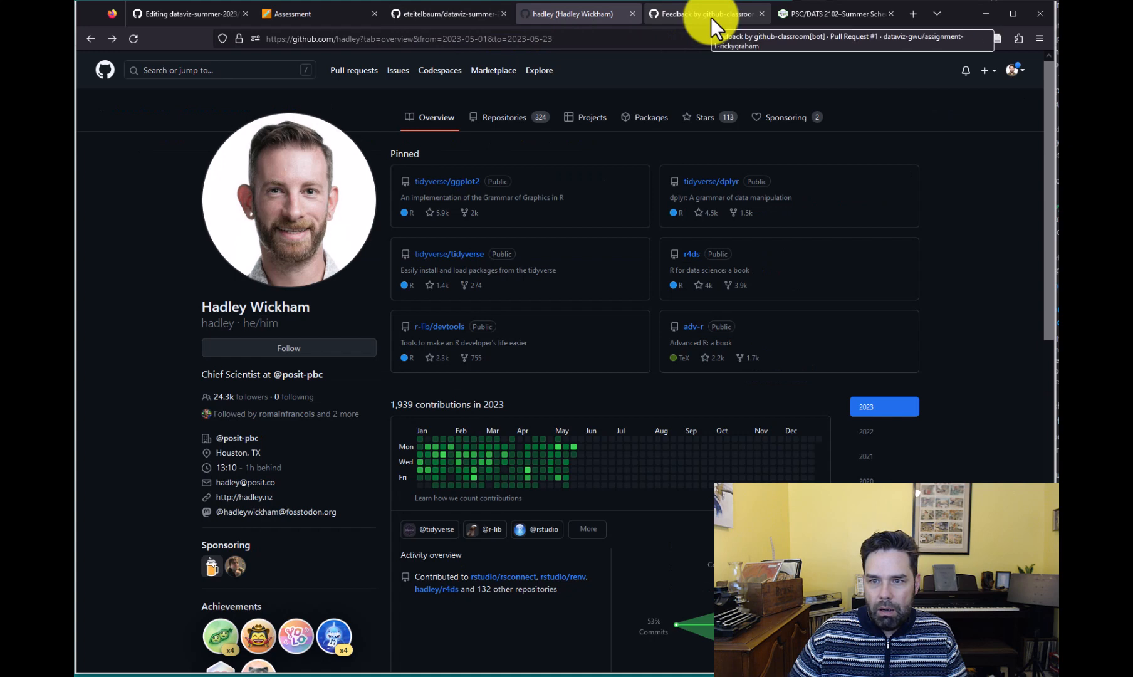
pyautogui.click(457, 13)
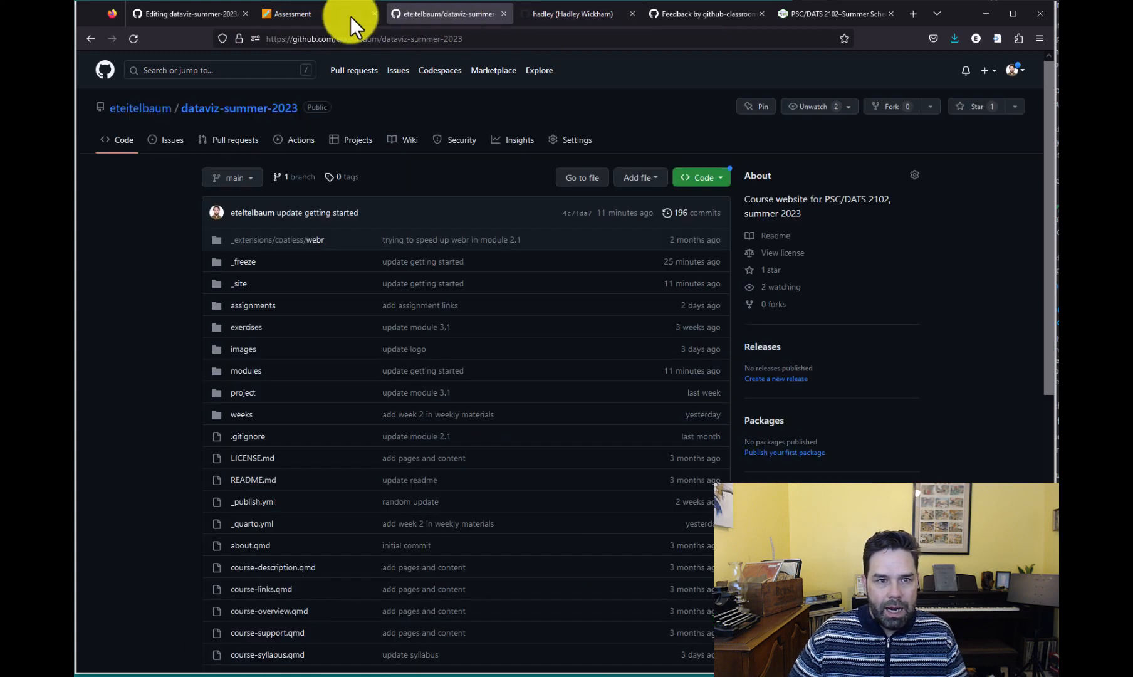
# Return to the course website and view the GitHub and GitHub Classroom section of the Getting Started page.
pyautogui.click(202, 15)
pyautogui.click(90, 39)
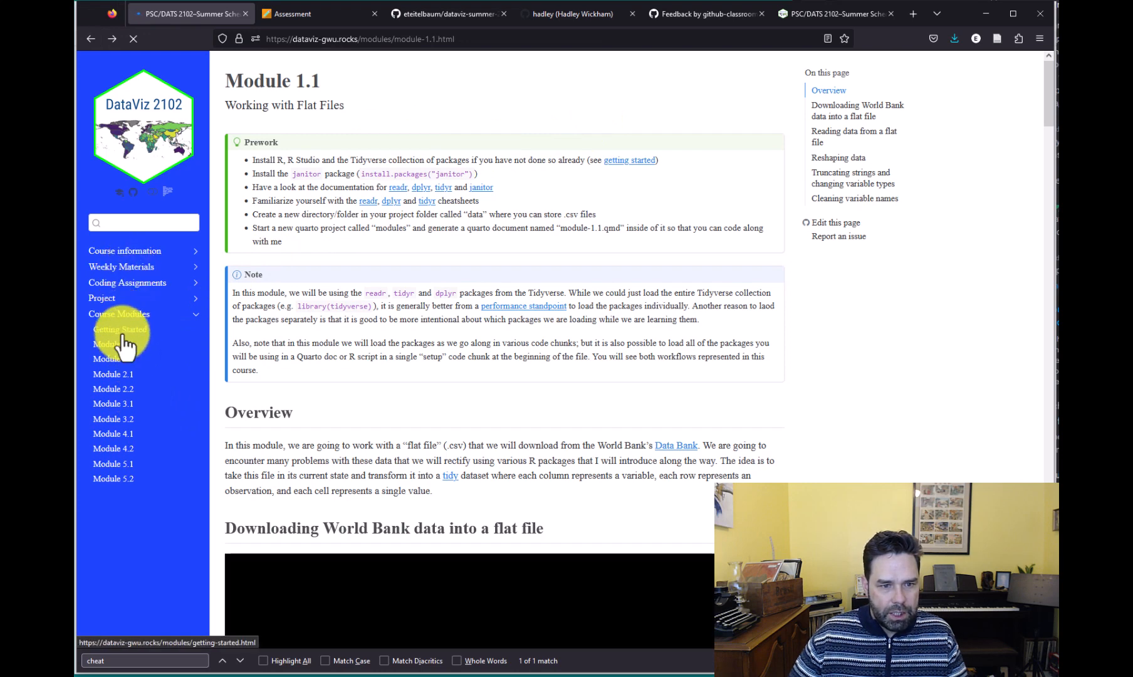
pyautogui.click(505, 333)
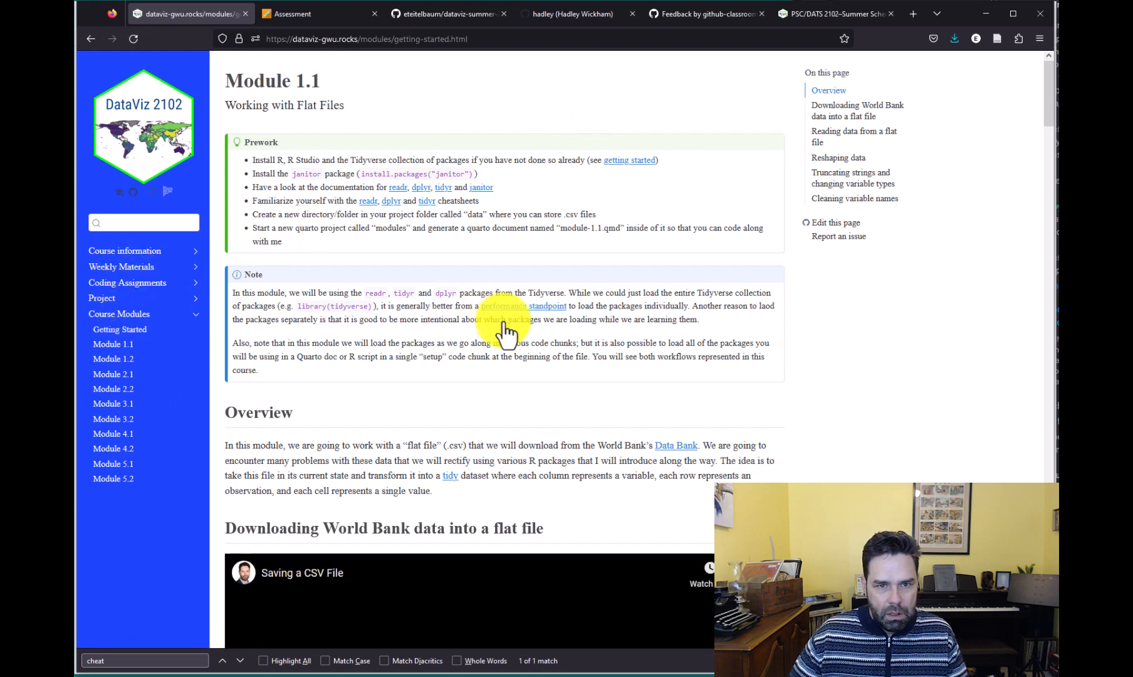
pyautogui.scroll(-20, 485, 303)
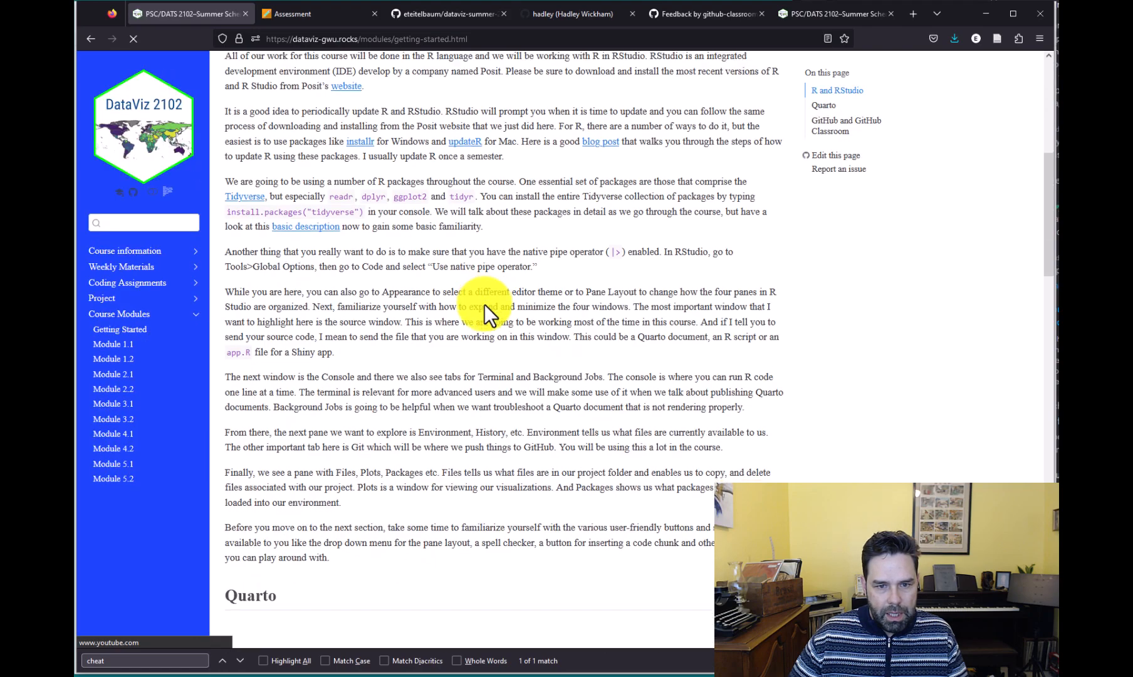
pyautogui.scroll(-2, 484, 304)
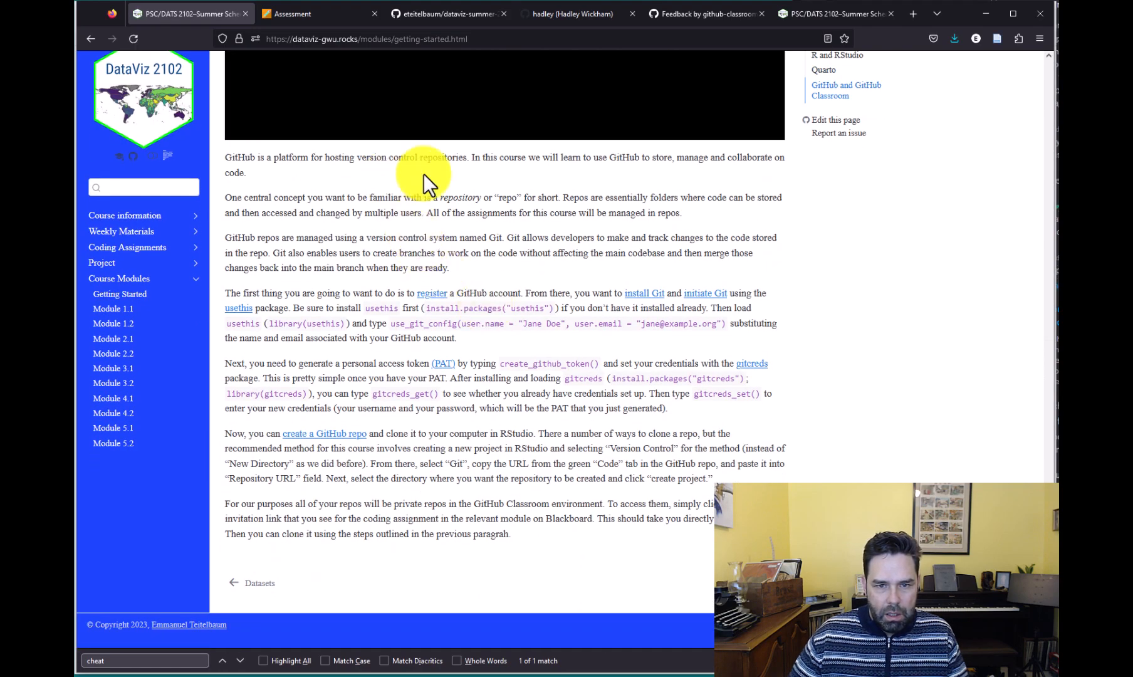
# Open the linked guide on registering a GitHub account, then close it and return to the Getting Started page.
pyautogui.click(426, 305)
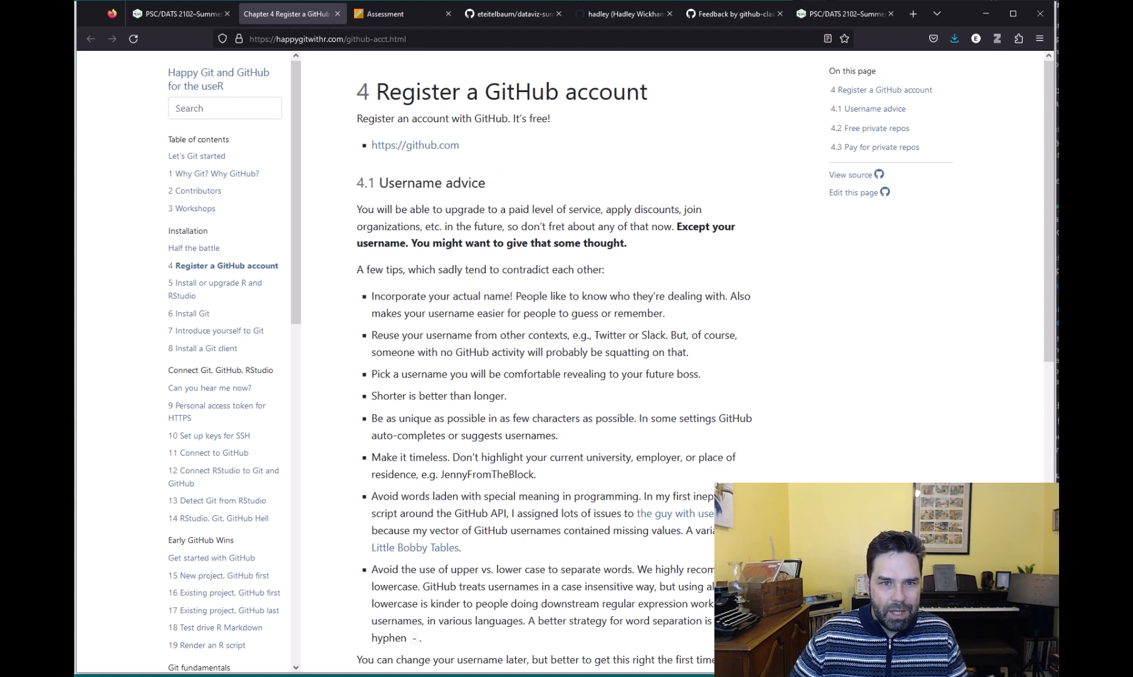
pyautogui.click(341, 14)
pyautogui.click(203, 14)
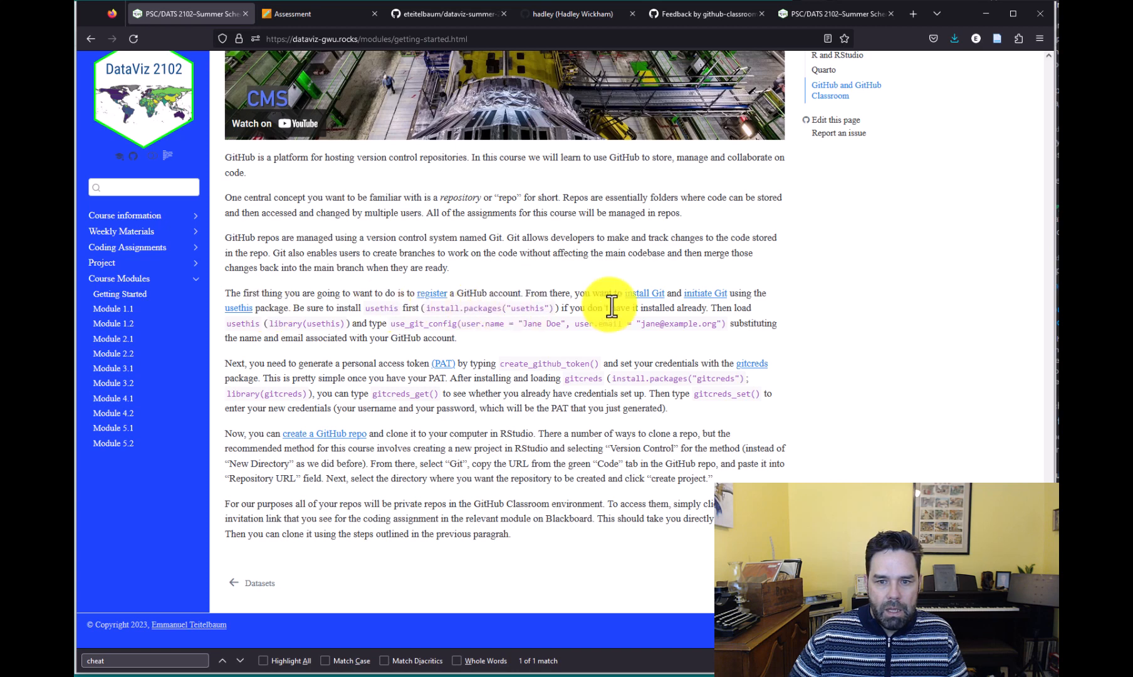
# Open the linked Install Git guide, view the Git for Windows site from its Windows section, and return to the guide.
pyautogui.click(642, 300)
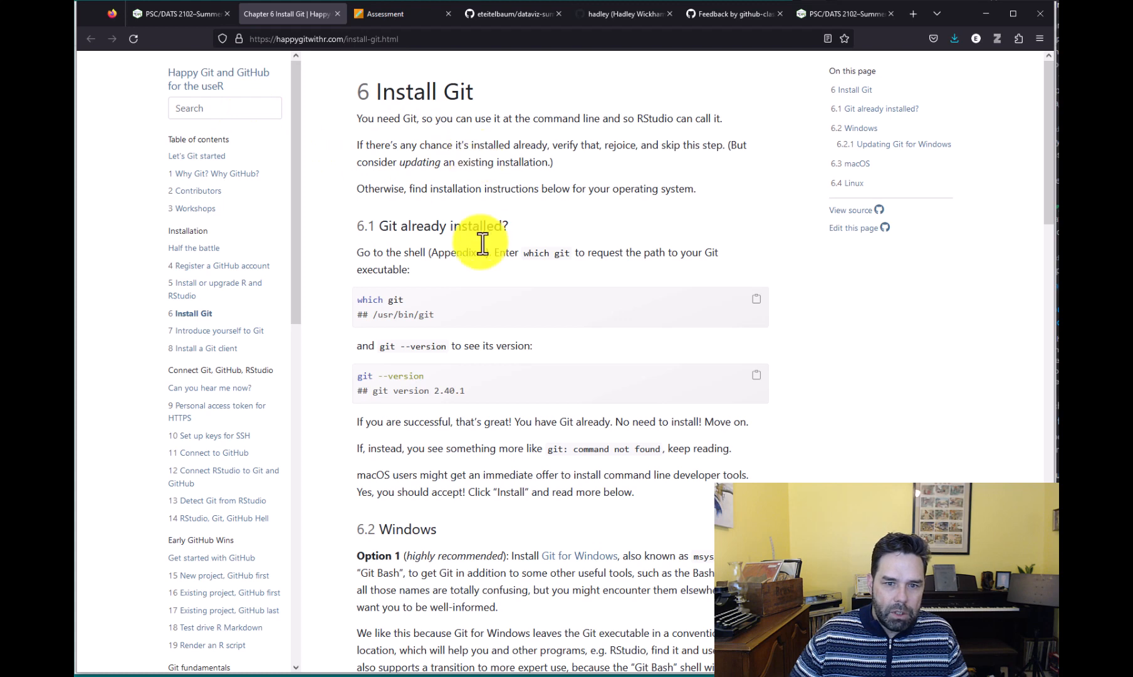
pyautogui.scroll(-5, 493, 375)
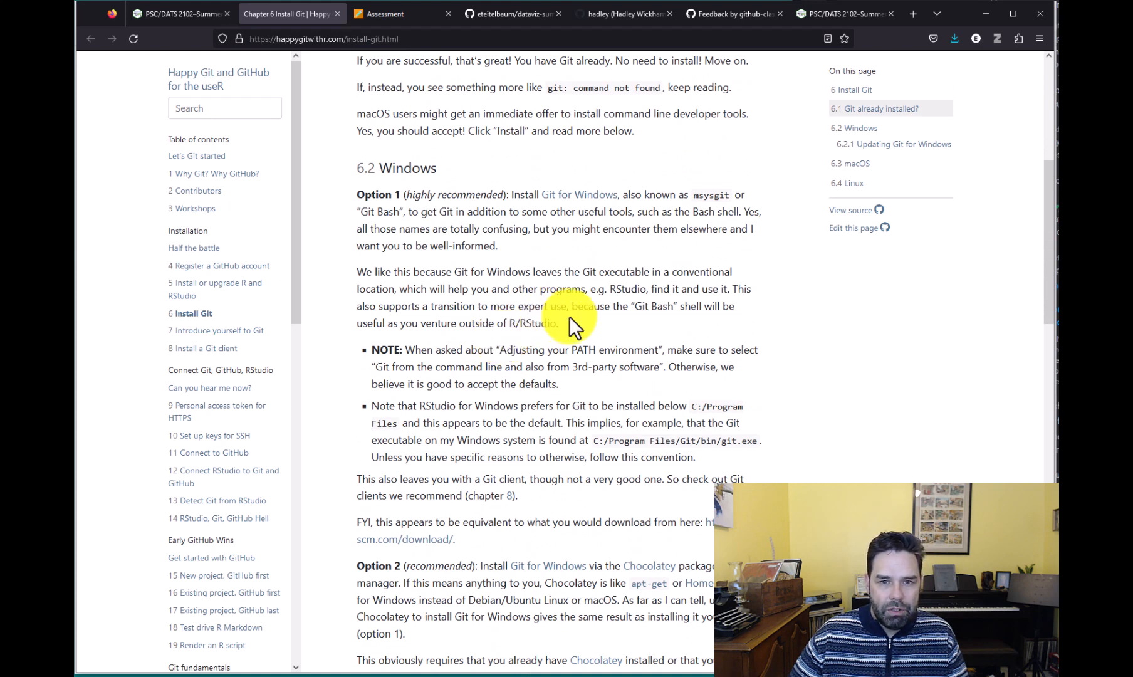
pyautogui.click(587, 197)
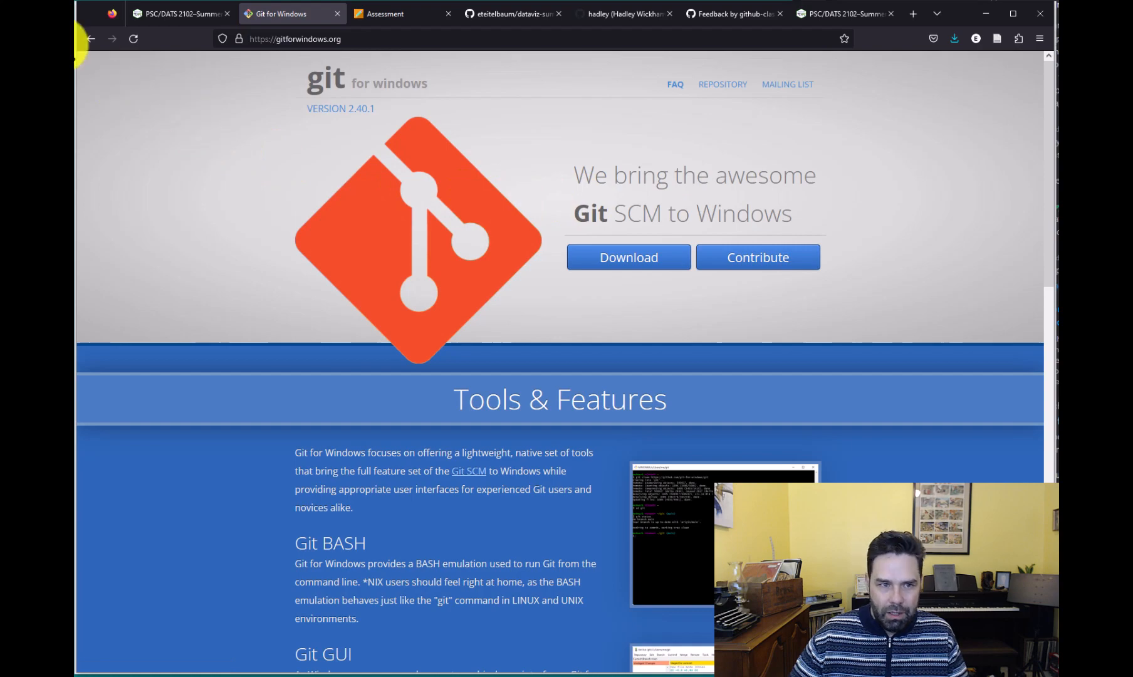
pyautogui.click(92, 36)
# View the Git downloads page linked under macOS Option 2 in the Install Git guide, then close the guide.
pyautogui.scroll(-5, 513, 282)
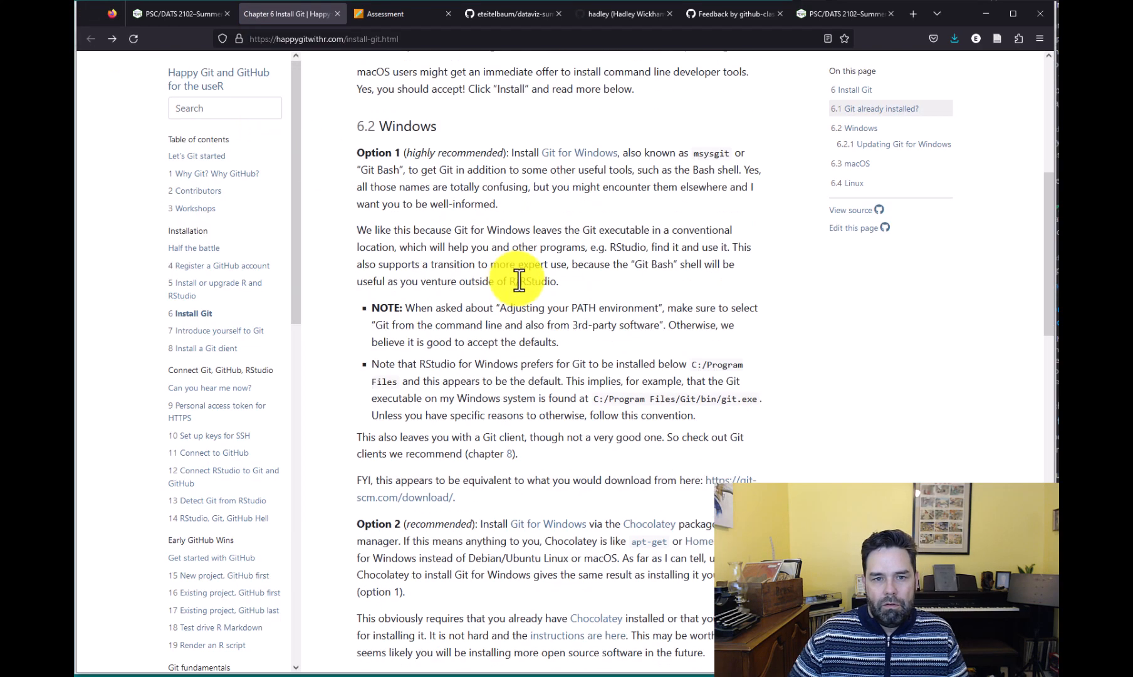
pyautogui.scroll(-10, 518, 280)
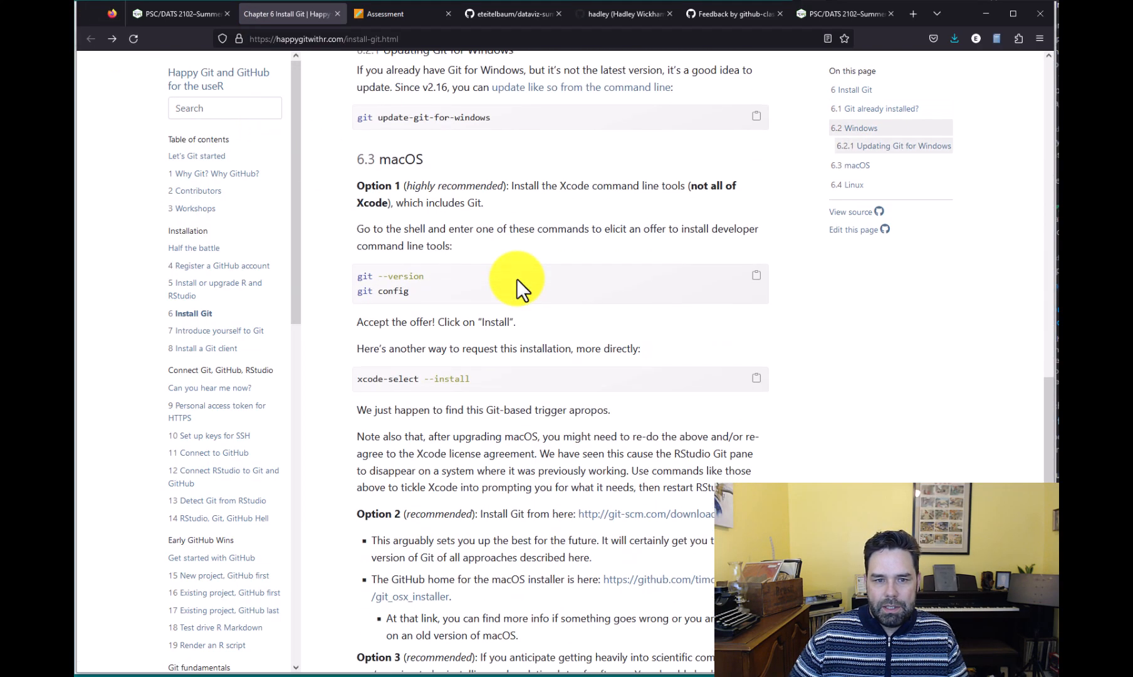
pyautogui.scroll(-2, 424, 346)
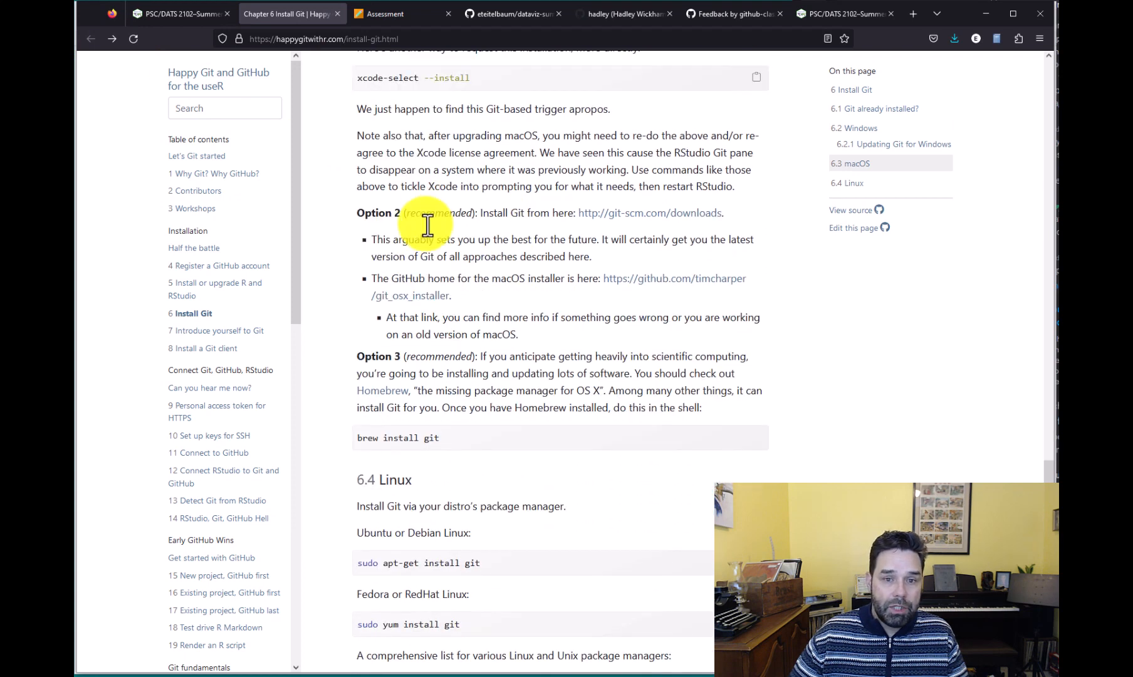
pyautogui.click(617, 216)
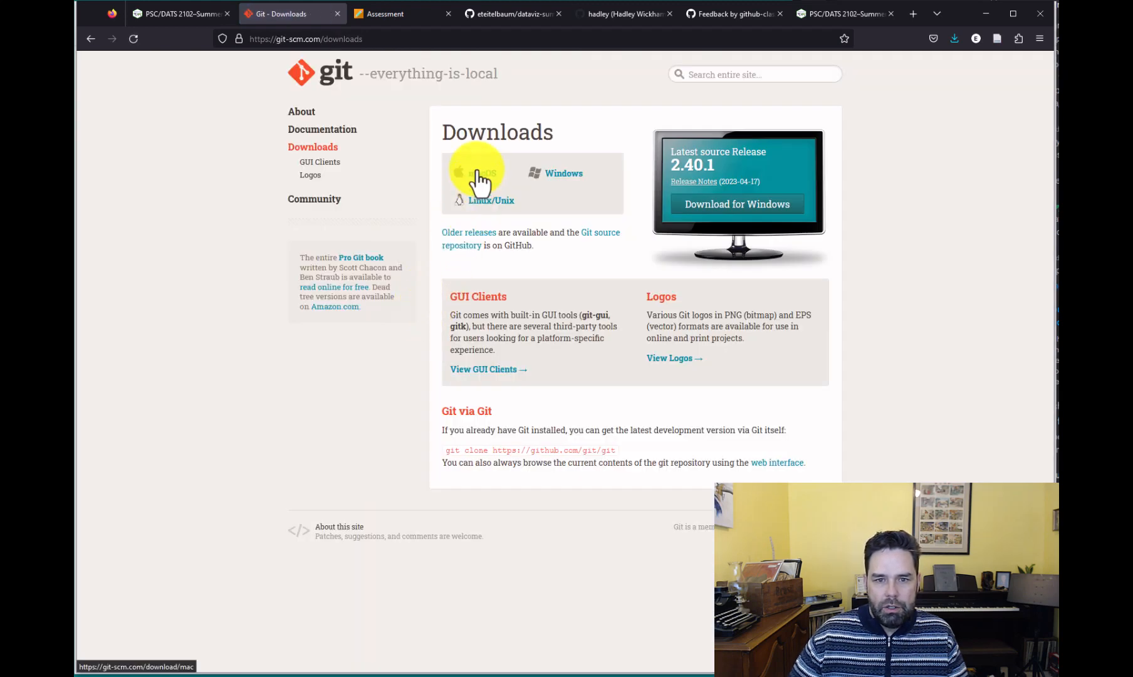
pyautogui.click(89, 37)
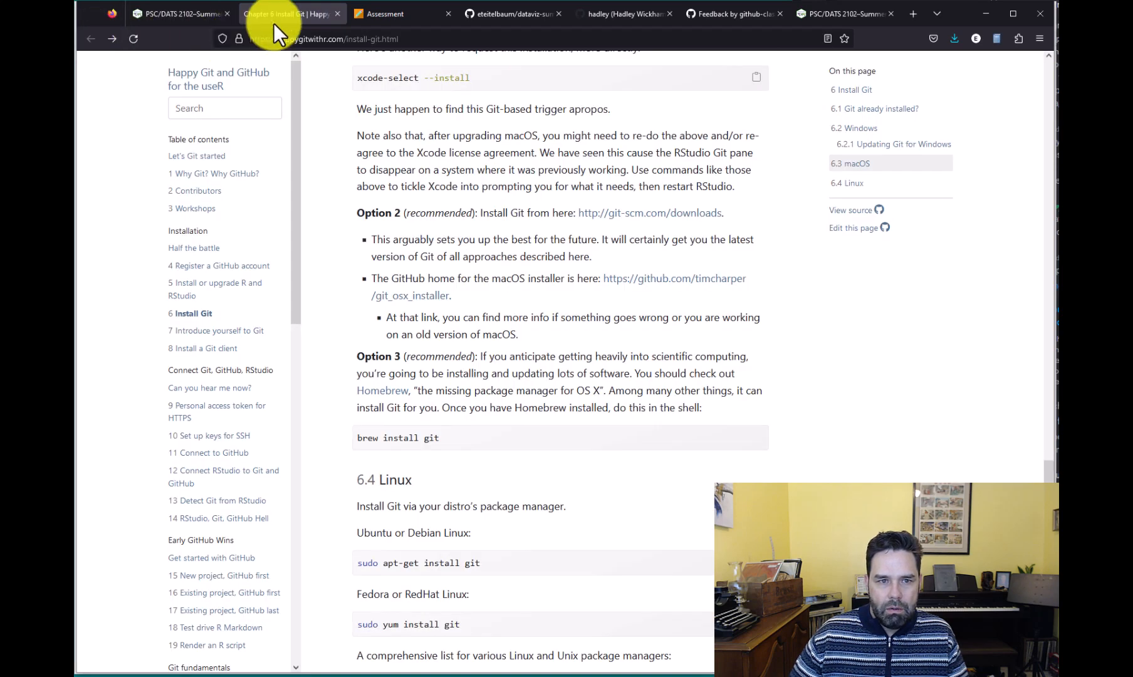
pyautogui.click(337, 13)
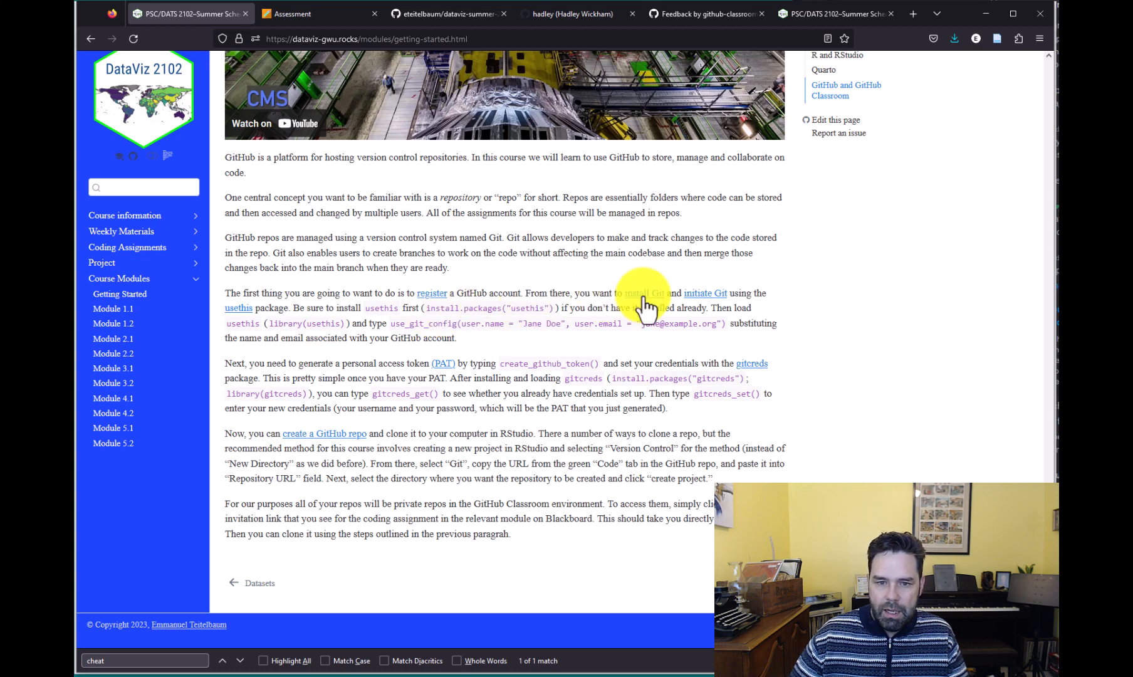
# Open the linked guide on initiating Git, highlight its use_git_config() line, and close the guide.
pyautogui.click(700, 295)
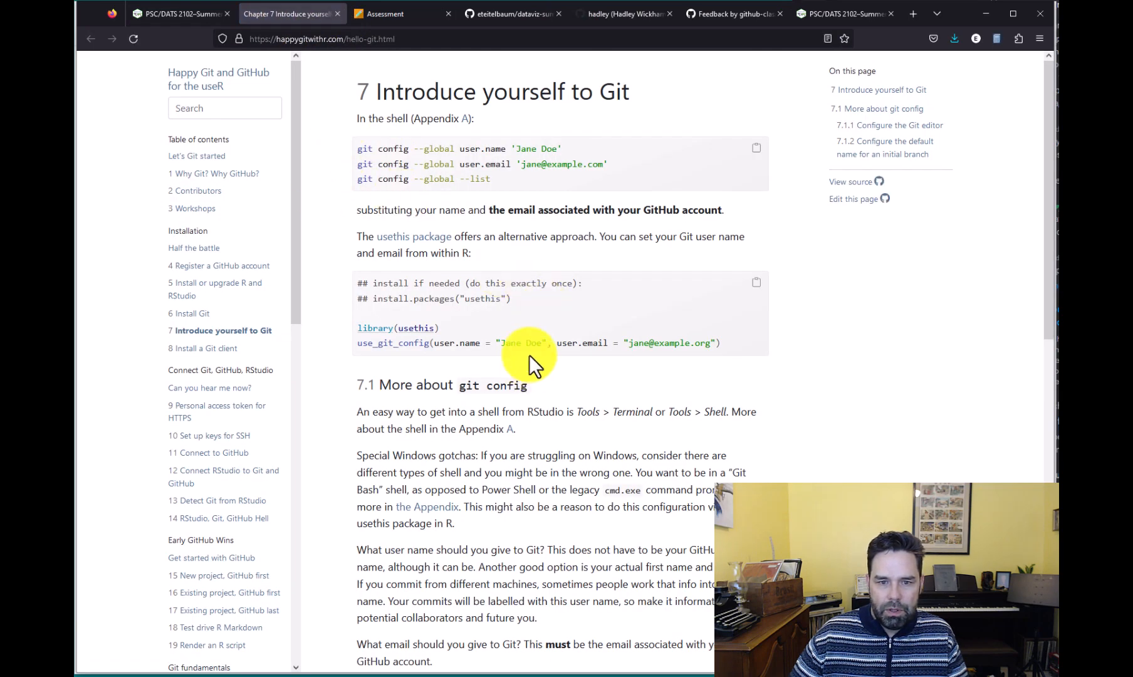
pyautogui.moveTo(725, 344); pyautogui.dragTo(345, 342)
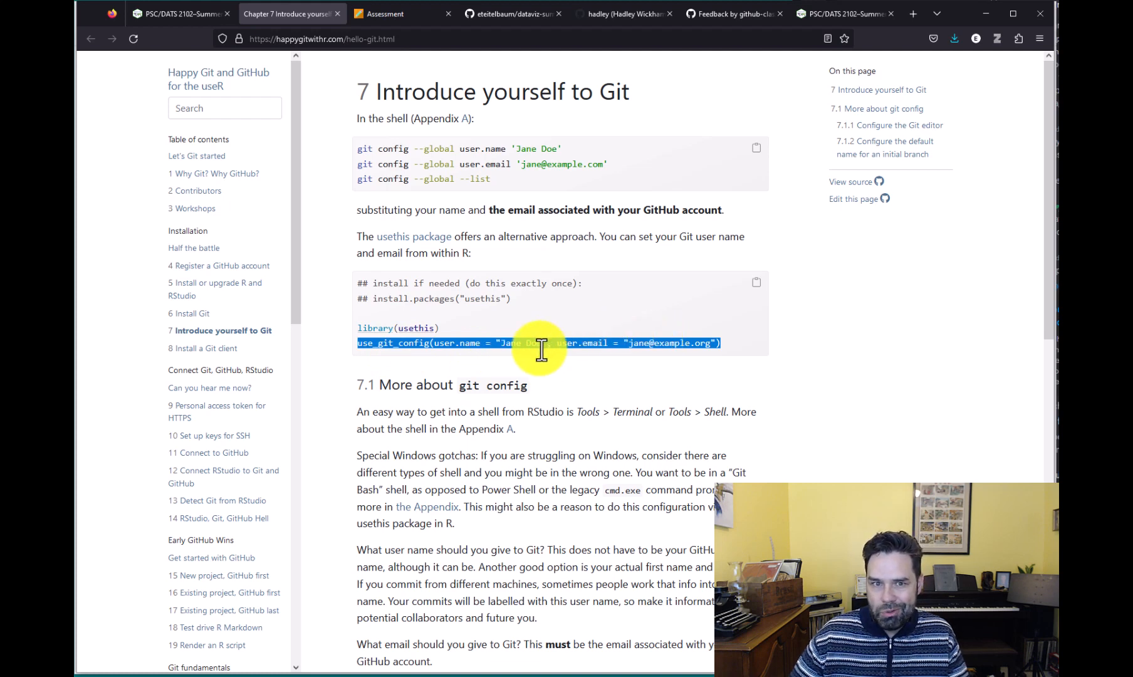
pyautogui.click(339, 14)
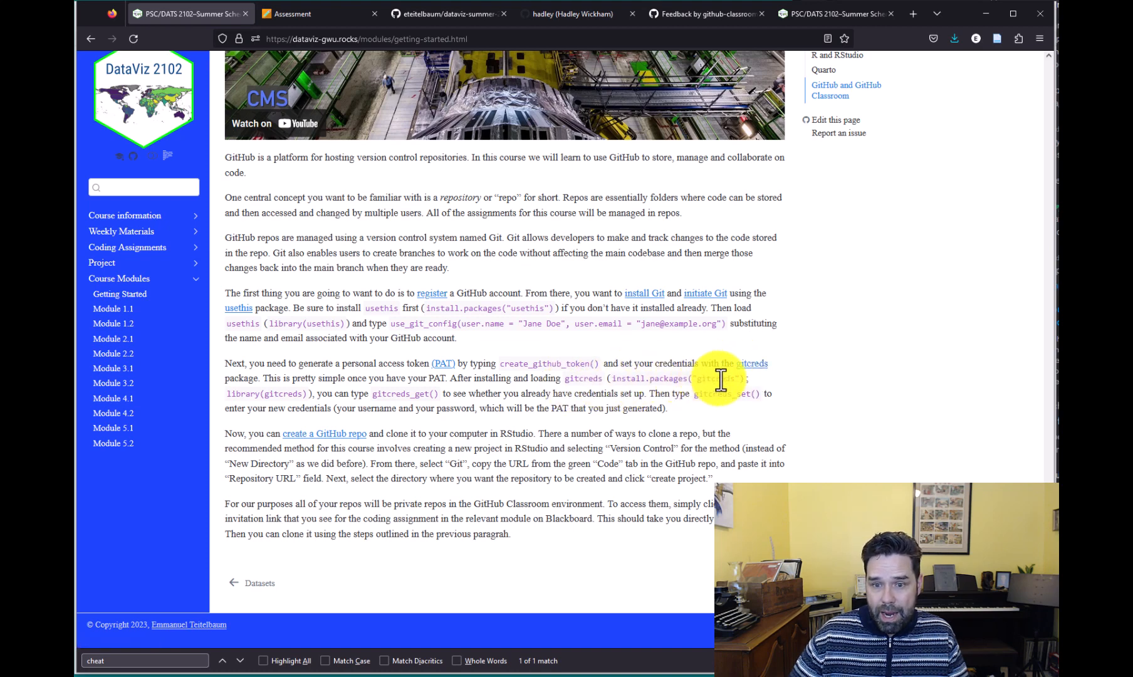
# Highlight the install.packages("gitcreds") and gitcreds_get() commands in the personal access token paragraph.
pyautogui.moveTo(607, 378); pyautogui.dragTo(751, 375)
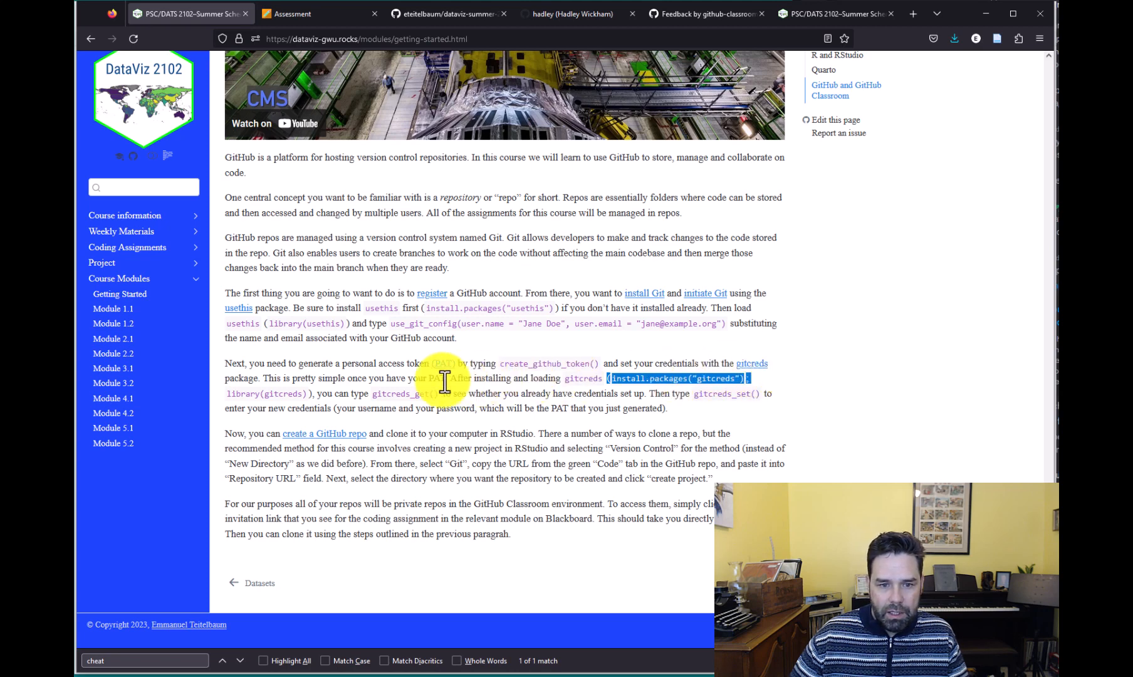
pyautogui.moveTo(237, 393); pyautogui.dragTo(439, 398)
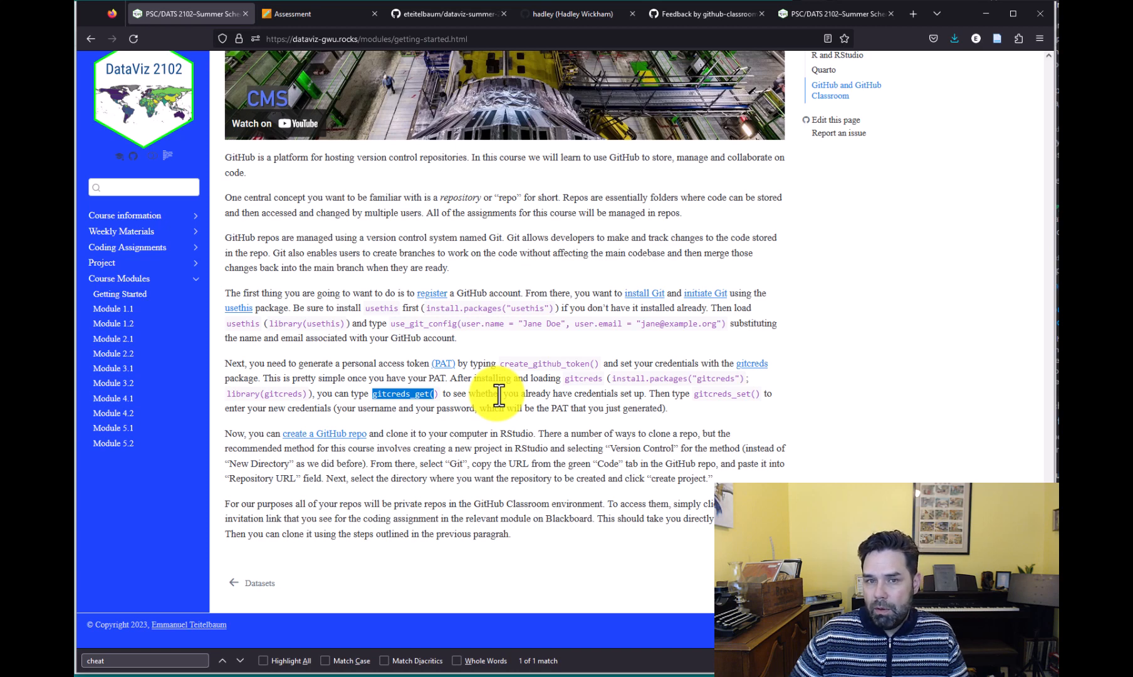
# Highlight gitcreds_set() and the note that the password is the generated PAT in the credentials paragraph.
pyautogui.click(705, 390)
pyautogui.doubleClick(705, 392)
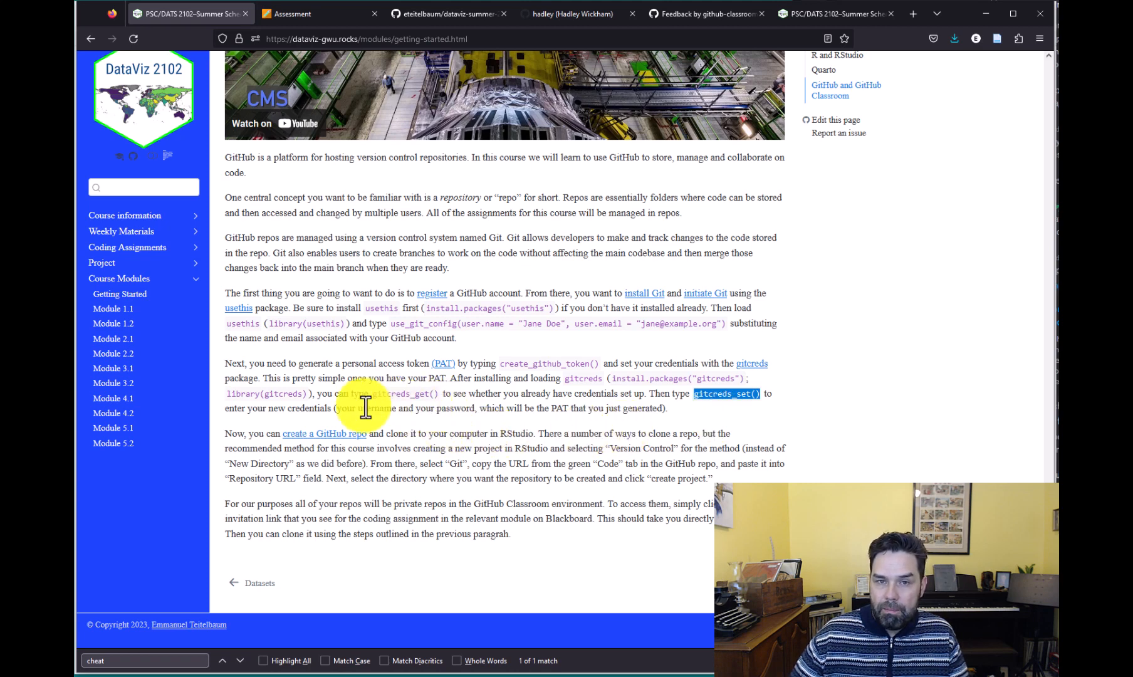
pyautogui.moveTo(414, 409); pyautogui.dragTo(516, 414)
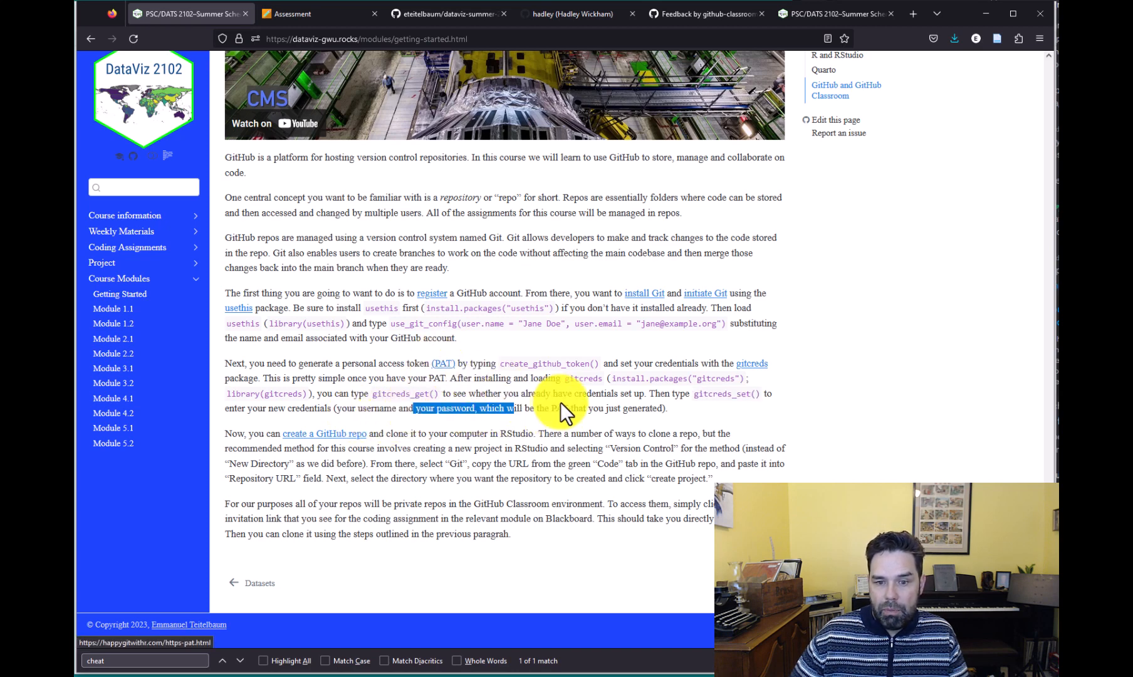
pyautogui.moveTo(551, 408); pyautogui.dragTo(578, 411)
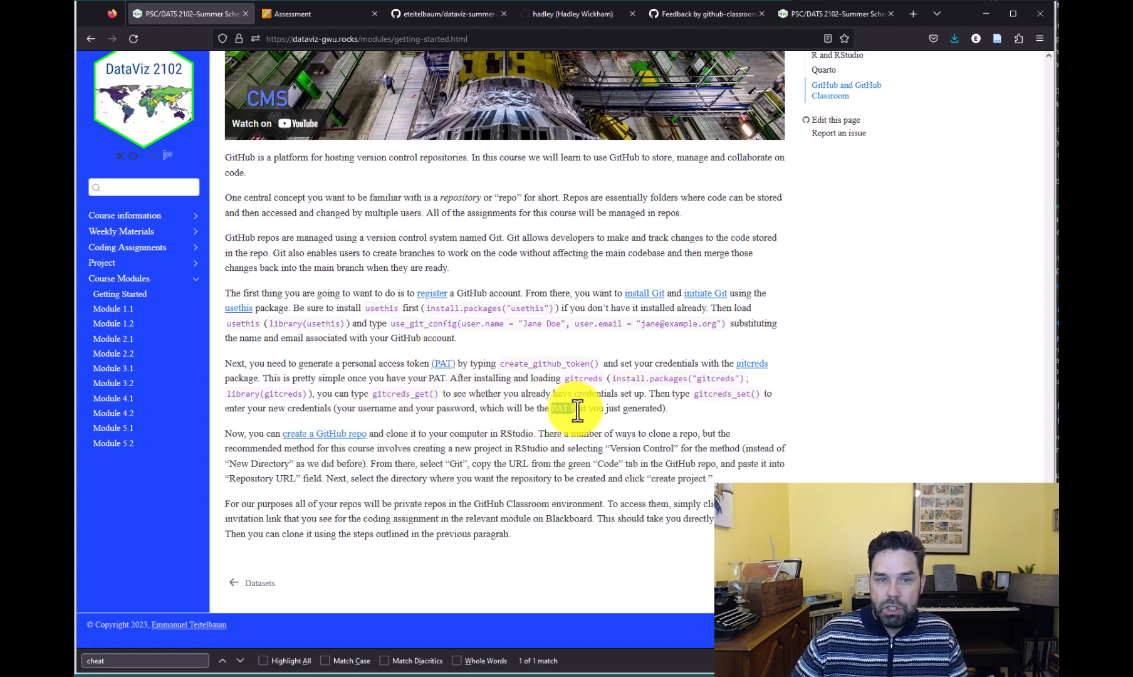
pyautogui.click(496, 420)
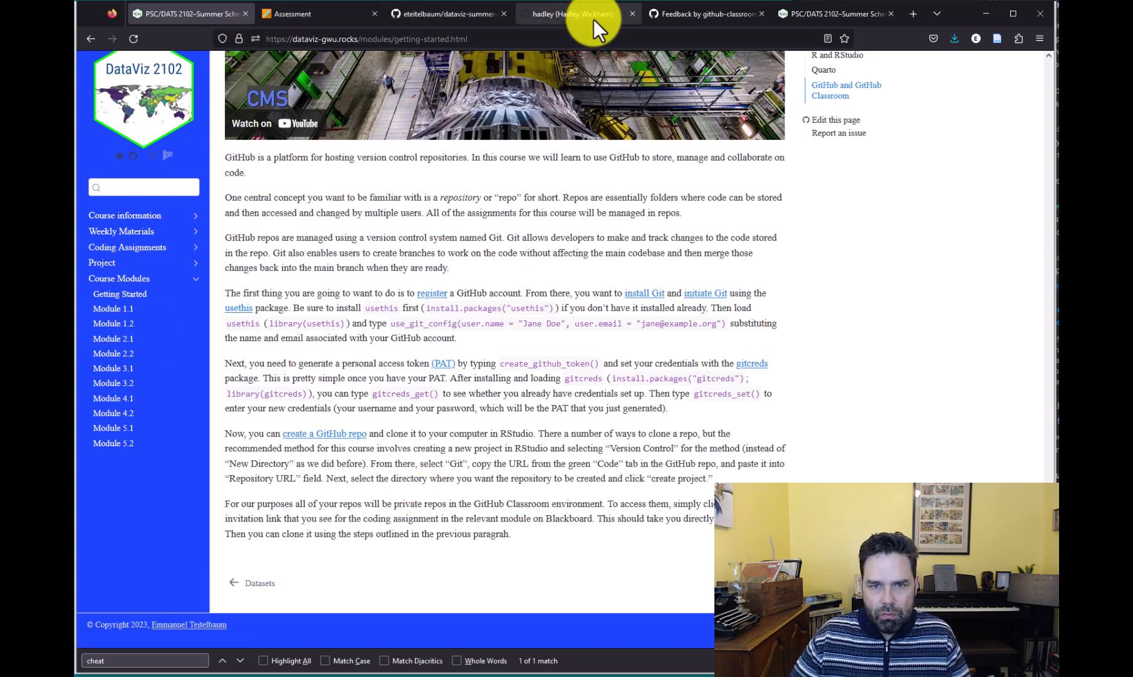
# Open the GitHub Classroom invitation for Assignment 1 from the Blackboard assessment page.
pyautogui.click(318, 18)
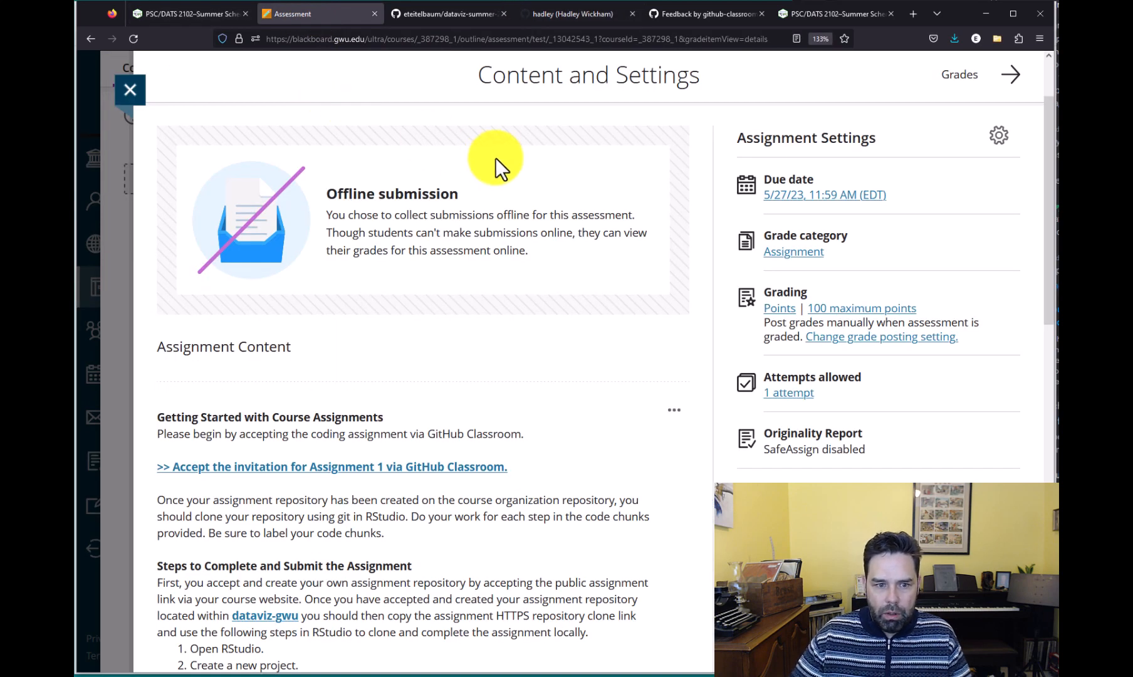
pyautogui.scroll(-2, 502, 188)
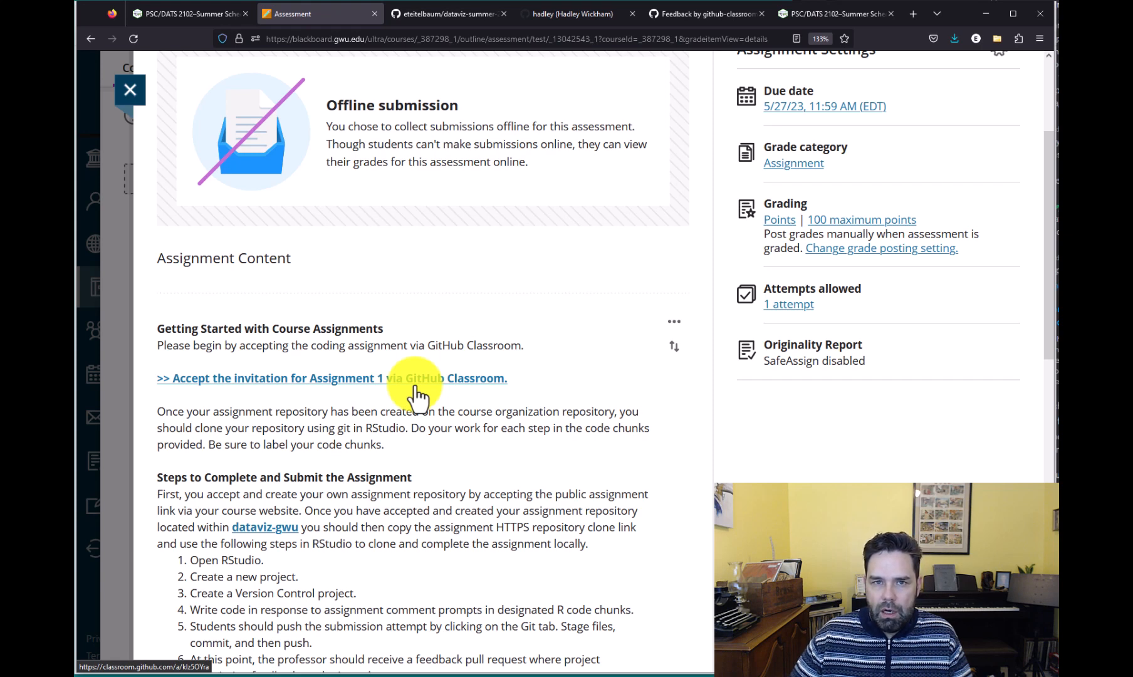
pyautogui.click(415, 394)
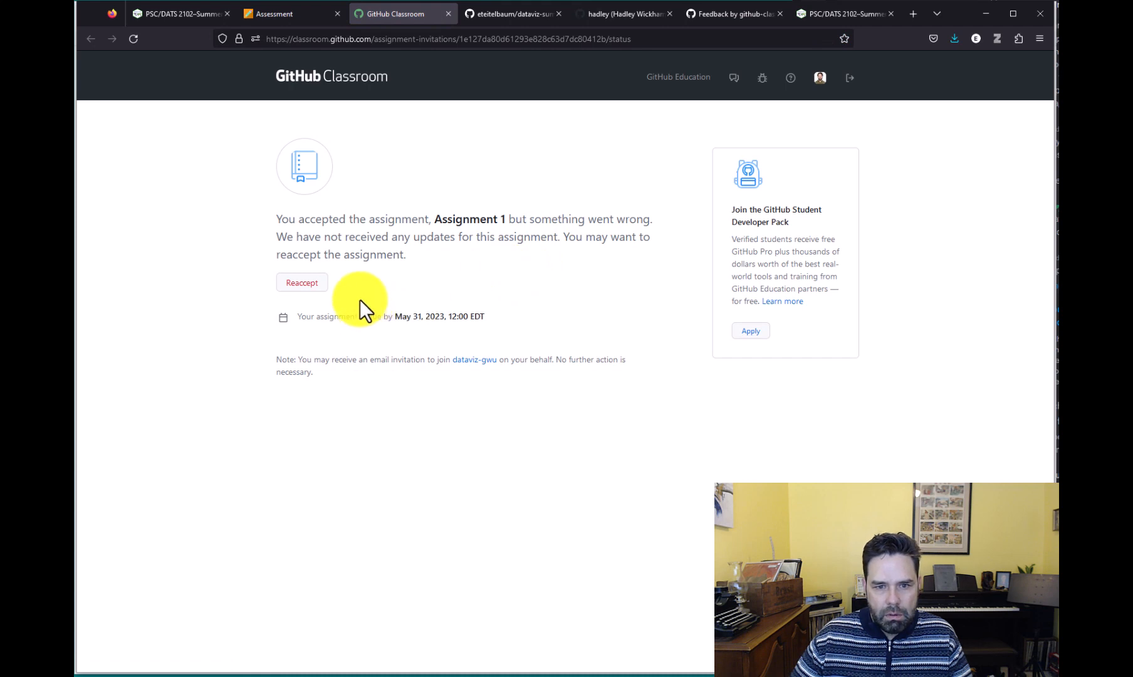
# Reaccept Assignment 1 in GitHub Classroom and refresh the status page.
pyautogui.click(310, 283)
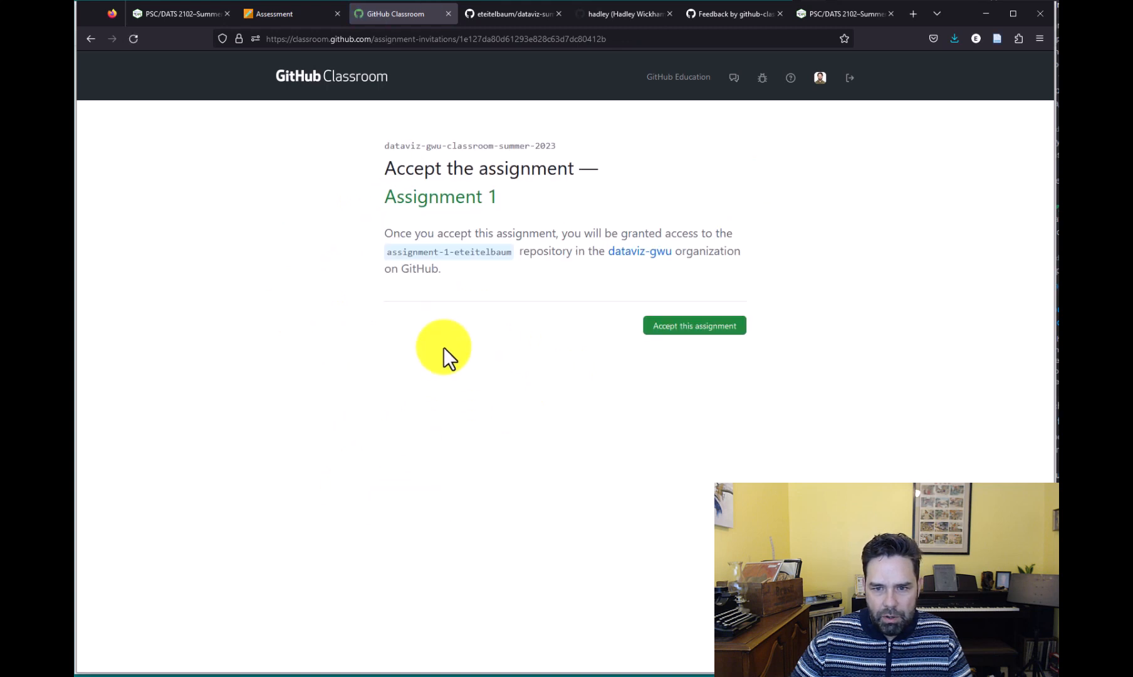
pyautogui.click(694, 339)
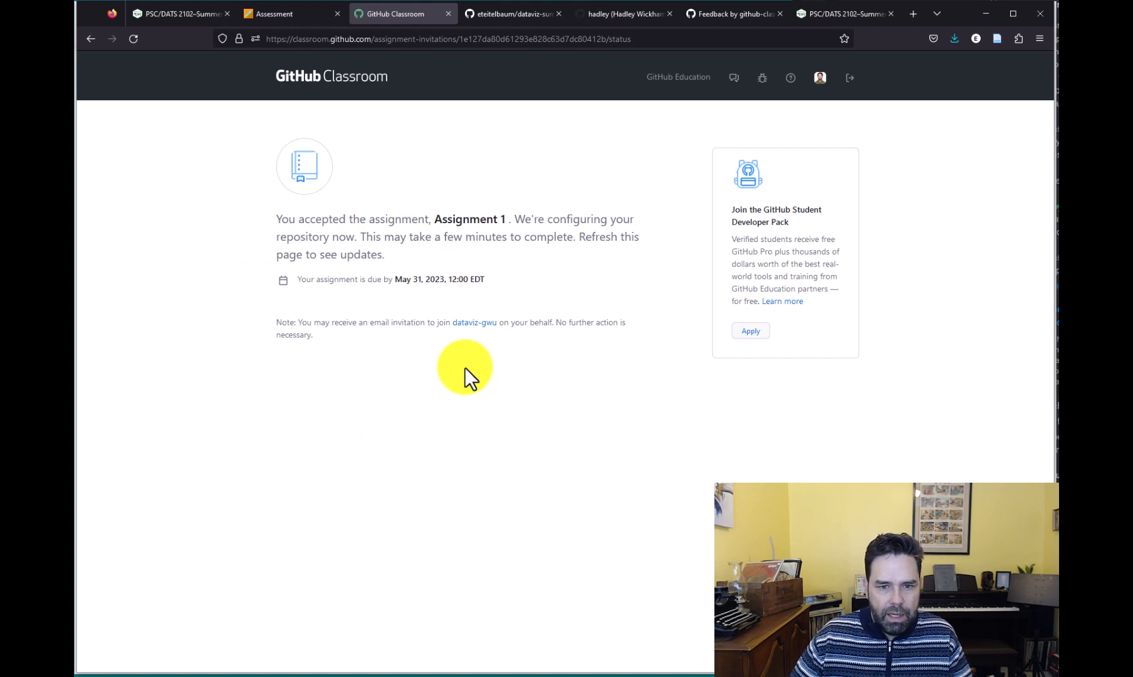
pyautogui.click(130, 40)
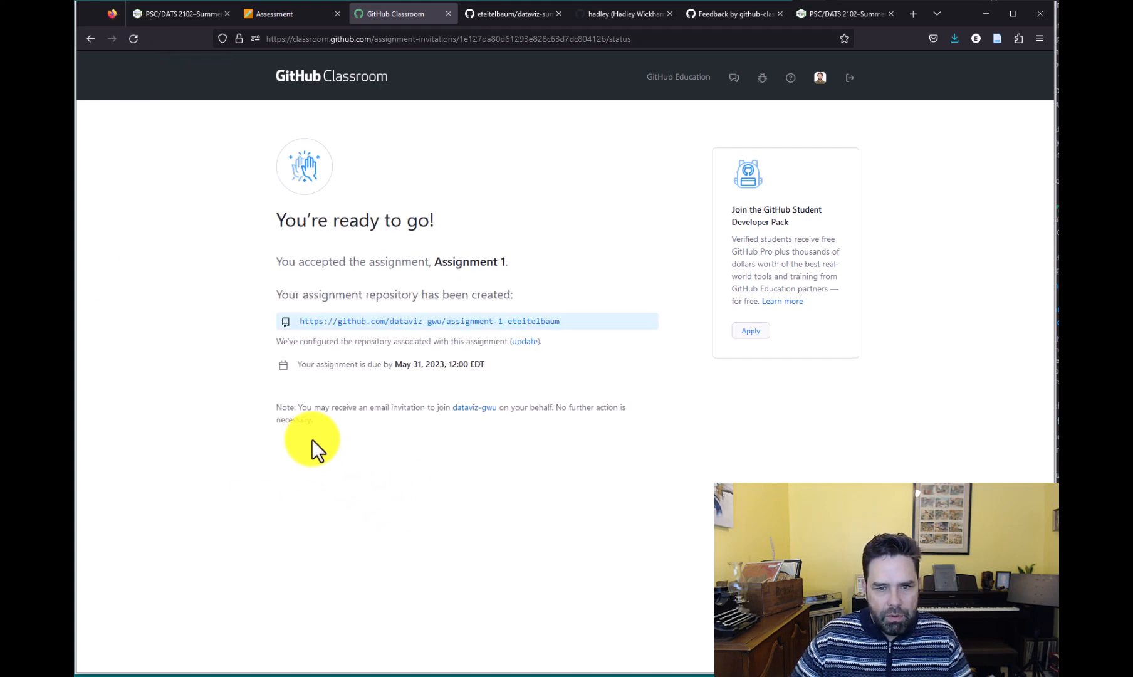
# Open the newly created Assignment 1 repository and look through its README instructions.
pyautogui.click(362, 328)
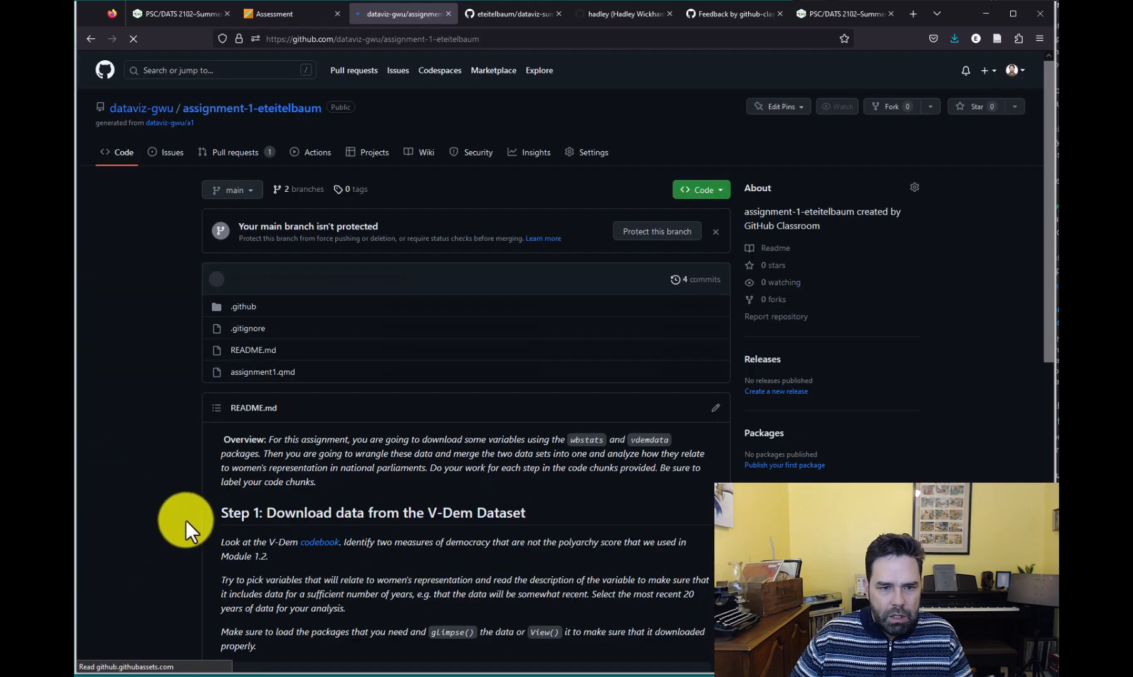
pyautogui.scroll(-5, 395, 439)
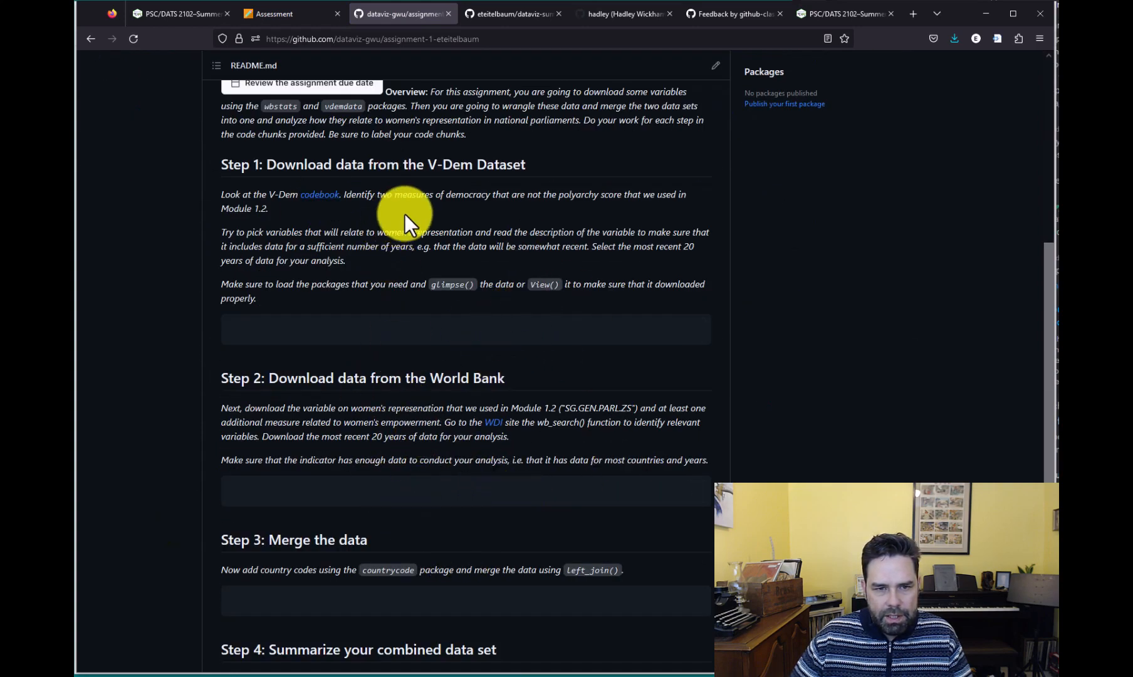
pyautogui.scroll(-4, 465, 370)
pyautogui.scroll(9, 354, 486)
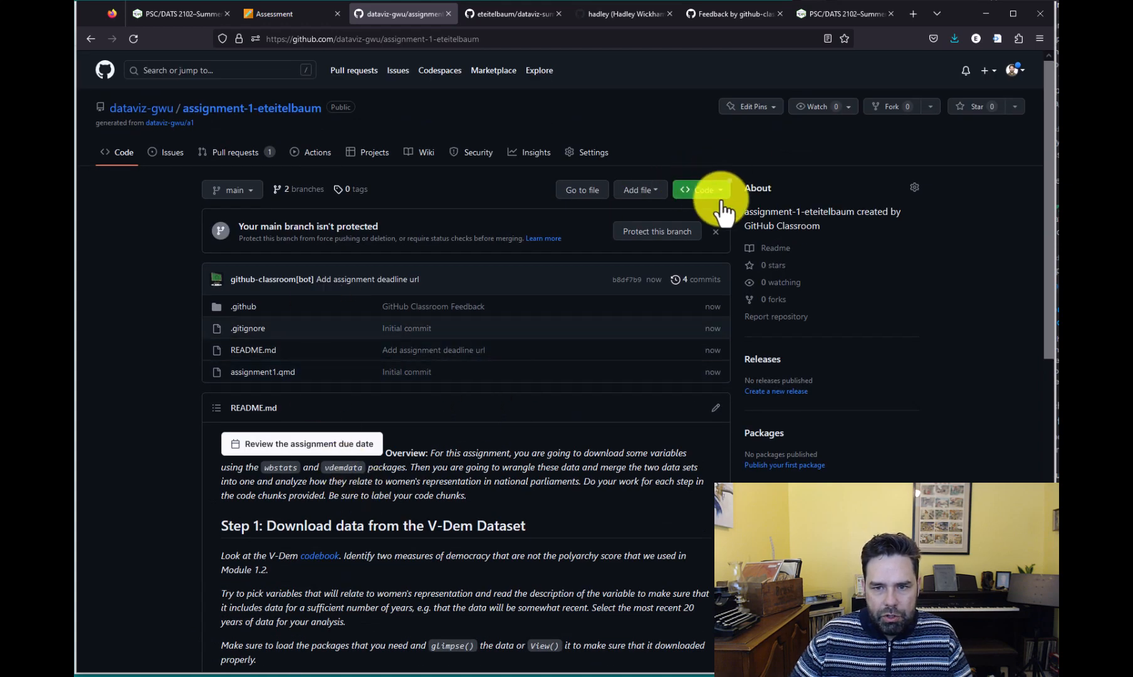
# Copy the Assignment 1 repository's HTTPS clone URL.
pyautogui.click(727, 195)
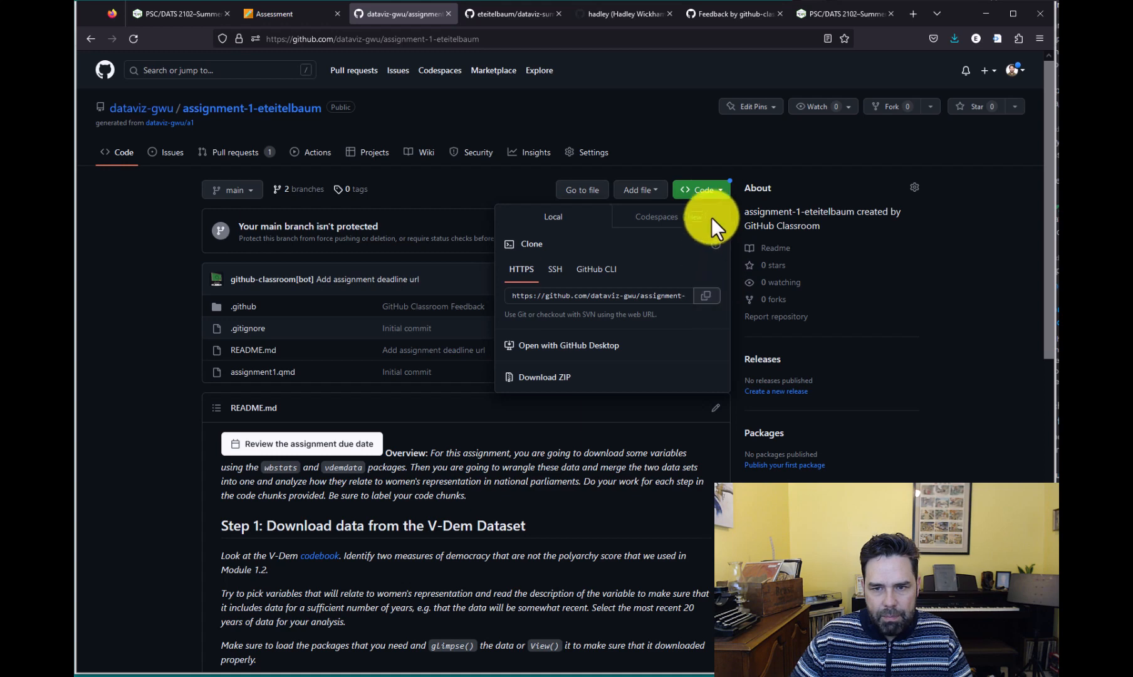
pyautogui.click(719, 191)
pyautogui.click(719, 191)
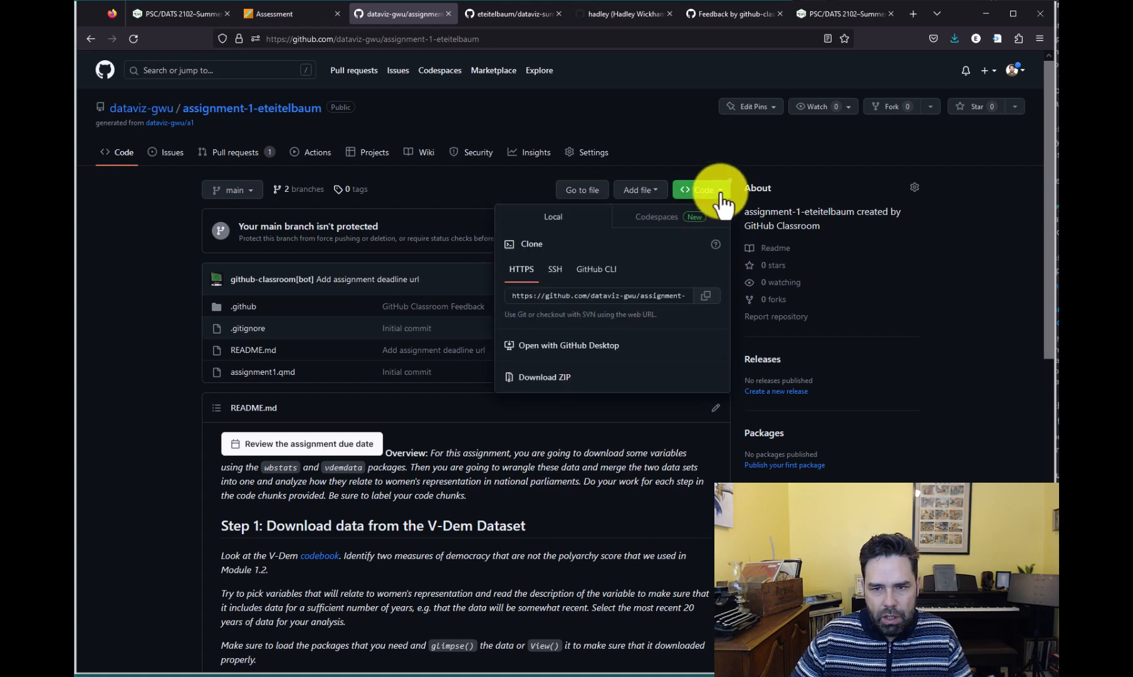
pyautogui.click(704, 297)
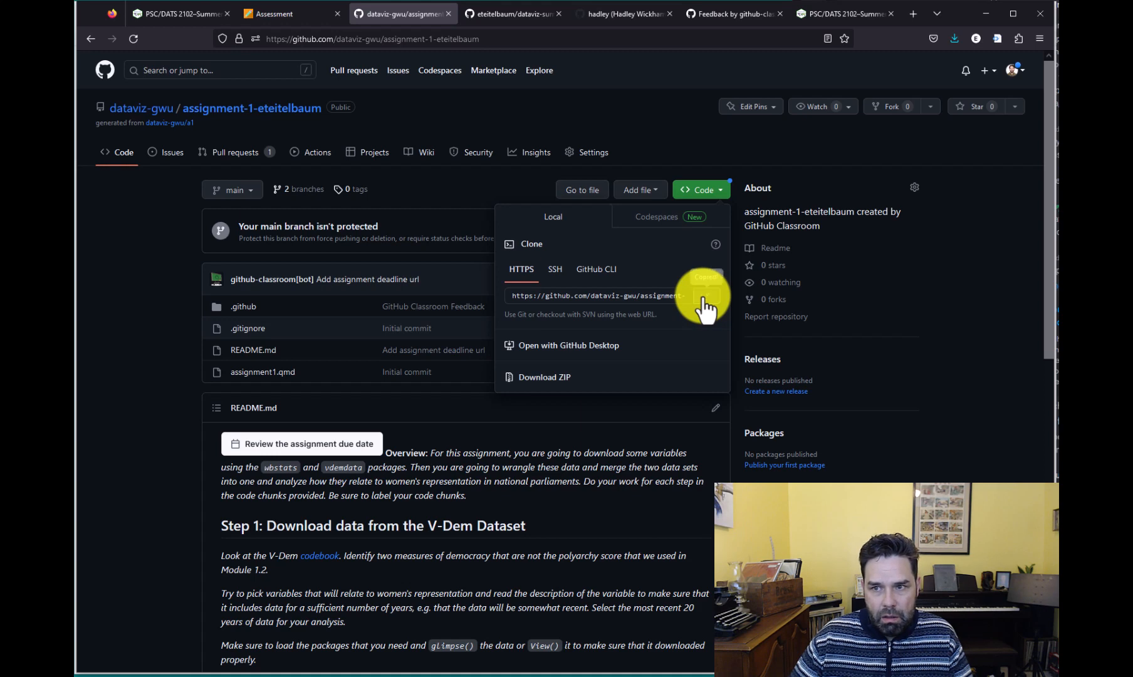
# Switch to RStudio and start a new version control project cloned from a Git repository.
pyautogui.click(989, 11)
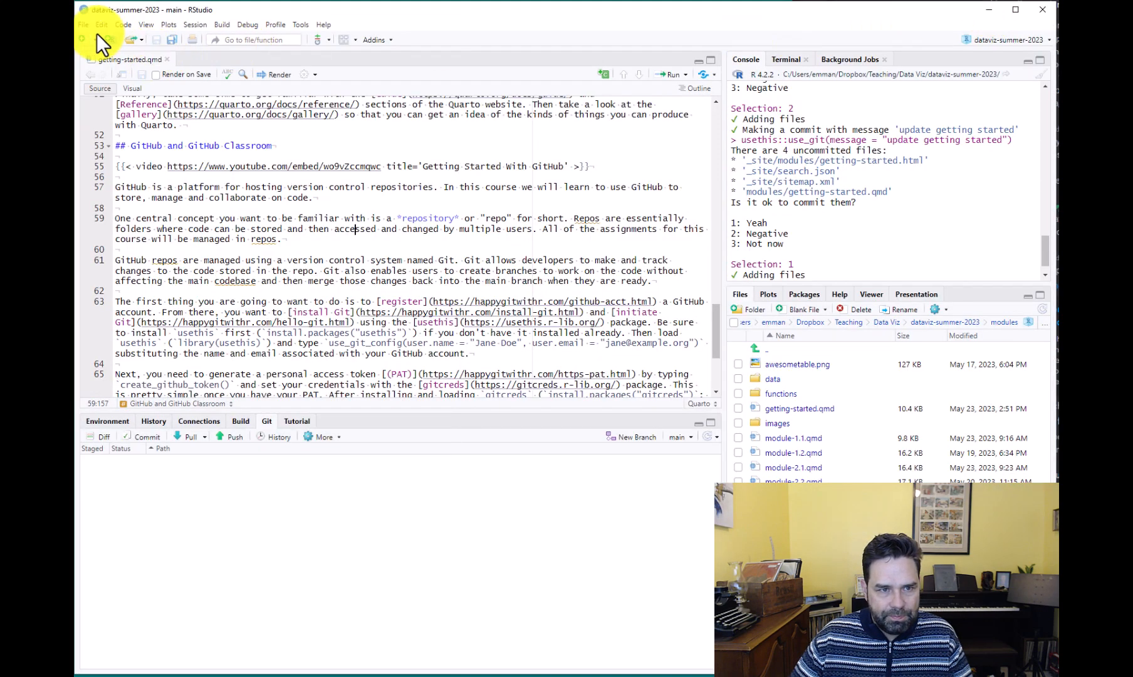
pyautogui.click(86, 26)
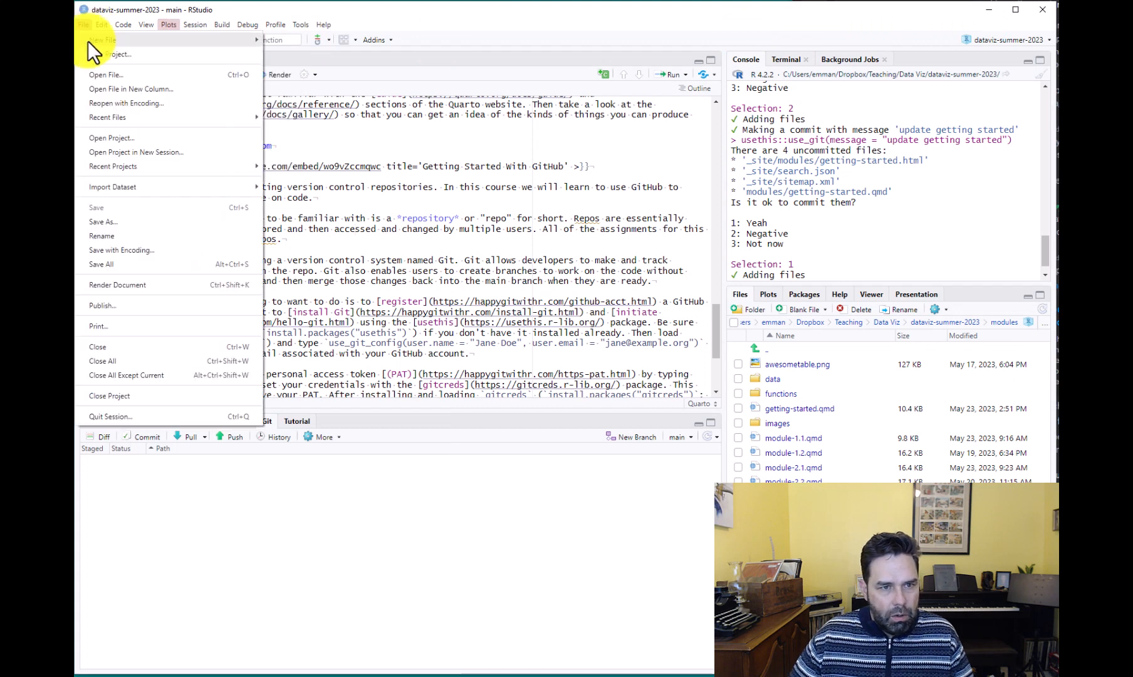
pyautogui.moveTo(83, 24)
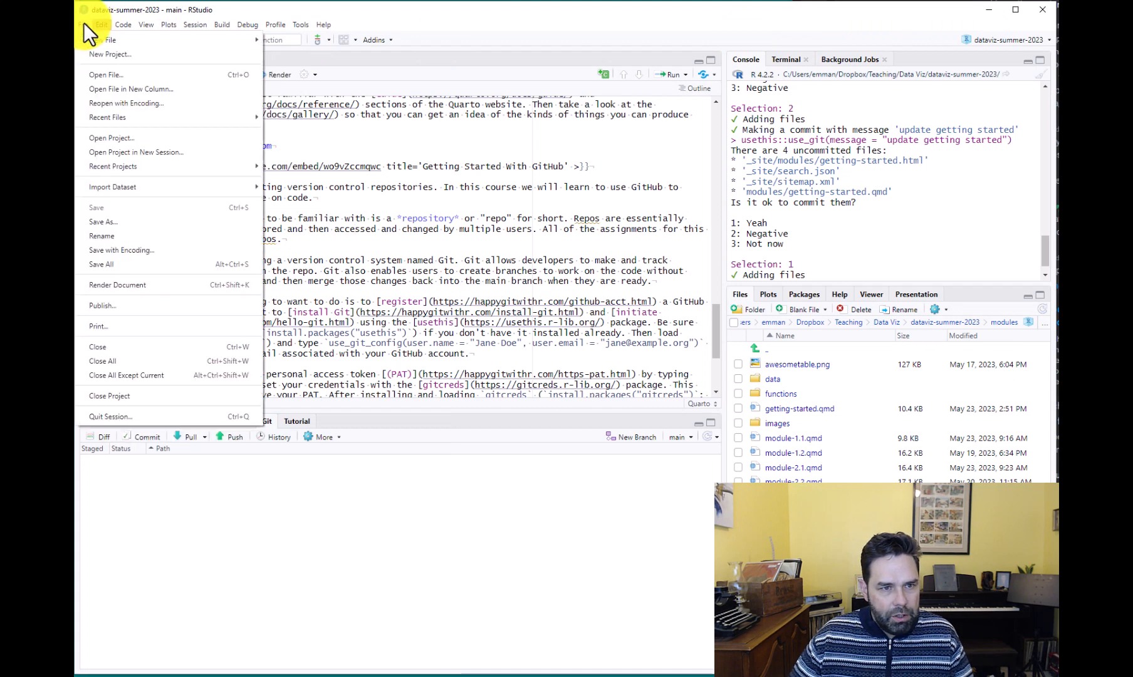
pyautogui.click(100, 55)
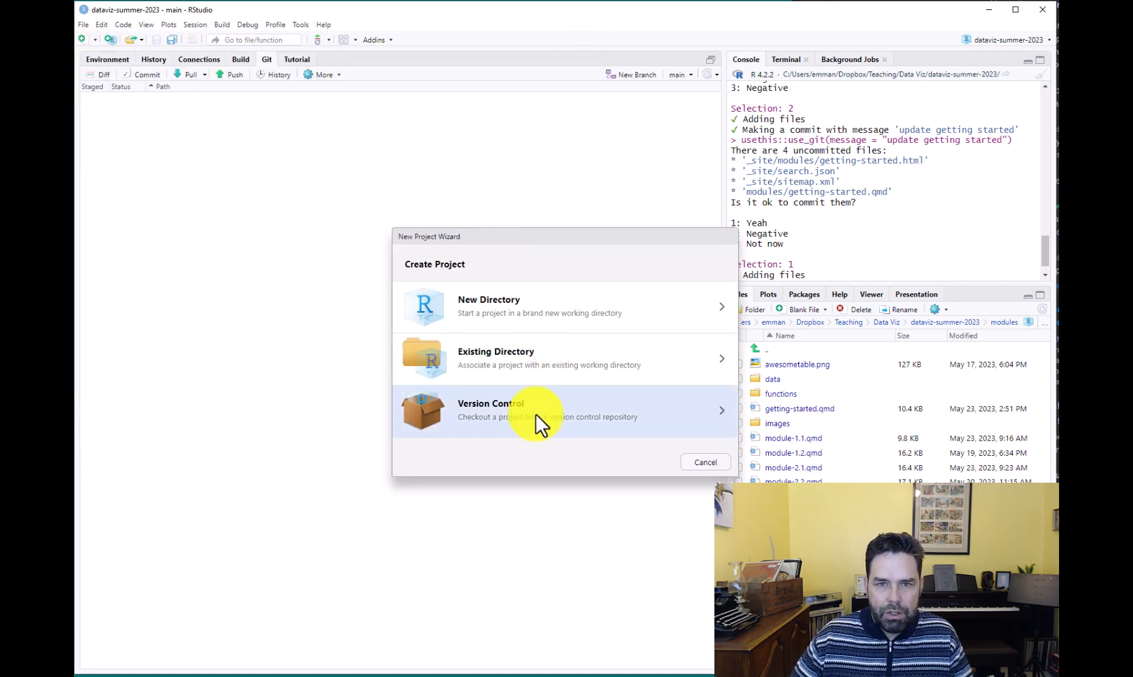
pyautogui.click(536, 414)
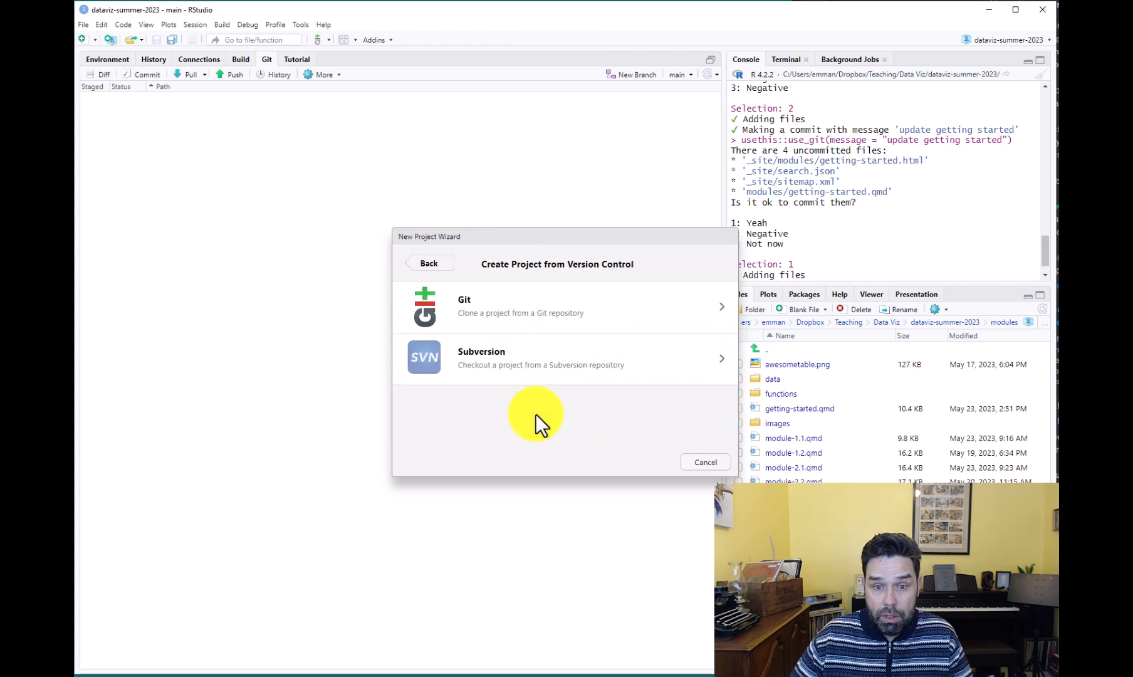
pyautogui.click(500, 317)
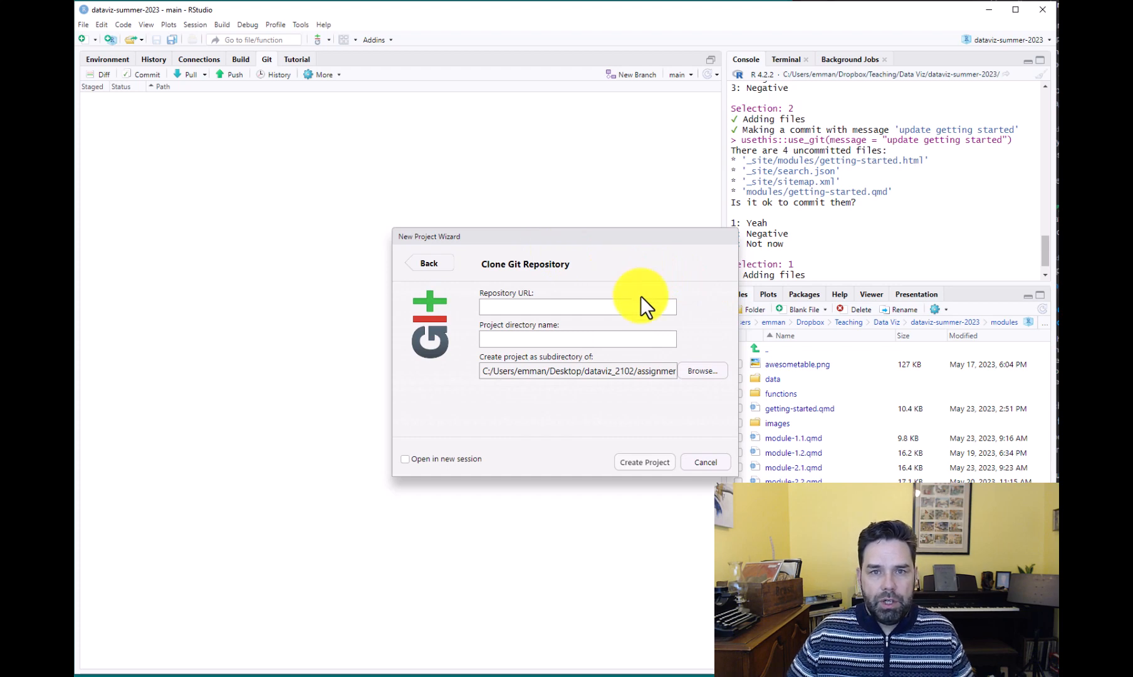
# Choose the assignments folder inside dataviz_2102 on the Desktop as the project's parent directory.
pyautogui.click(702, 370)
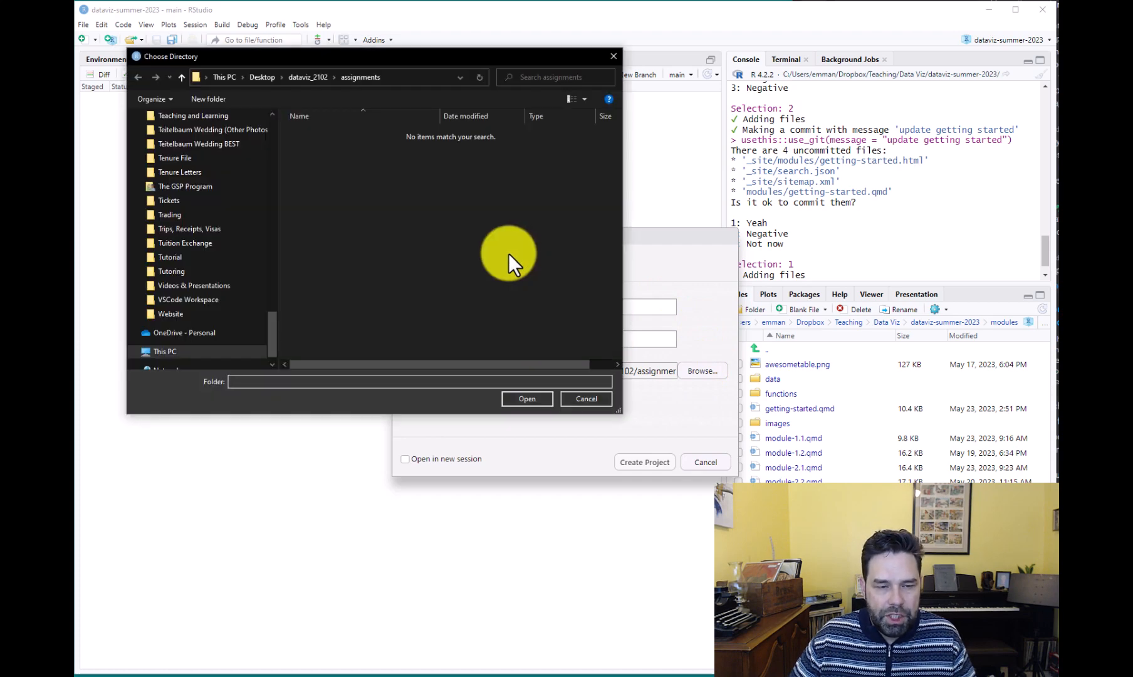
pyautogui.click(303, 78)
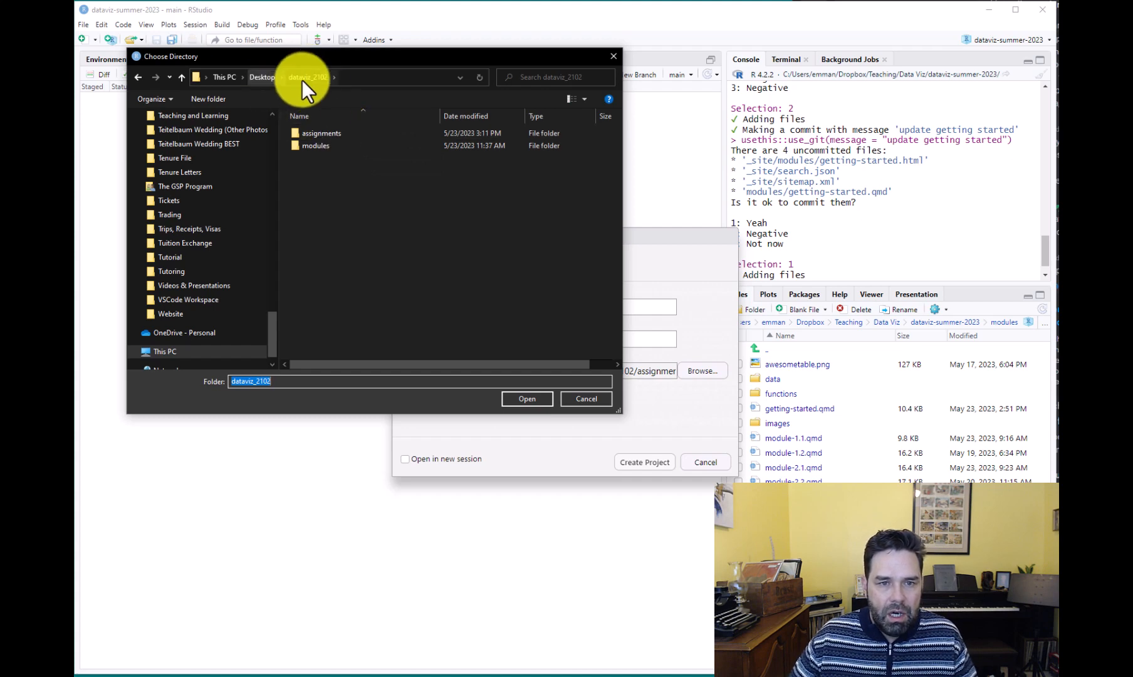
pyautogui.click(331, 132)
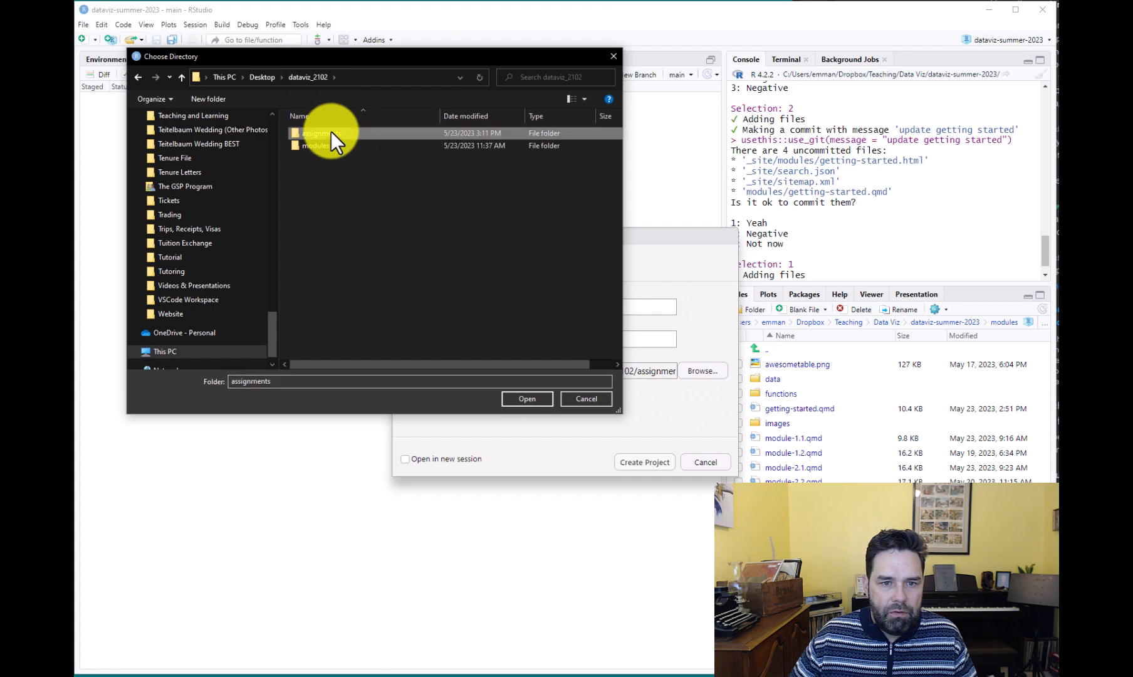
pyautogui.click(537, 397)
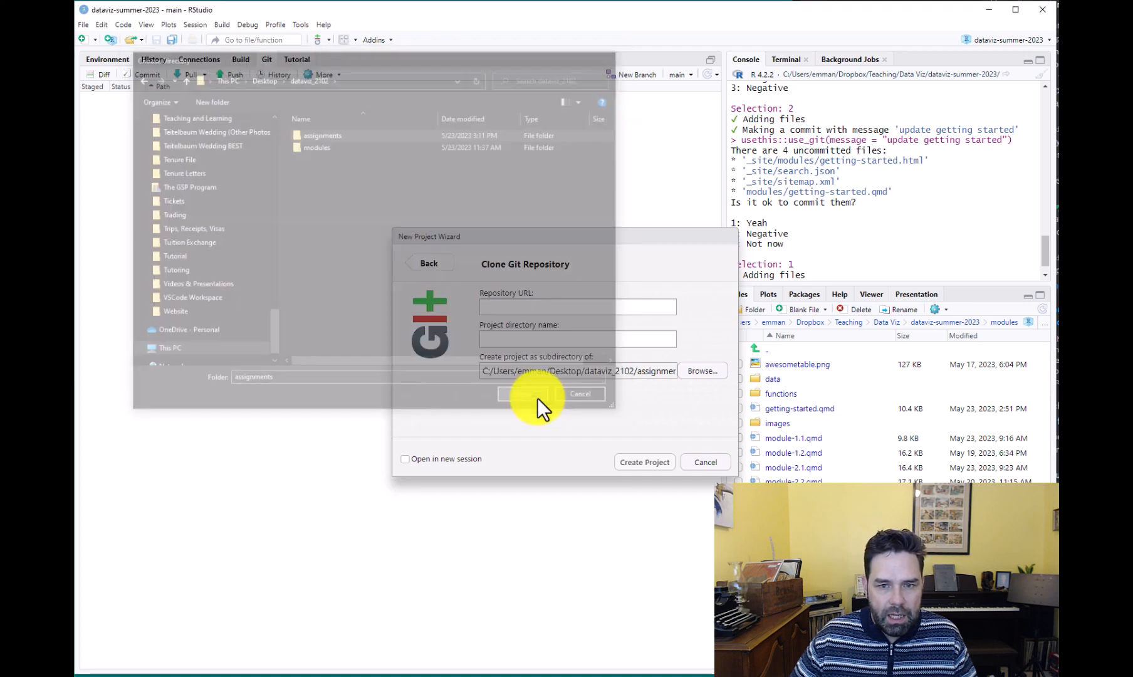
# Paste the copied repository URL, keep the suggested directory name, and create the project.
pyautogui.click(536, 306)
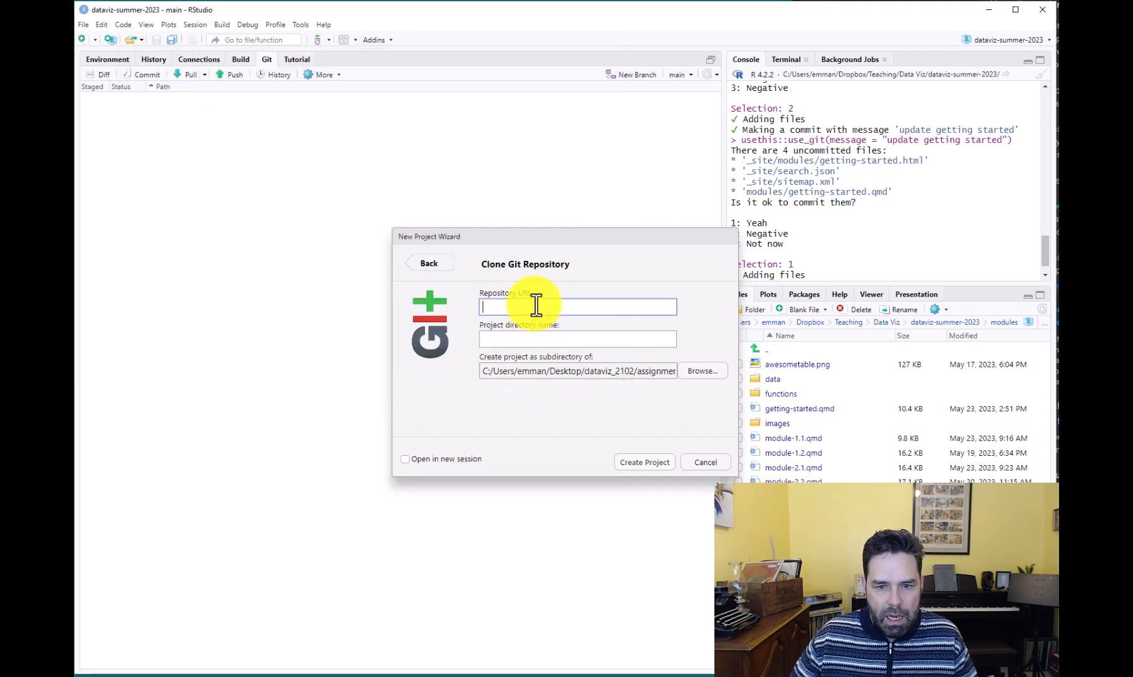
pyautogui.hotkey('ctrl', 'v')
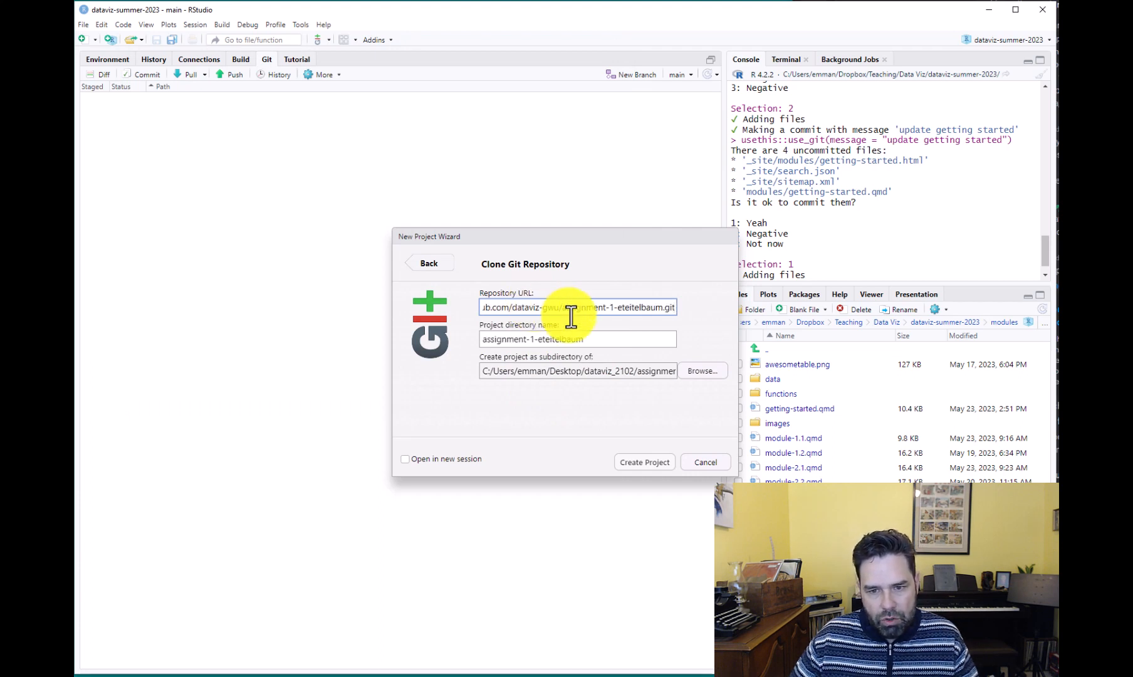
pyautogui.click(593, 338)
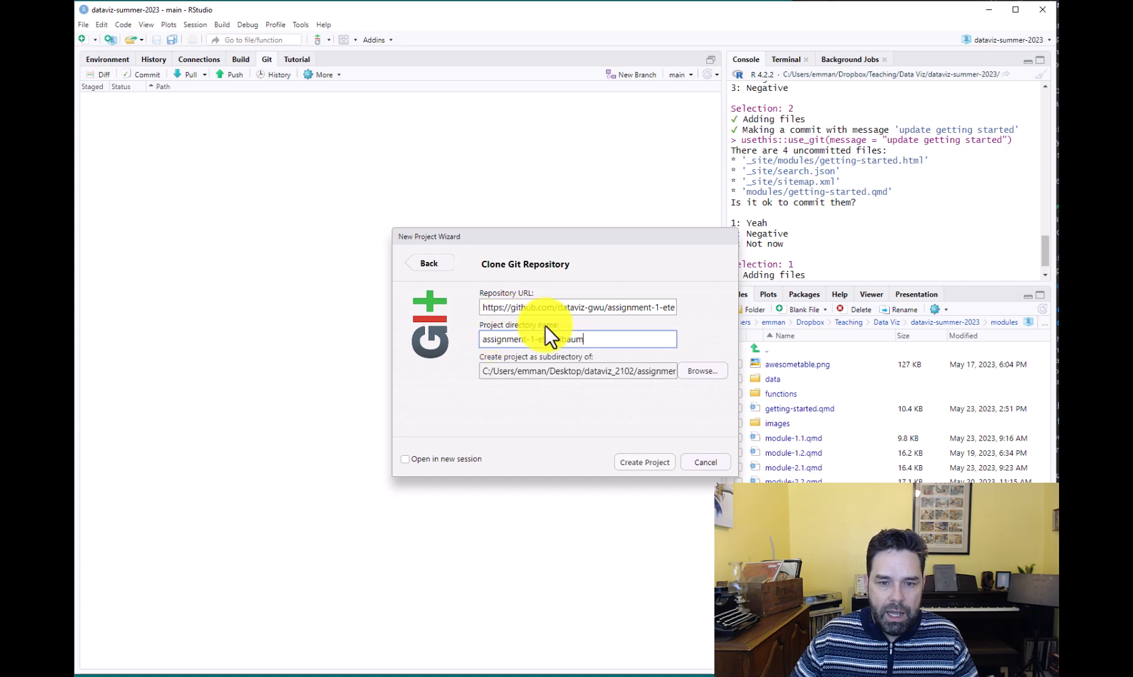
pyautogui.click(635, 462)
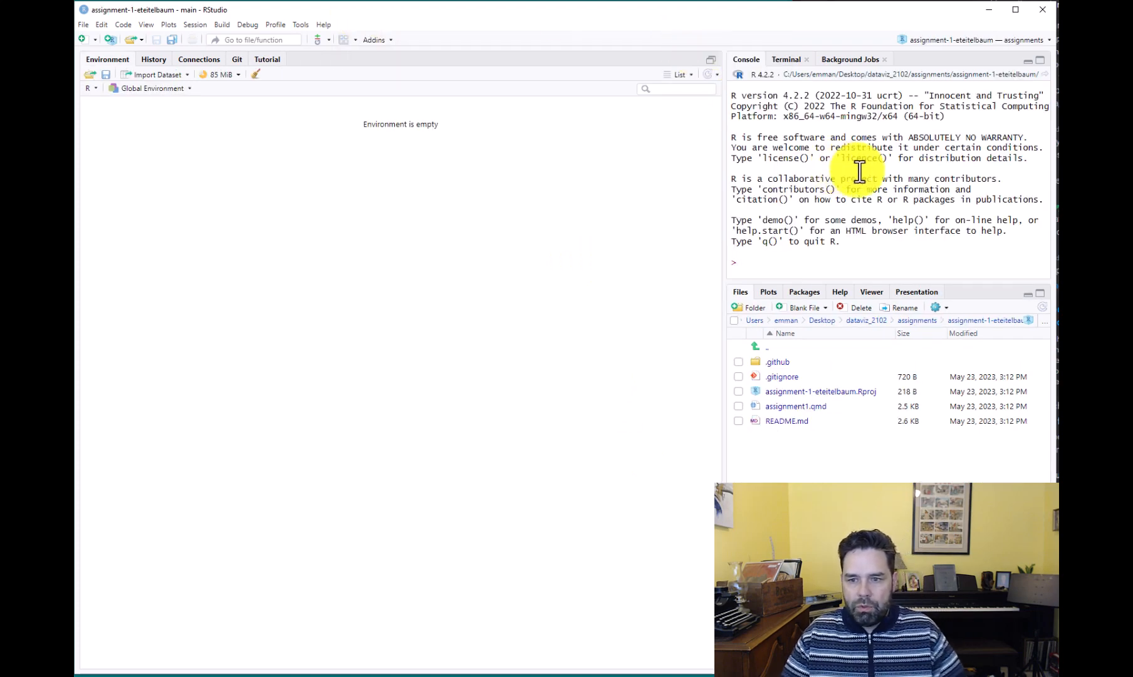
# Browse from the Desktop through dataviz_2102 and assignments to the cloned project folder, and open assignment1.qmd.
pyautogui.click(821, 320)
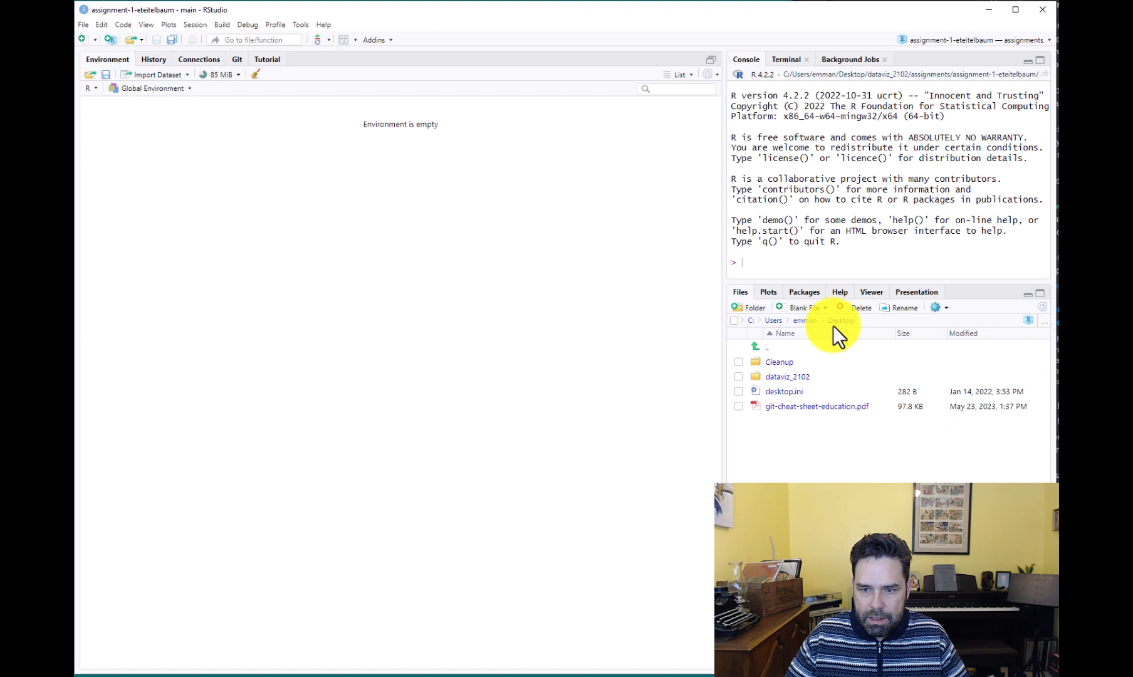
pyautogui.click(786, 377)
pyautogui.click(801, 363)
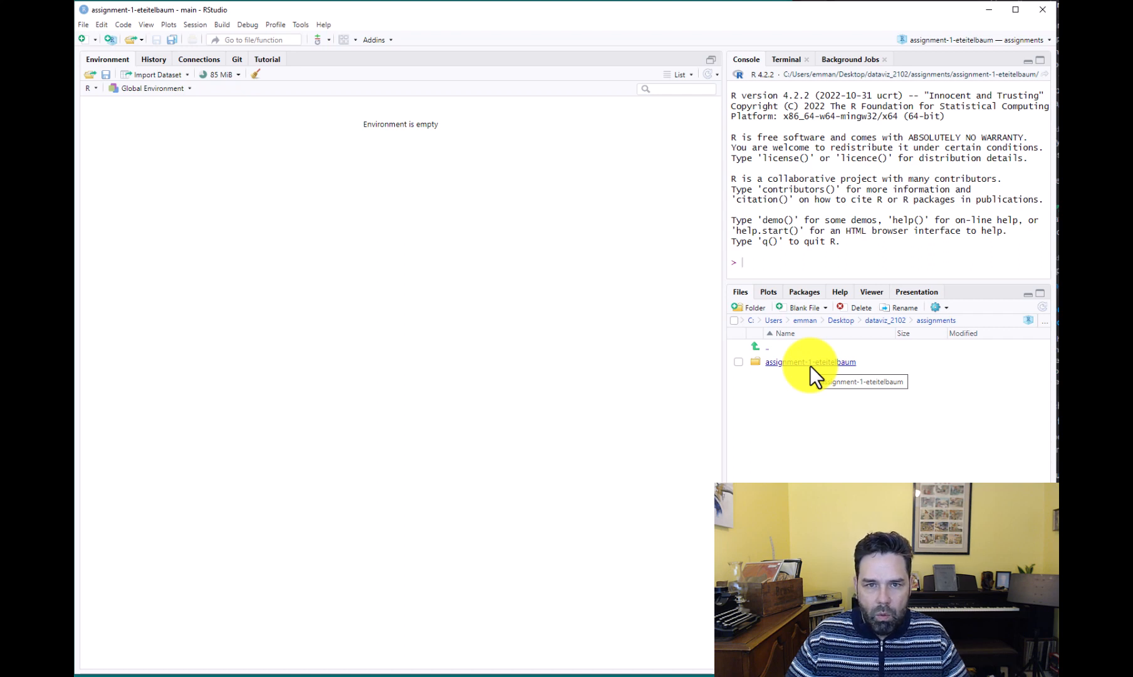
pyautogui.click(810, 363)
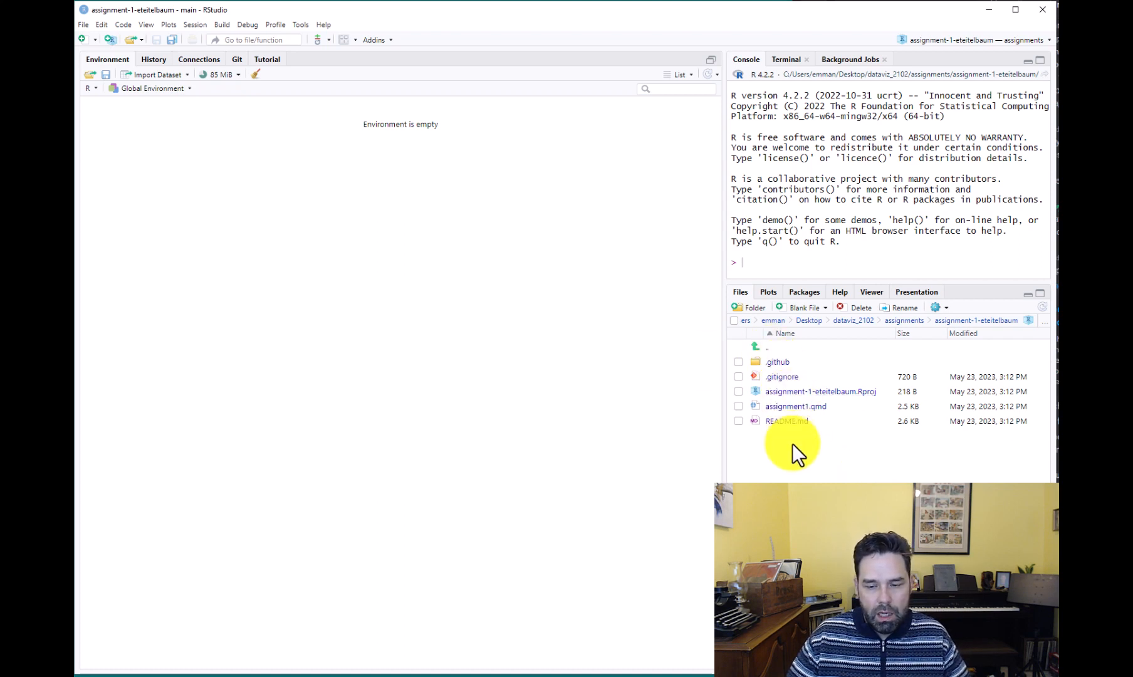
pyautogui.click(795, 406)
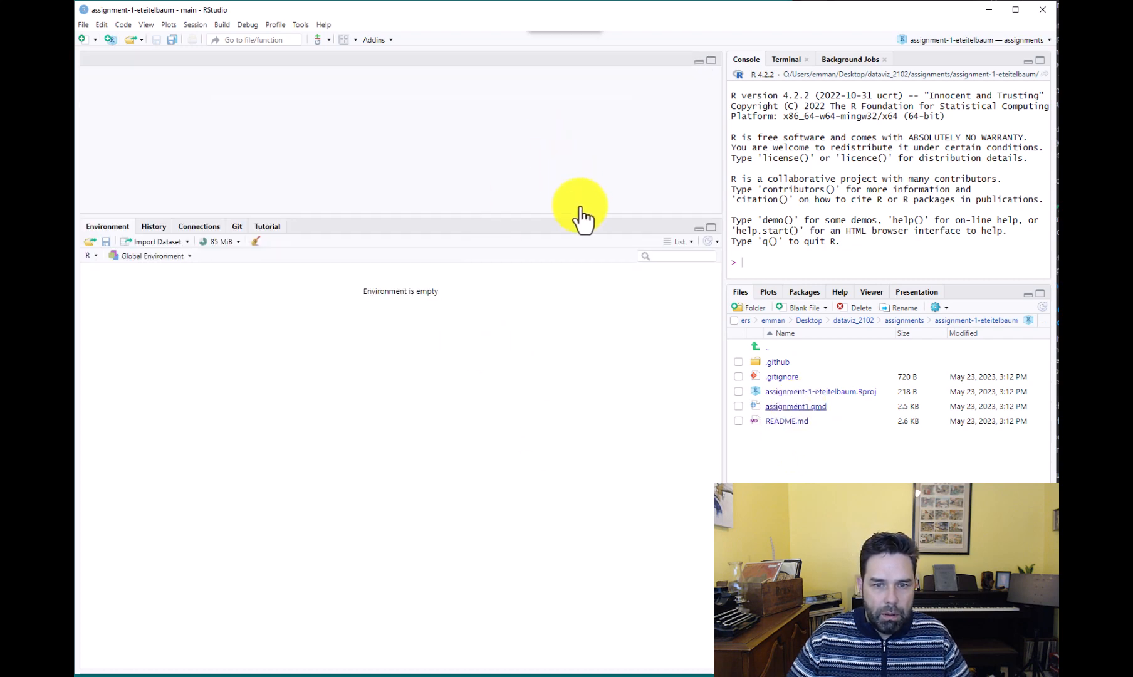
pyautogui.click(334, 215)
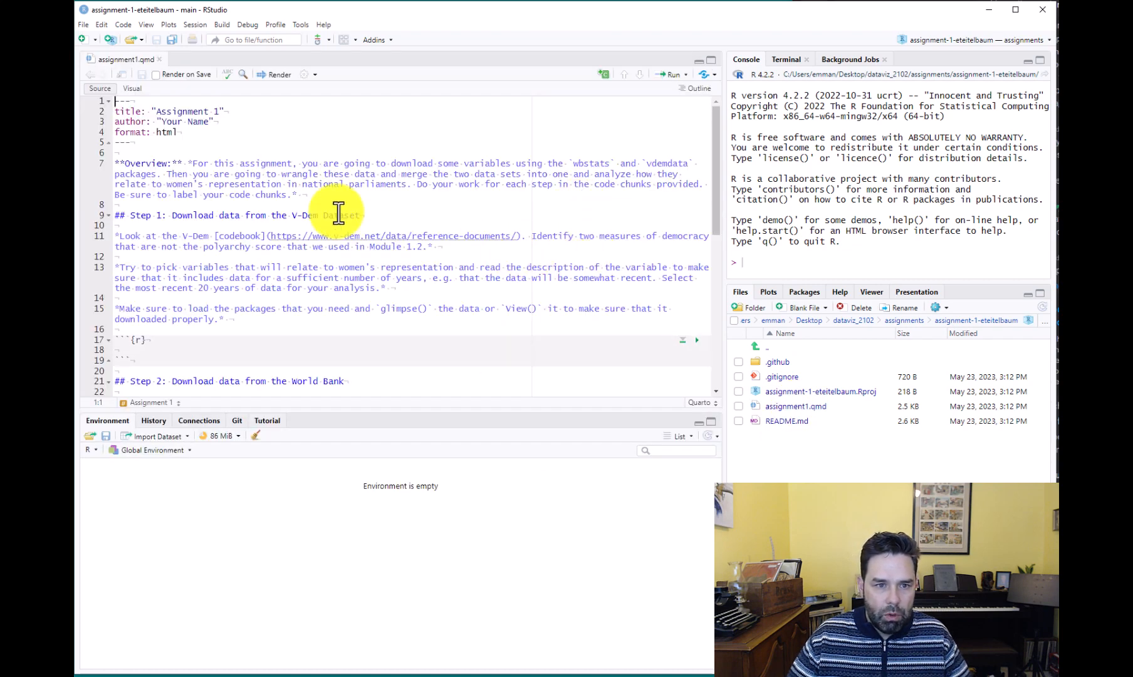
# In the empty code chunk under Step 1, begin the assignment vdem_vars <- vdem.
pyautogui.scroll(-2, 509, 227)
pyautogui.click(210, 278)
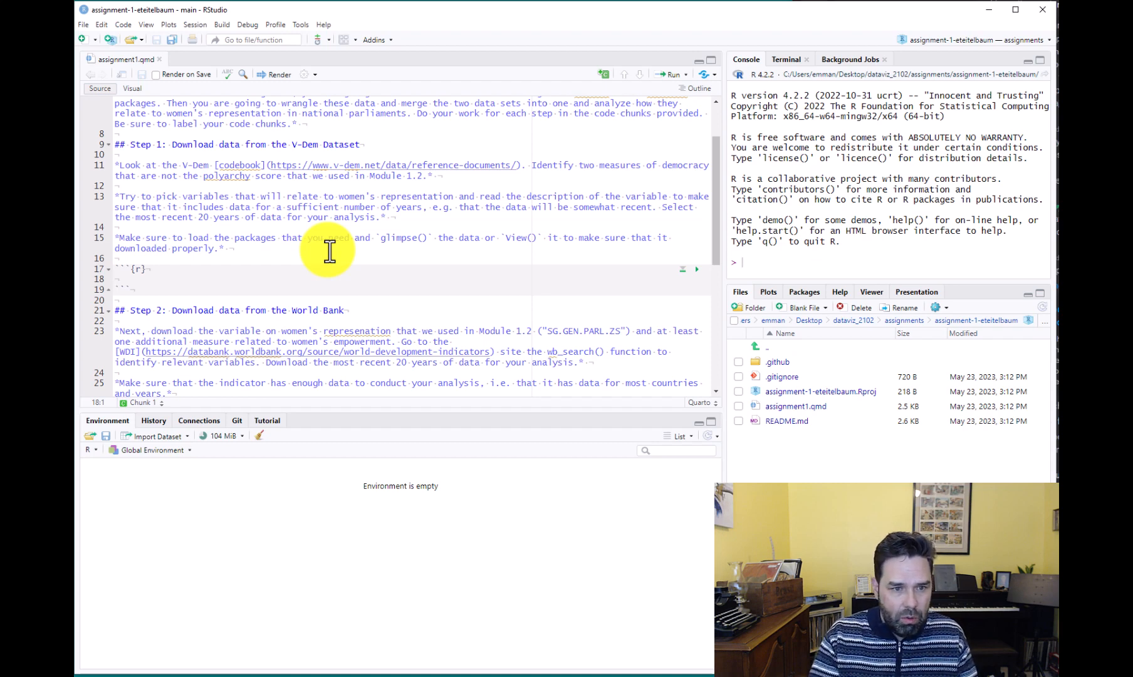
pyautogui.write('vdem_vars <- vdem')
# Add library(vdem) and library(dplyr) lines above the vdem_vars assignment, separated from it by a blank line.
pyautogui.press('Up')
pyautogui.press('Return')
pyautogui.write('libra')
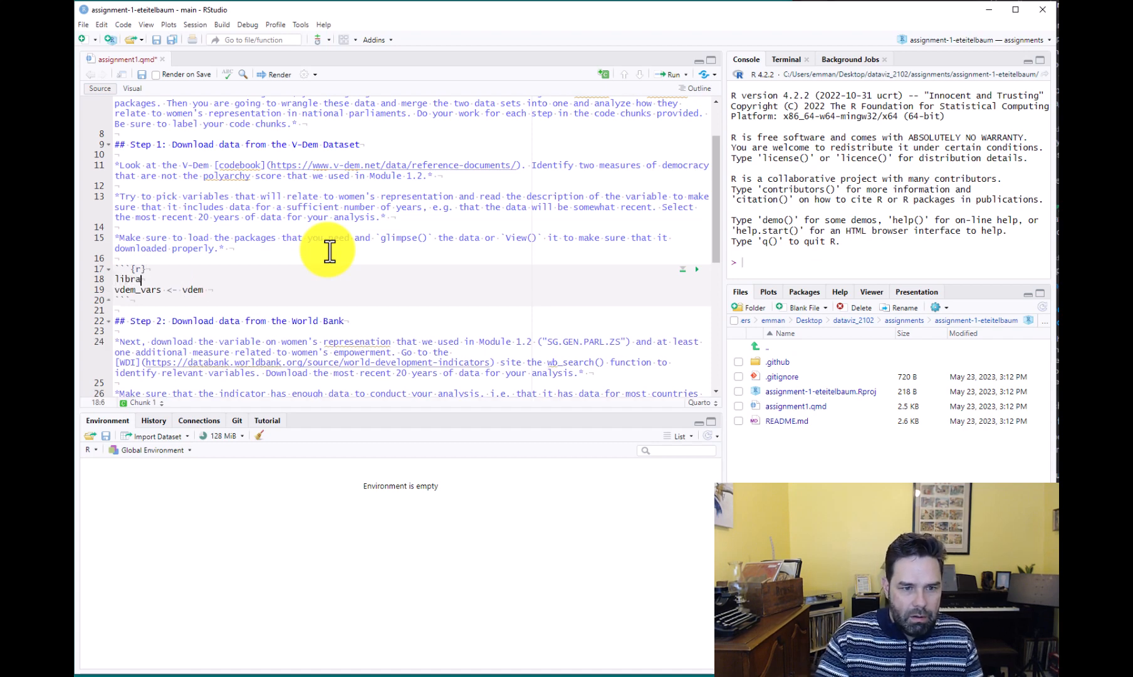
pyautogui.write('ry(vdem)')
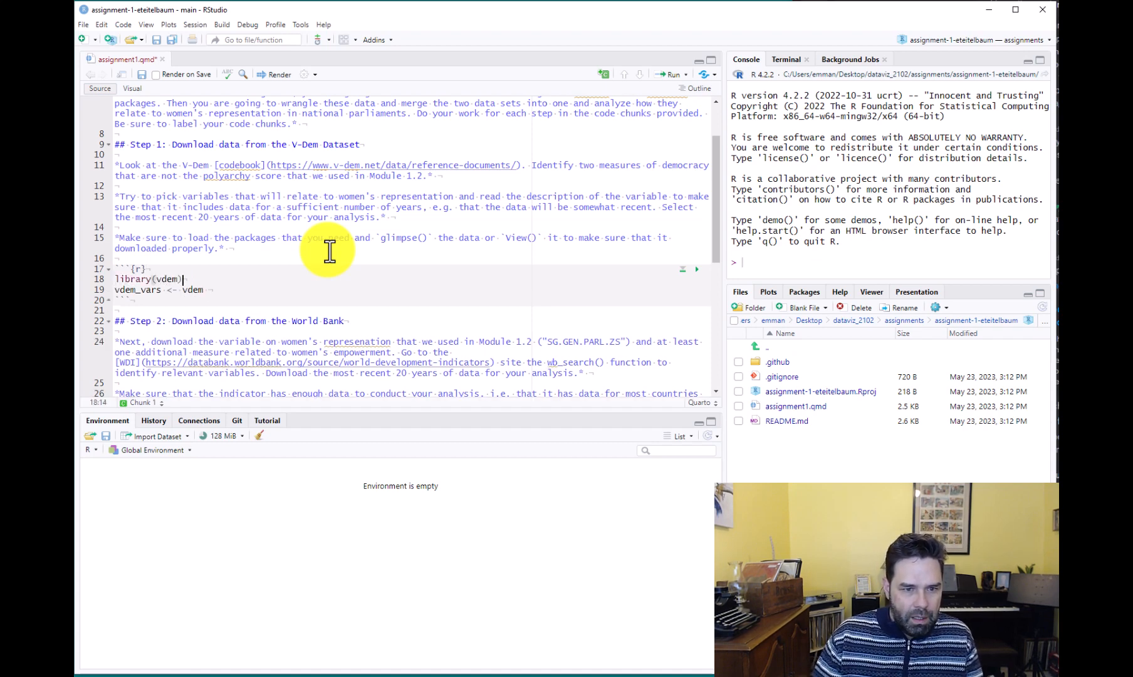
pyautogui.press('Return')
pyautogui.write('librar')
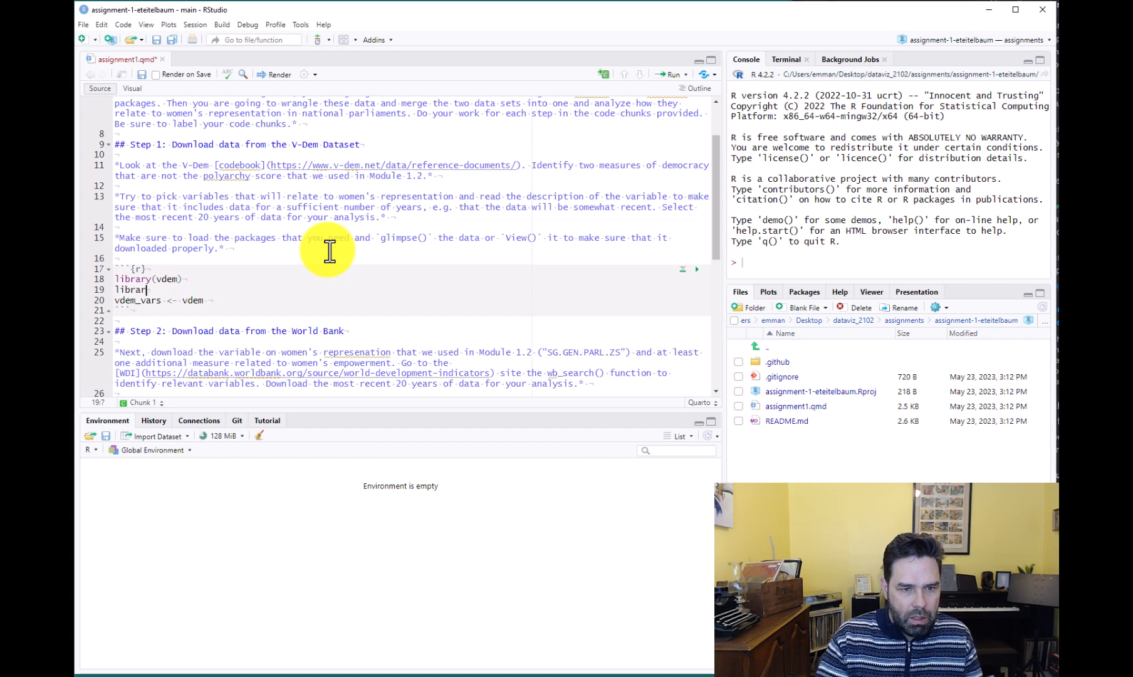
pyautogui.write('y(dplyr)')
pyautogui.press('Return')
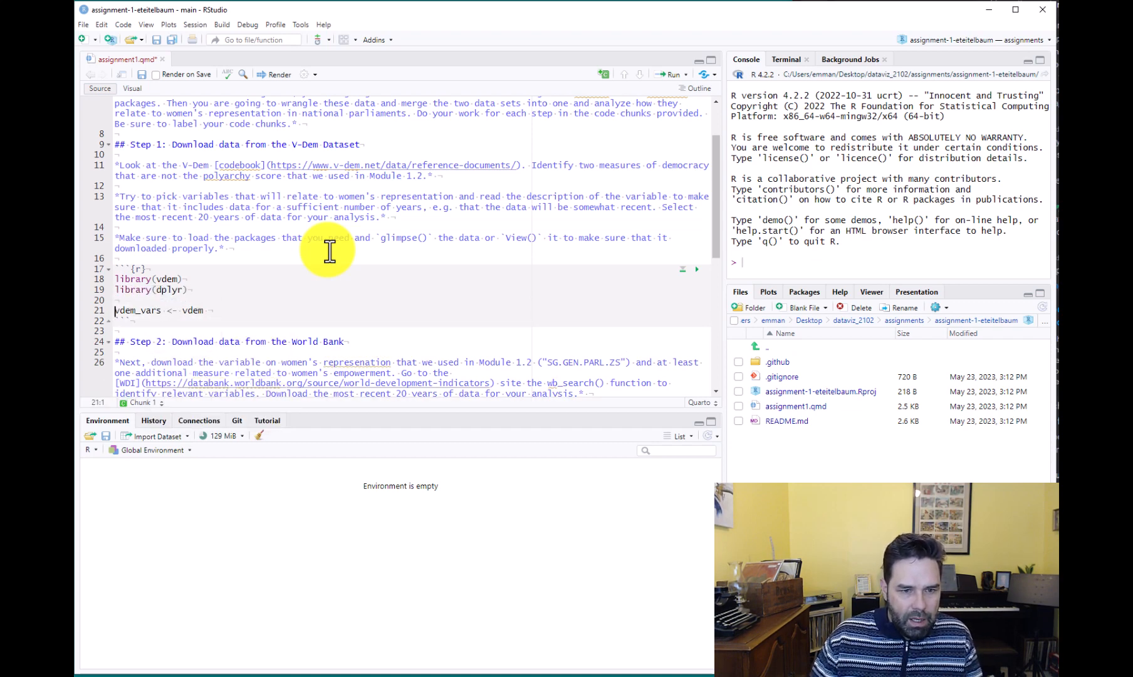
# Correct the first library call in the Step 1 chunk to library(vdemdata).
pyautogui.press('Down')
pyautogui.press('Down')
pyautogui.press('Up')
pyautogui.press('End')
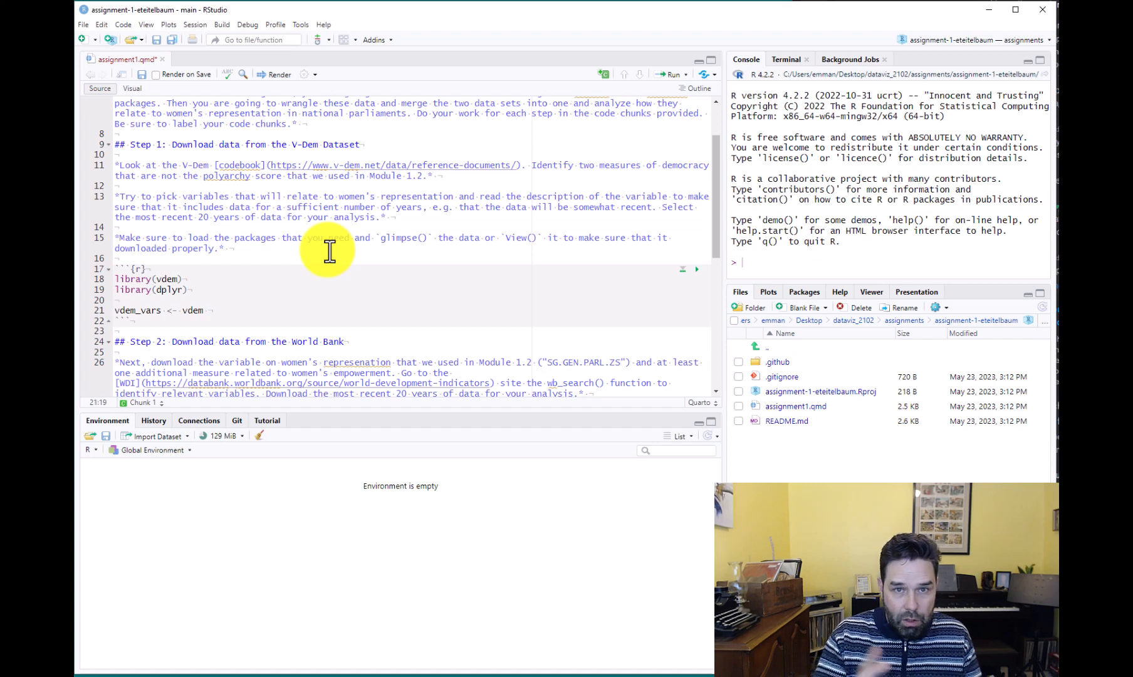
pyautogui.press('Up')
pyautogui.press('Up')
pyautogui.press('Up')
pyautogui.hotkey('ctrl', 'Right')
pyautogui.write('data')
# Pipe vdem with |> into a multi-line select() call listing year, country_name and v2x_polyarchy.
pyautogui.press('Down')
pyautogui.press('Down')
pyautogui.press('Down')
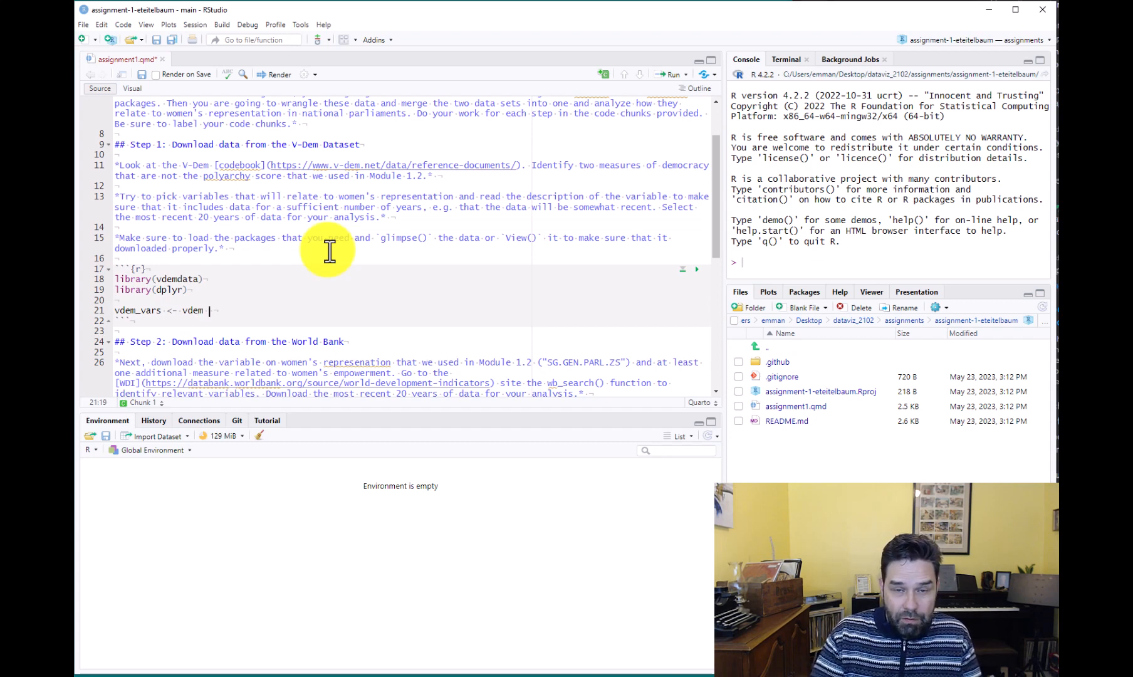
pyautogui.write('|>')
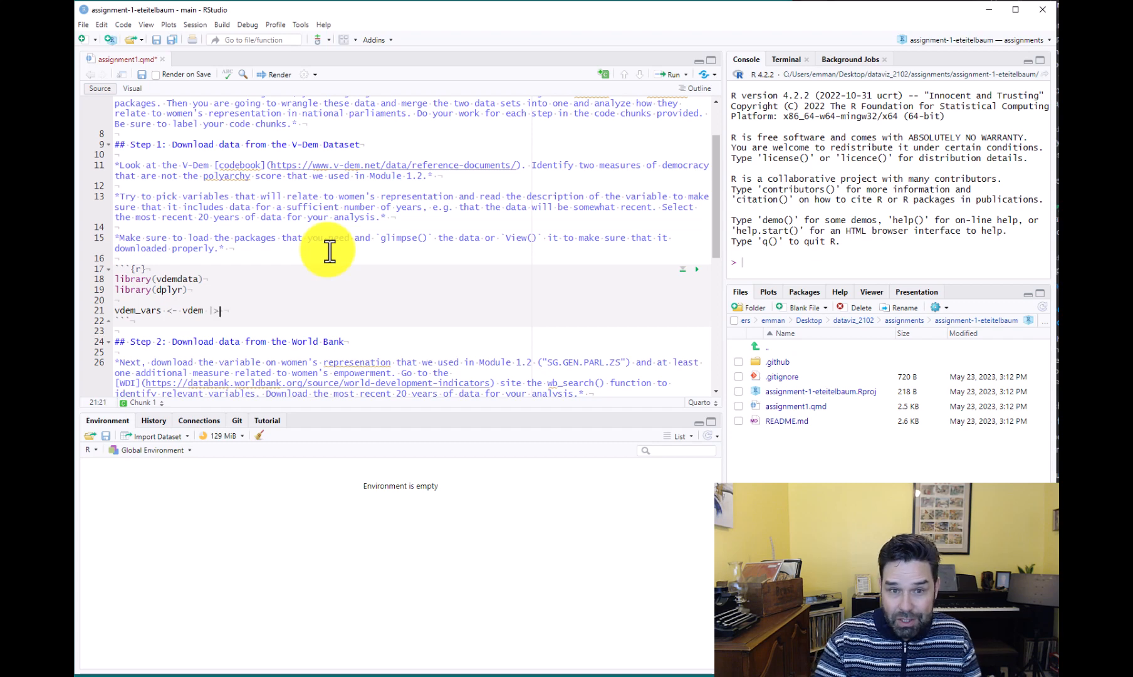
pyautogui.press('Return')
pyautogui.write('selec')
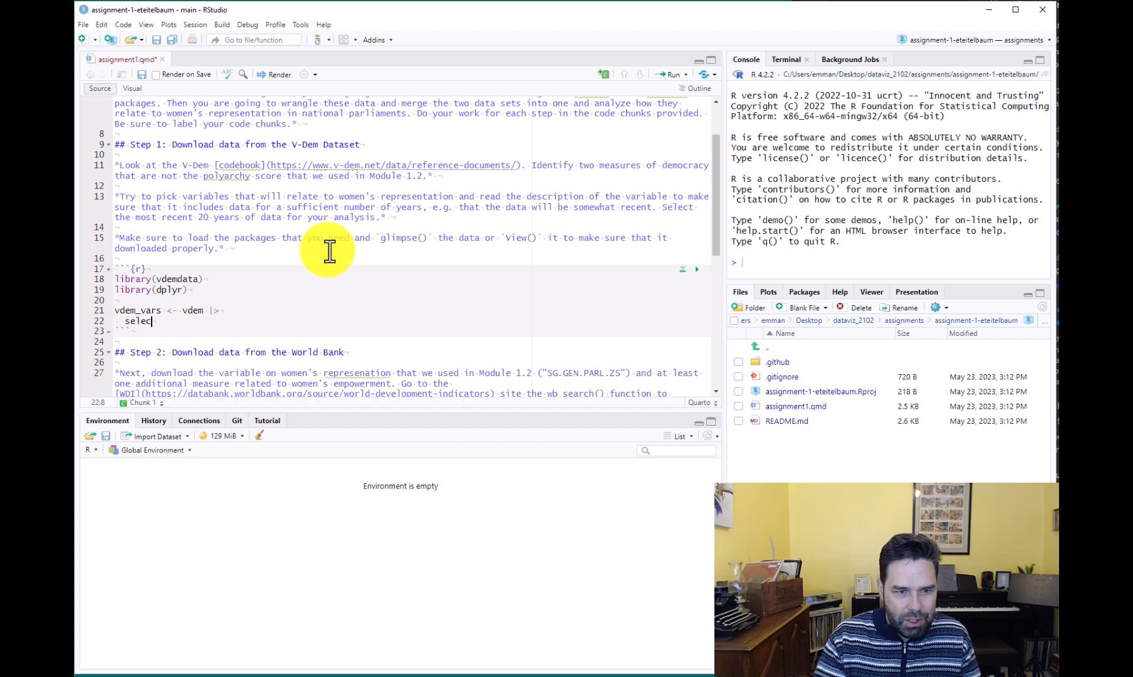
pyautogui.write('t(')
pyautogui.press('Return')
pyautogui.write('year,')
pyautogui.press('Return')
pyautogui.write('country_name,')
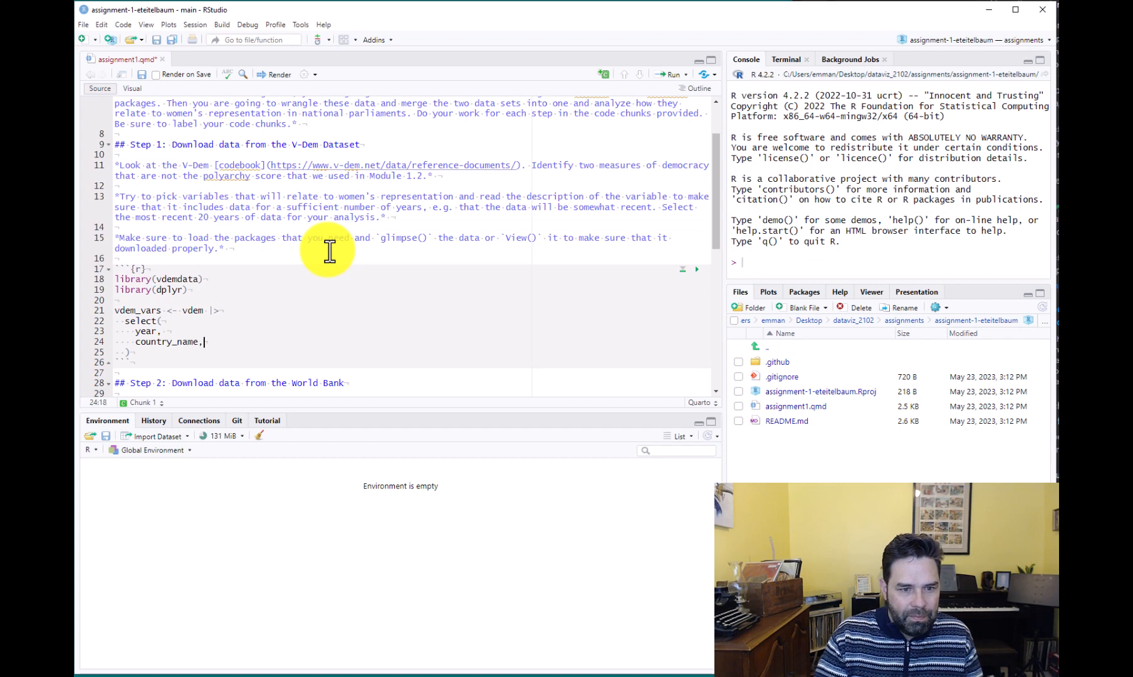
pyautogui.press('Return')
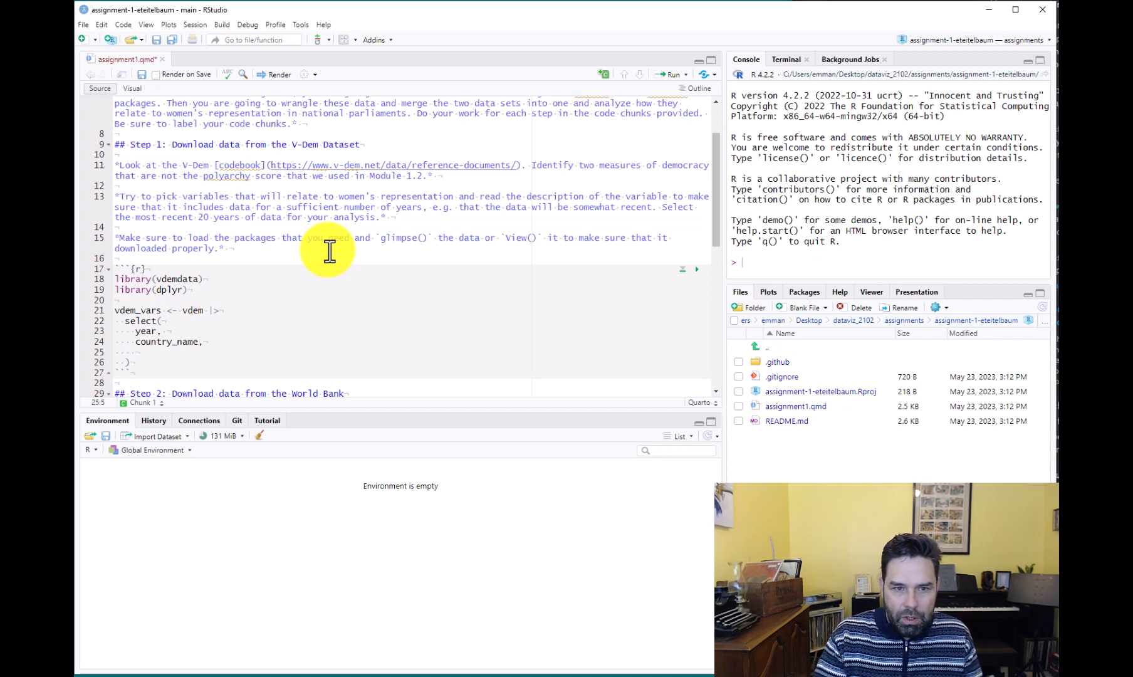
pyautogui.write('v')
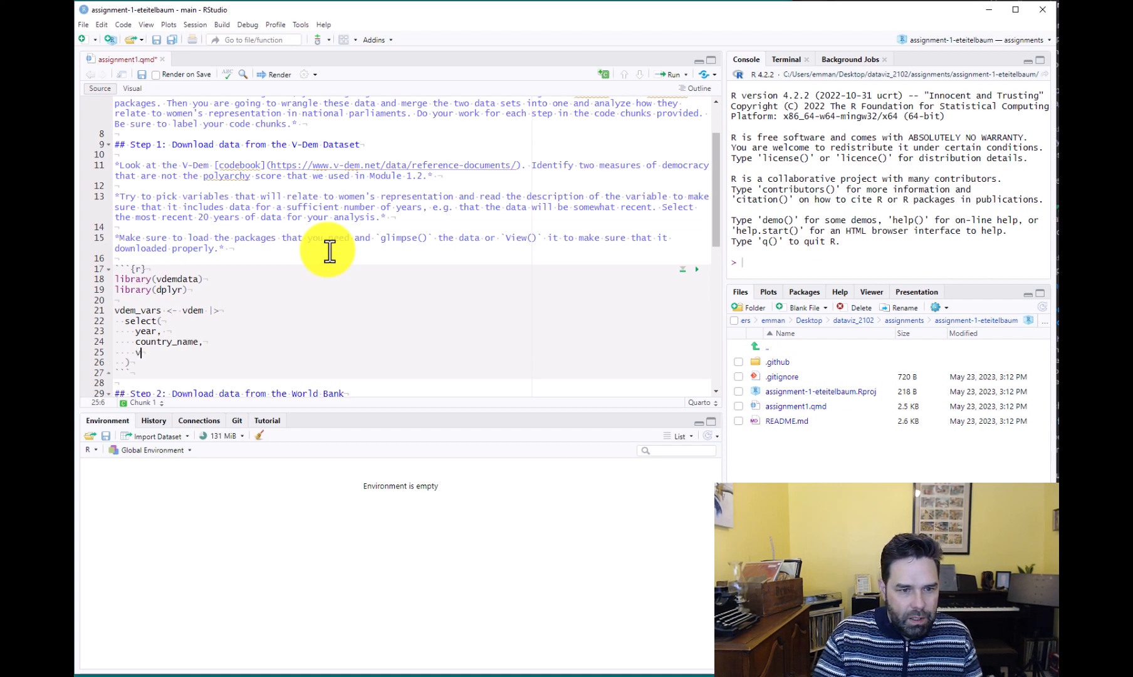
pyautogui.write('2')
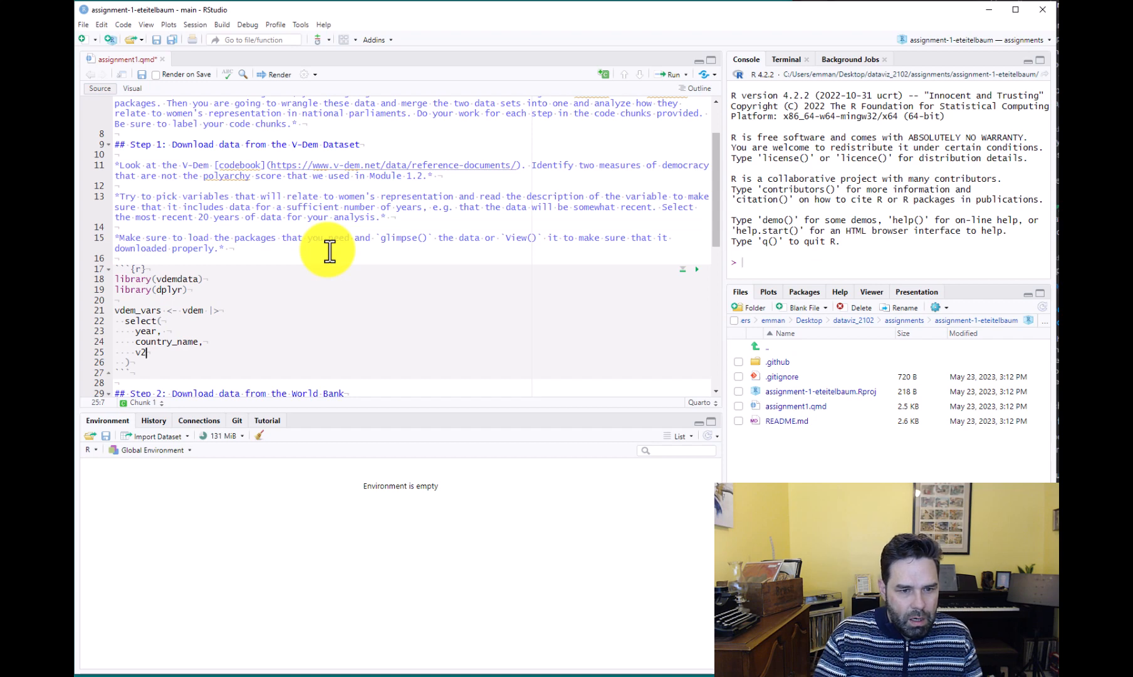
pyautogui.write('x_pol')
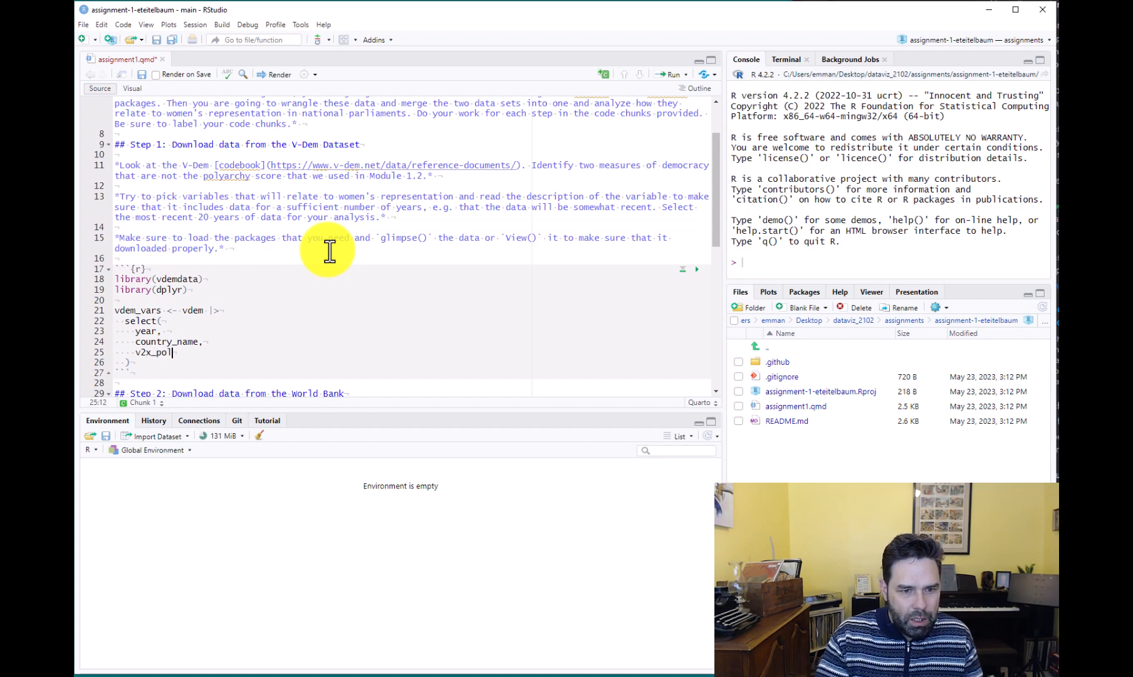
pyautogui.write('yarchy')
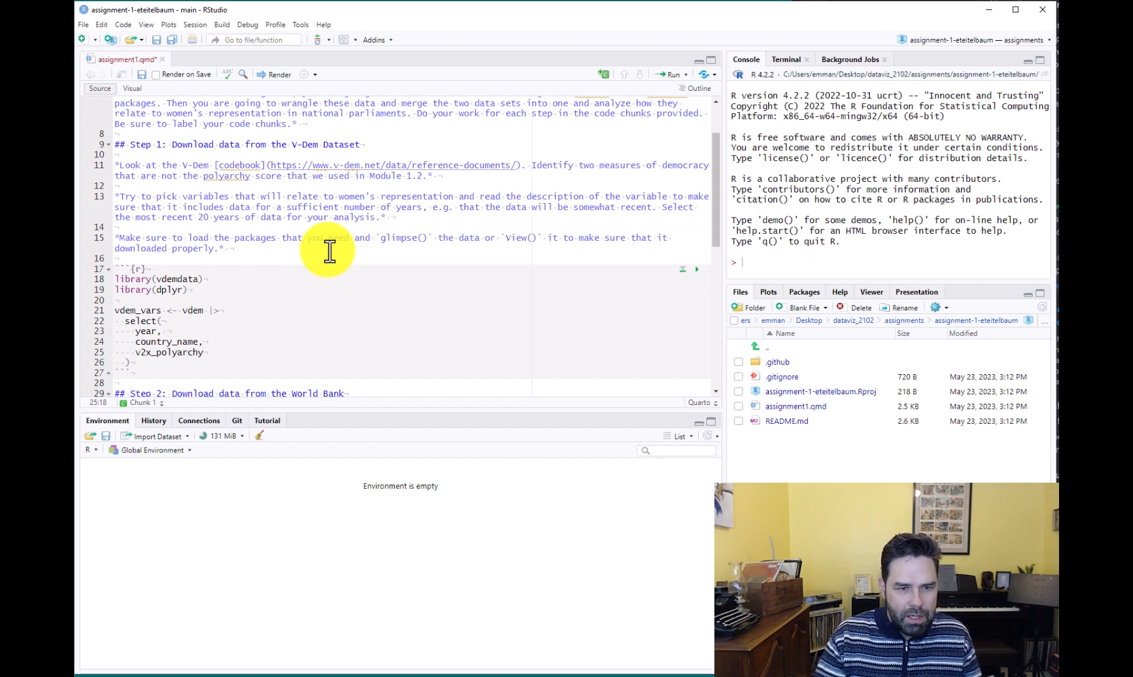
# Pipe the select() result into filter(year > 1990) on a new line.
pyautogui.press('Down')
pyautogui.write('|>')
pyautogui.press('Return')
pyautogui.write('filter')
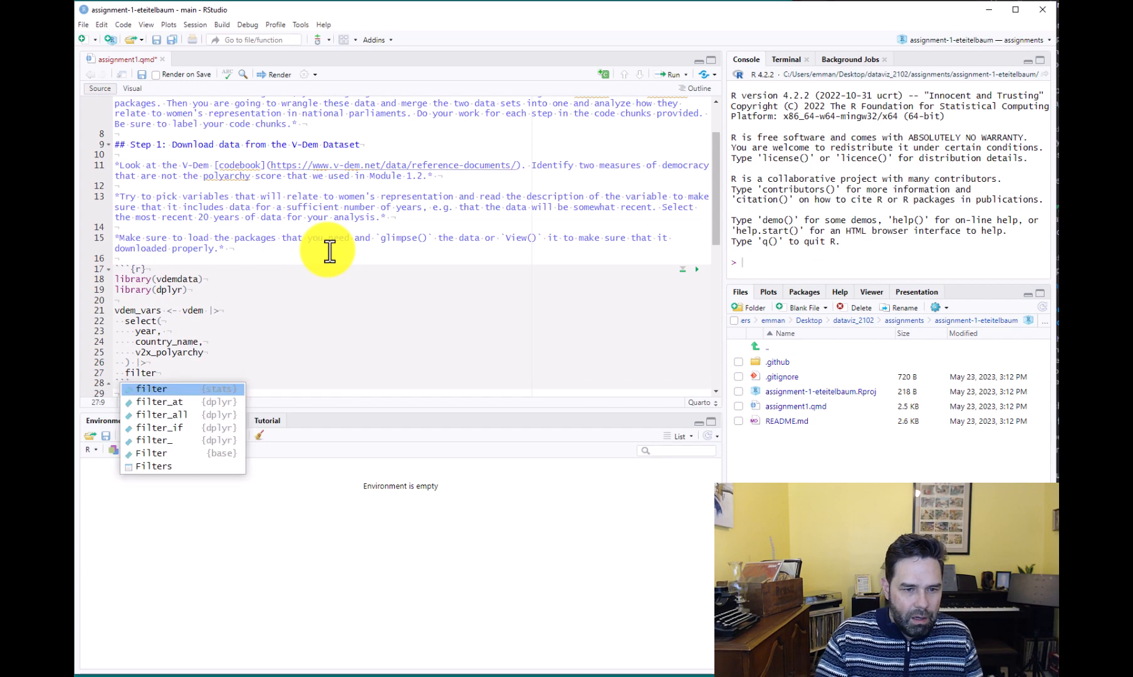
pyautogui.write('(')
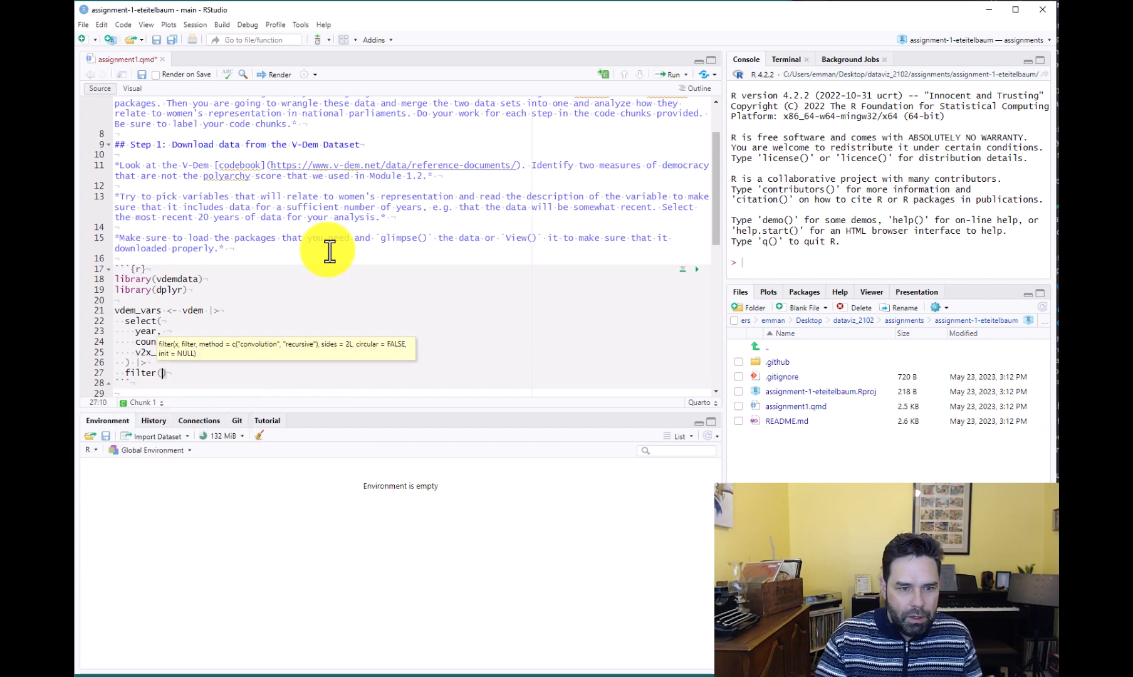
pyautogui.write('year')
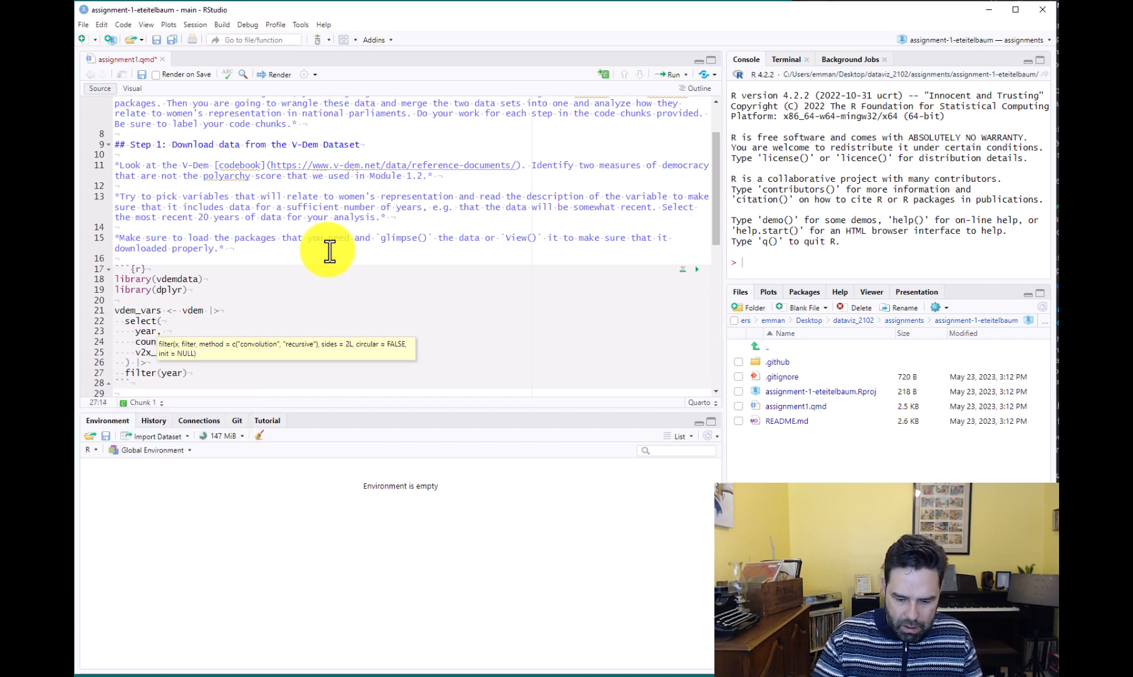
pyautogui.write(' >')
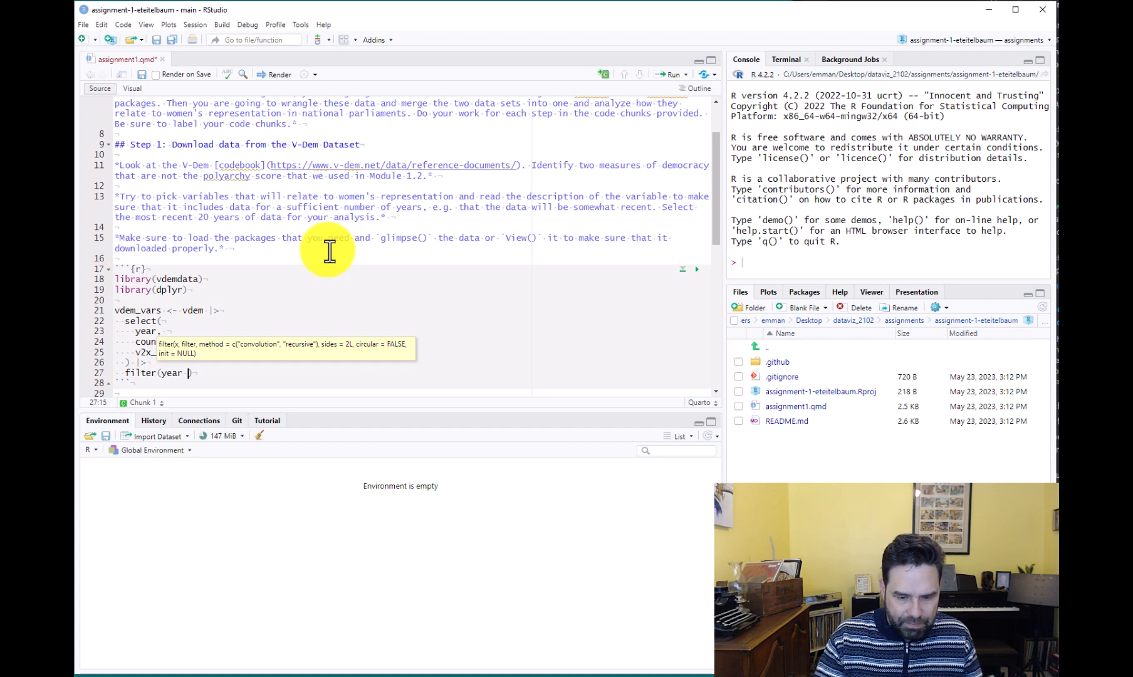
pyautogui.write(' 1990')
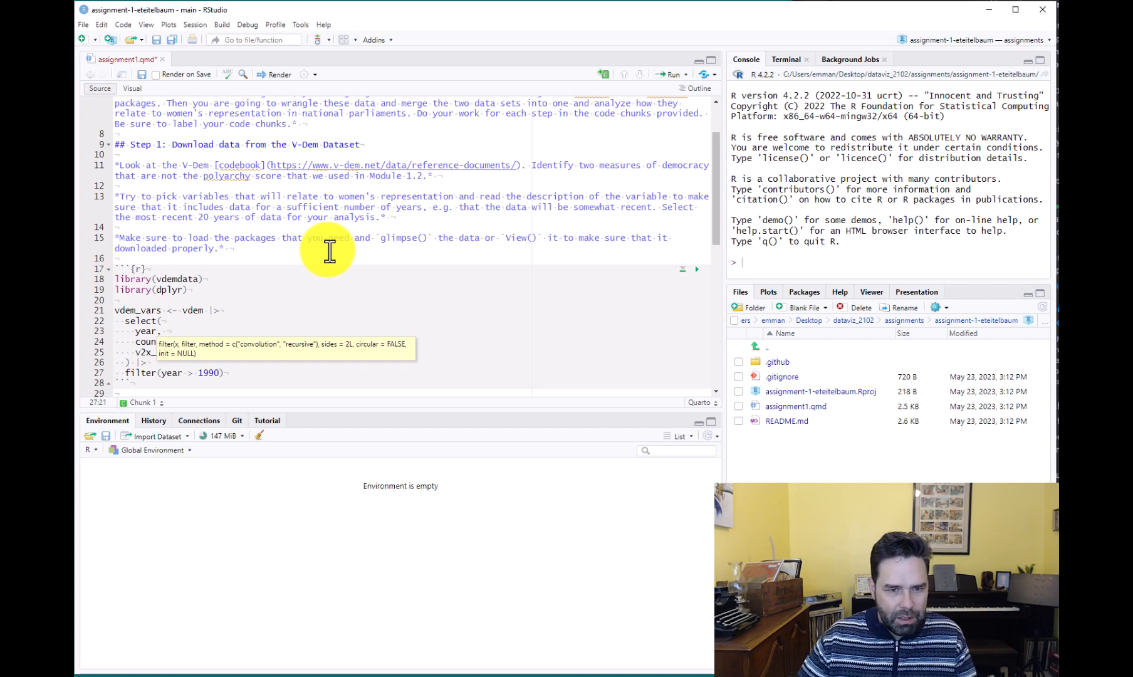
# Save assignment1.qmd and run the Step 1 code chunk.
pyautogui.click(323, 278)
pyautogui.hotkey('ctrl', 's')
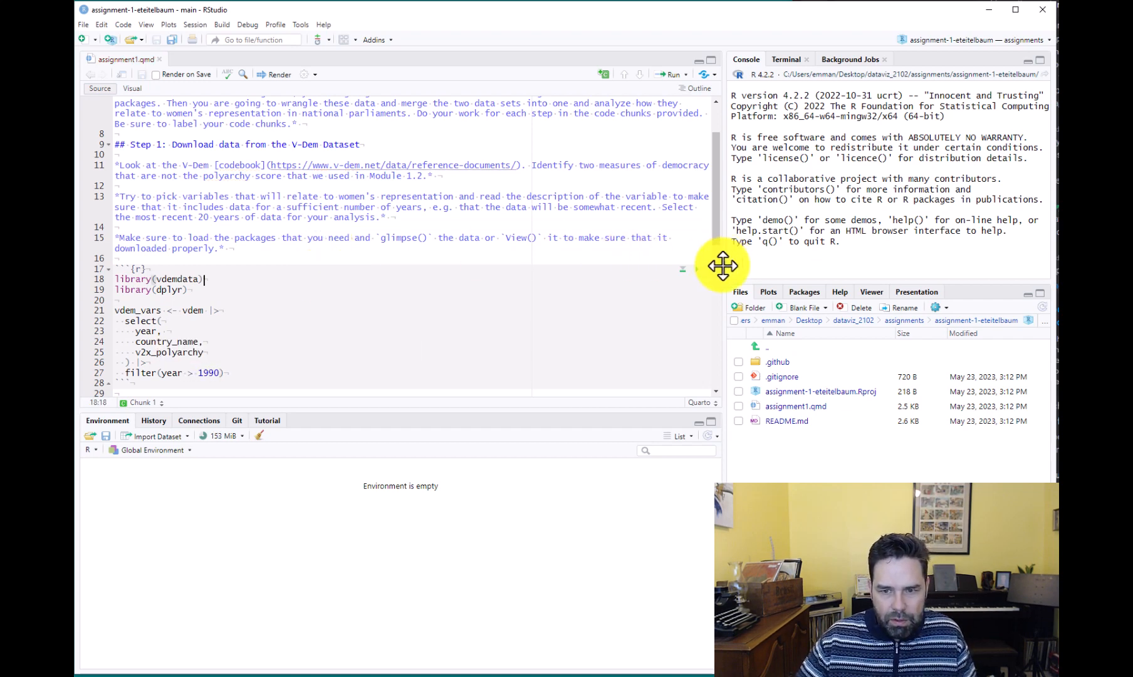
pyautogui.click(697, 269)
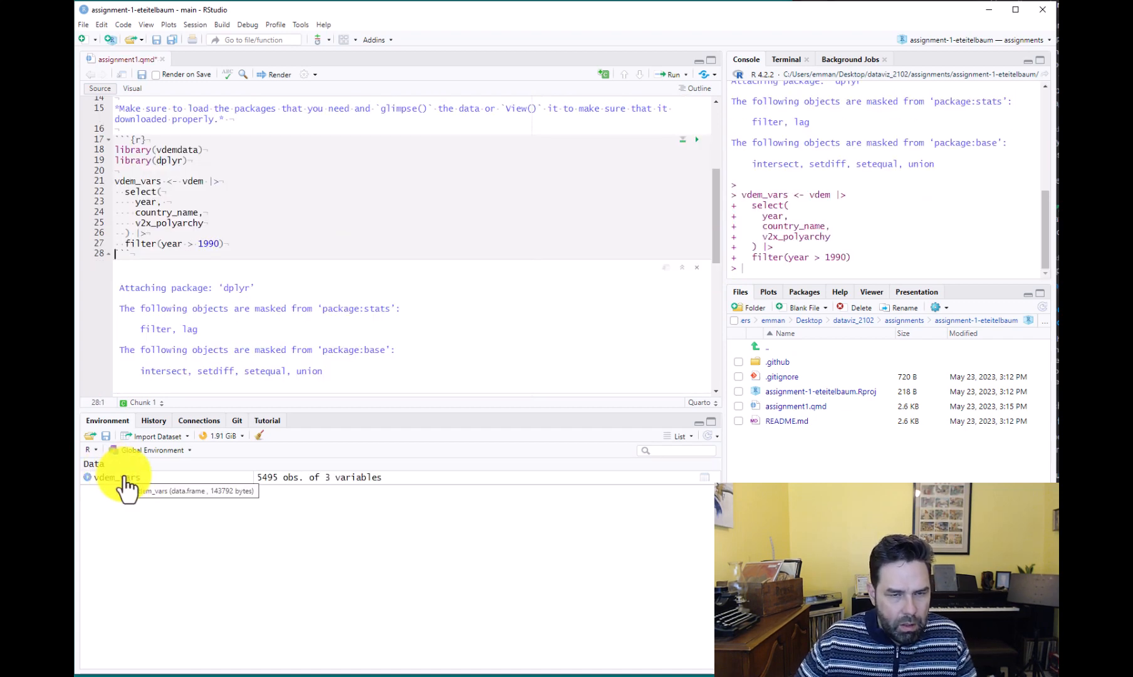
# View the vdem_vars data frame, look through its rows by country and year, and close the data view.
pyautogui.click(119, 477)
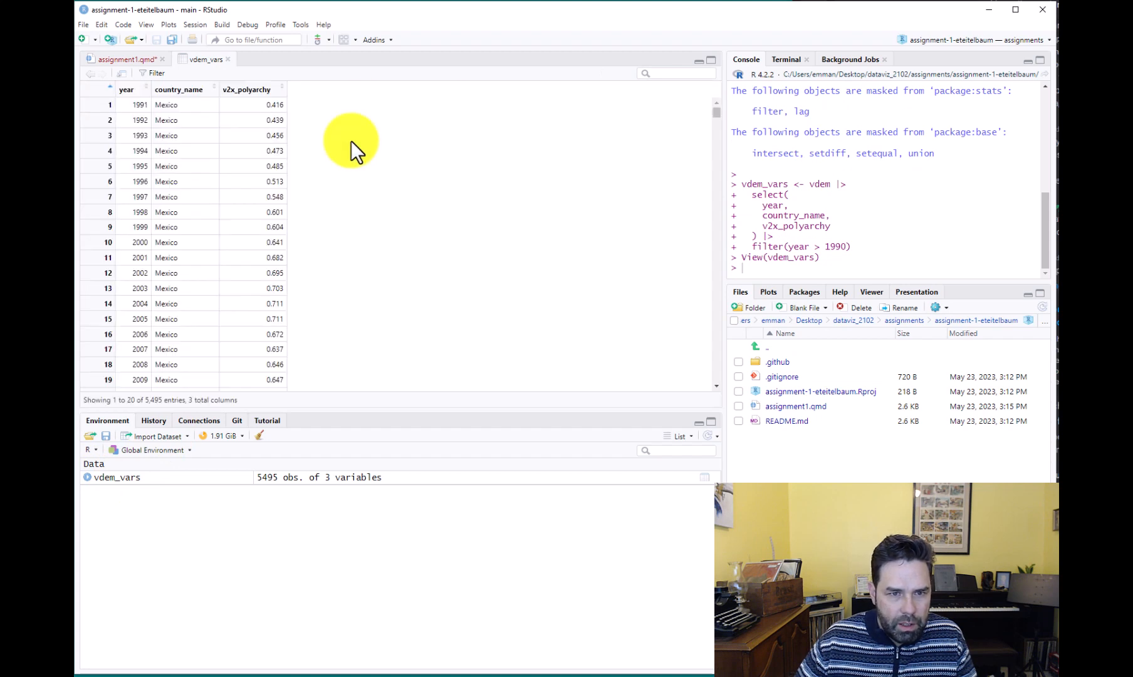
pyautogui.scroll(-10, 184, 269)
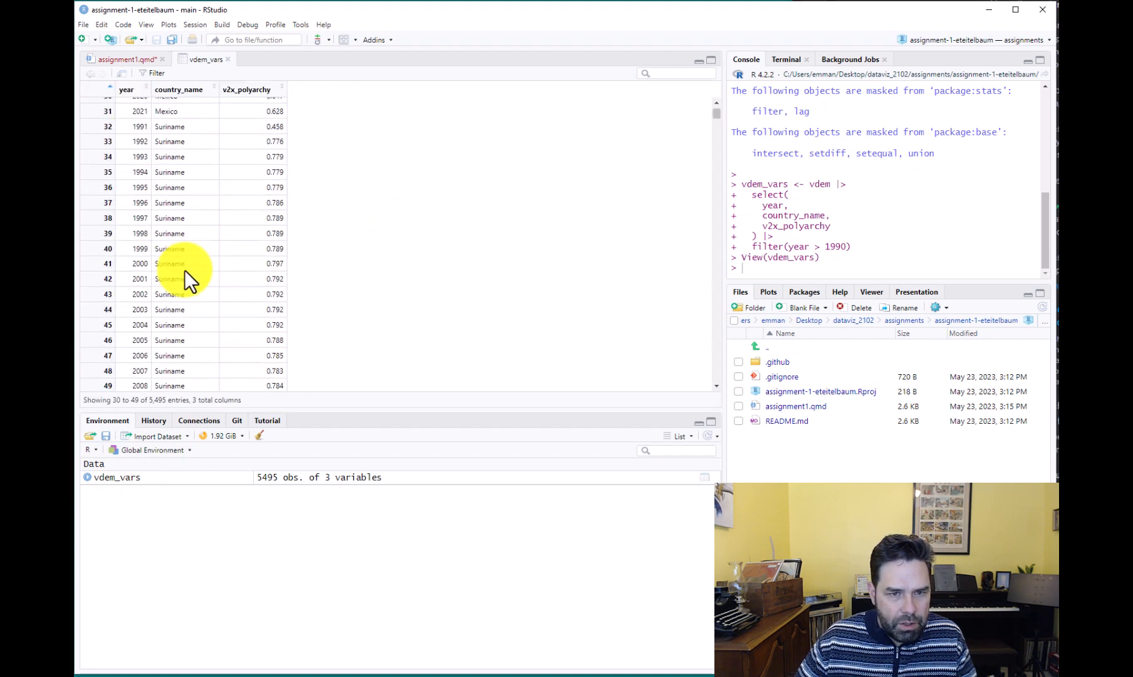
pyautogui.scroll(-12, 185, 269)
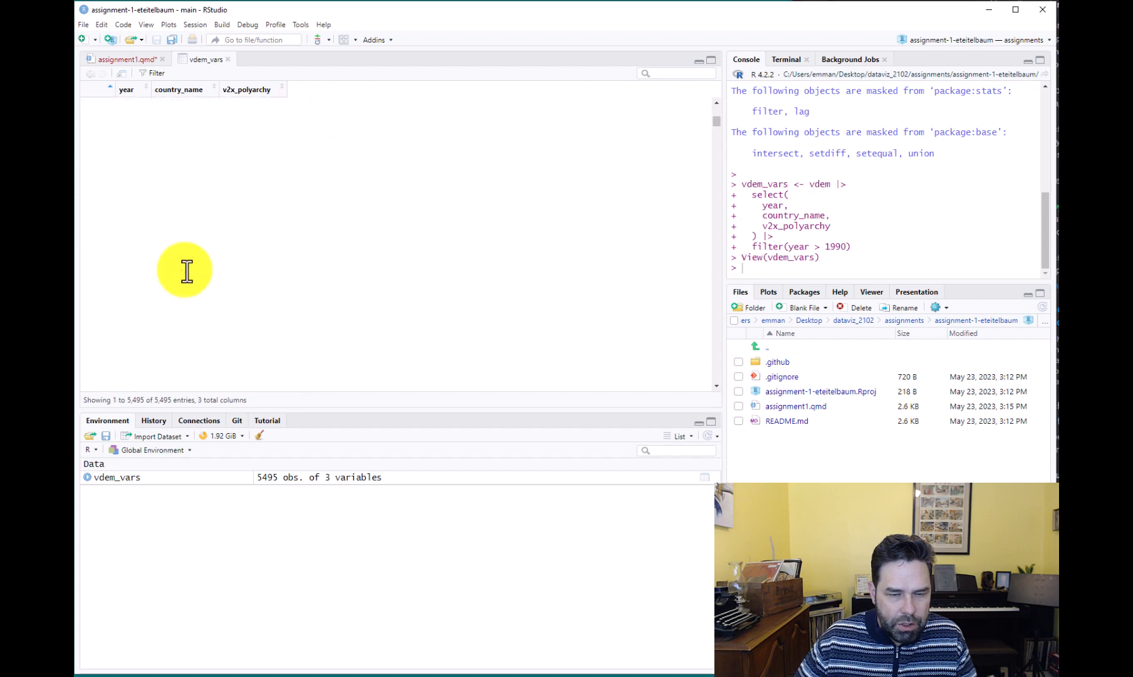
pyautogui.click(227, 59)
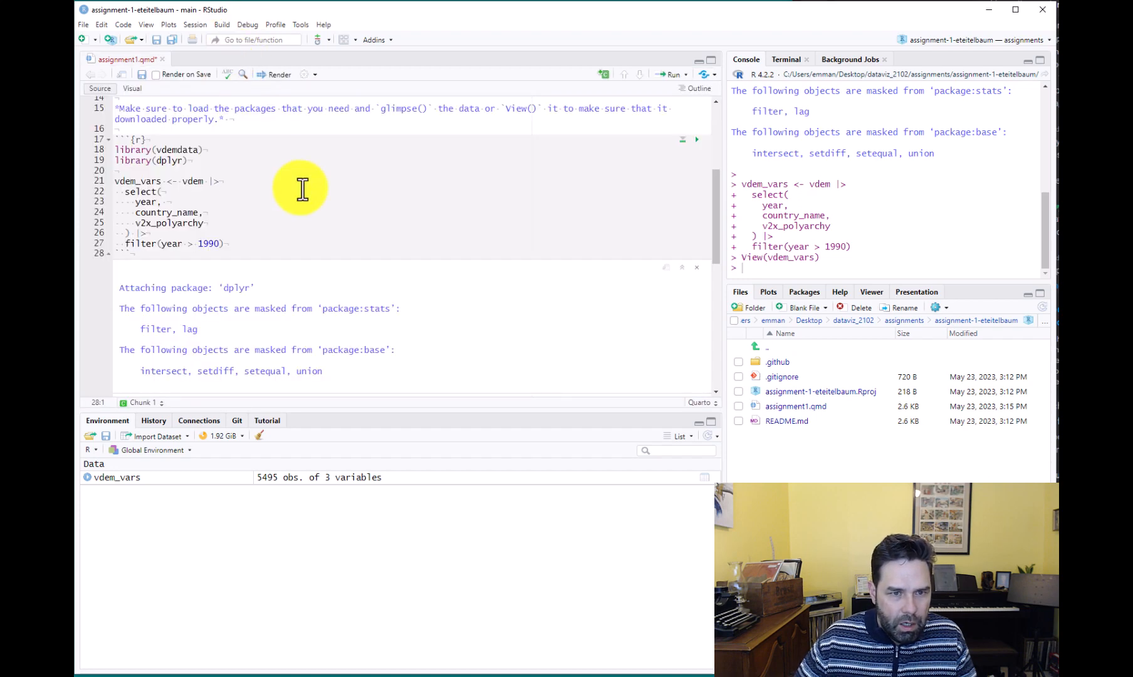
# Write "Now I am going to write a paragraph explaining how my findings relate to the reading, etc." below the Step 5 instructions.
pyautogui.scroll(3, 302, 189)
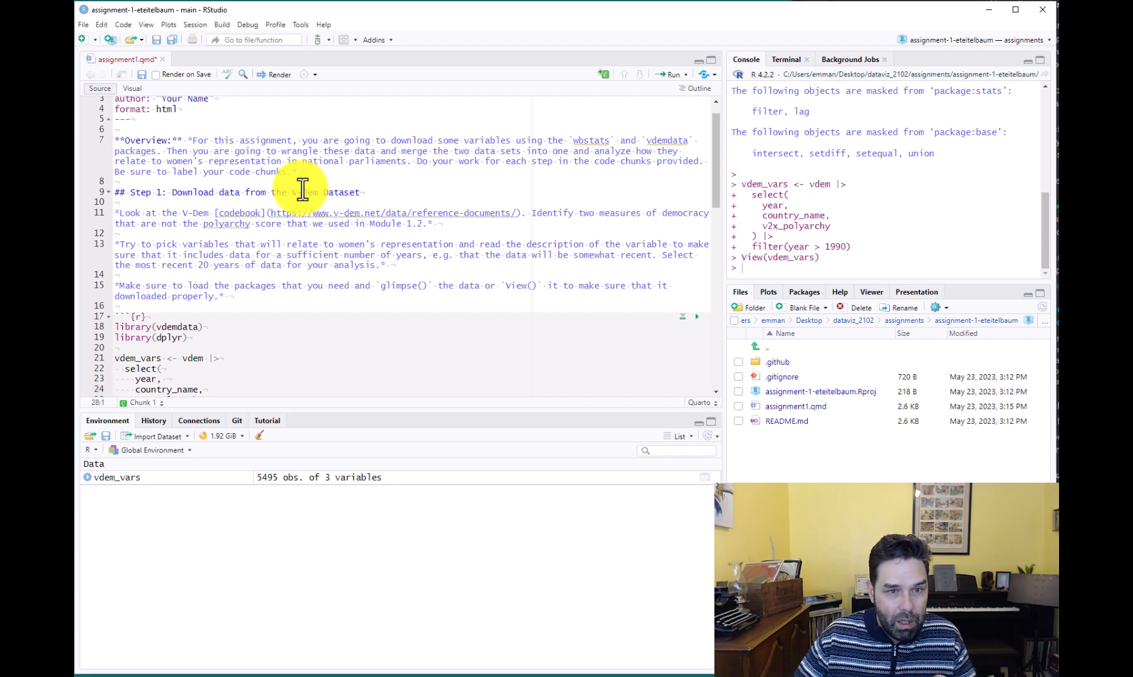
pyautogui.scroll(-10, 303, 189)
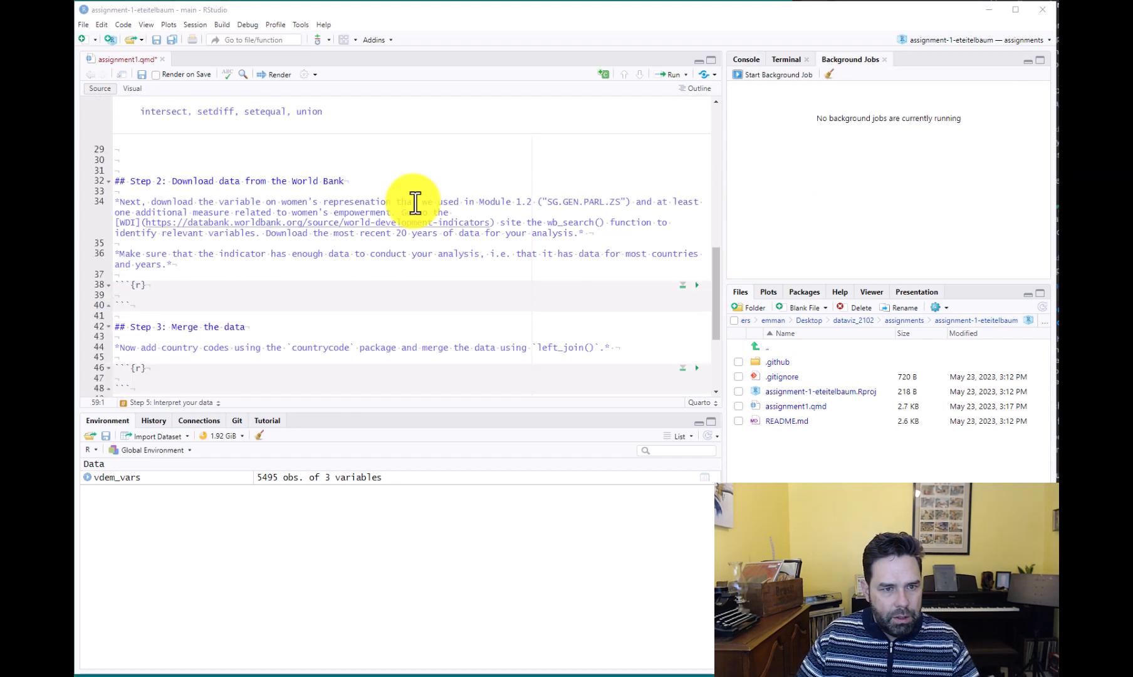
pyautogui.scroll(-4, 245, 245)
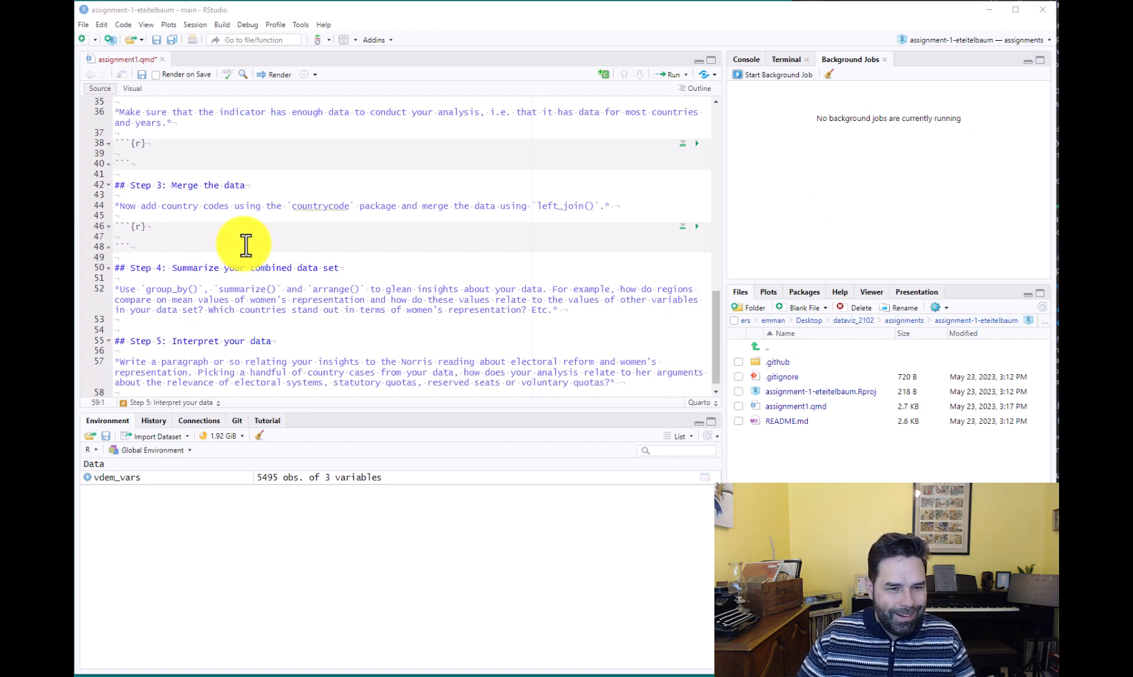
pyautogui.scroll(-1, 245, 245)
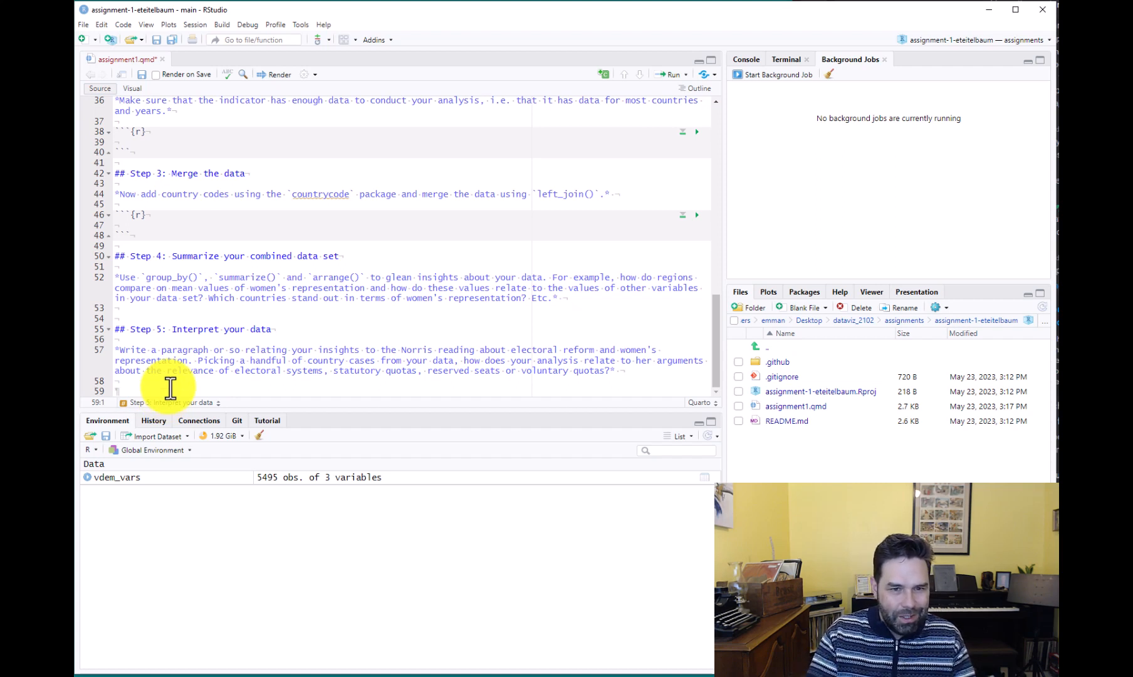
pyautogui.write('Now I am ')
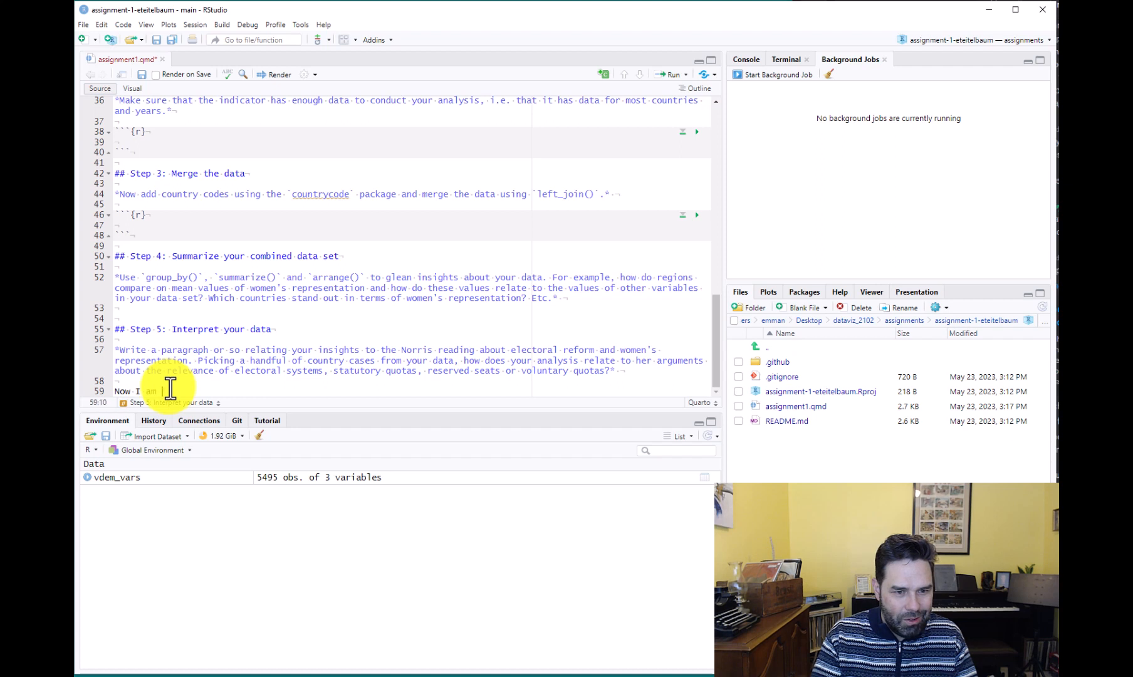
pyautogui.write('going to write a')
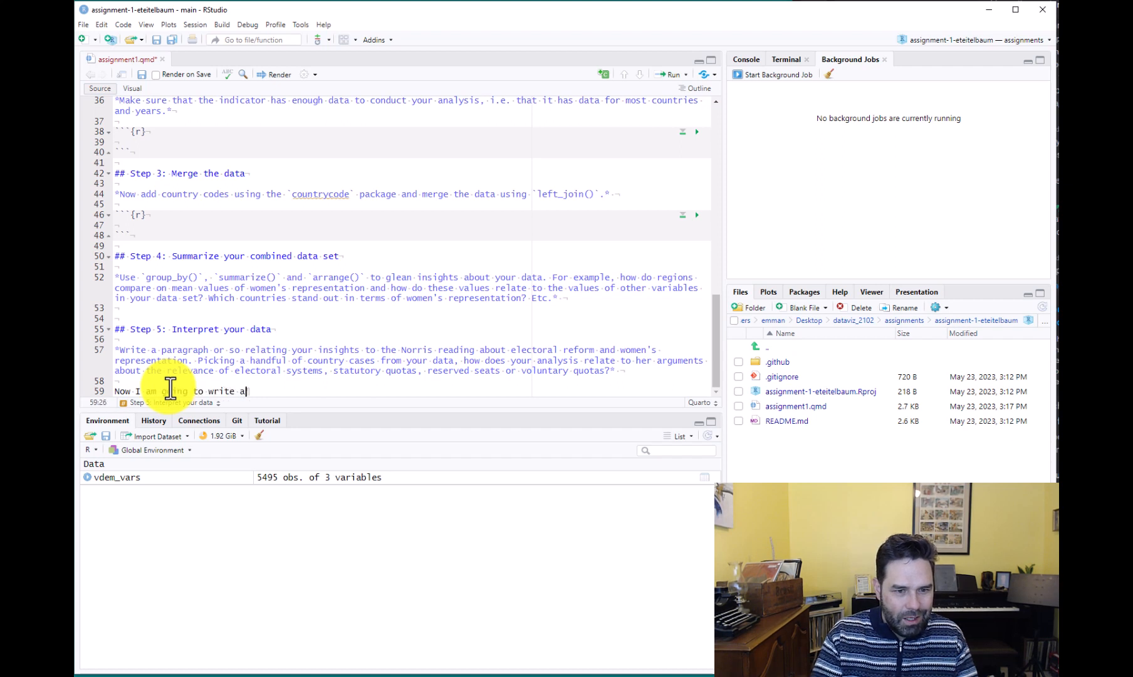
pyautogui.write(' paragraph expl')
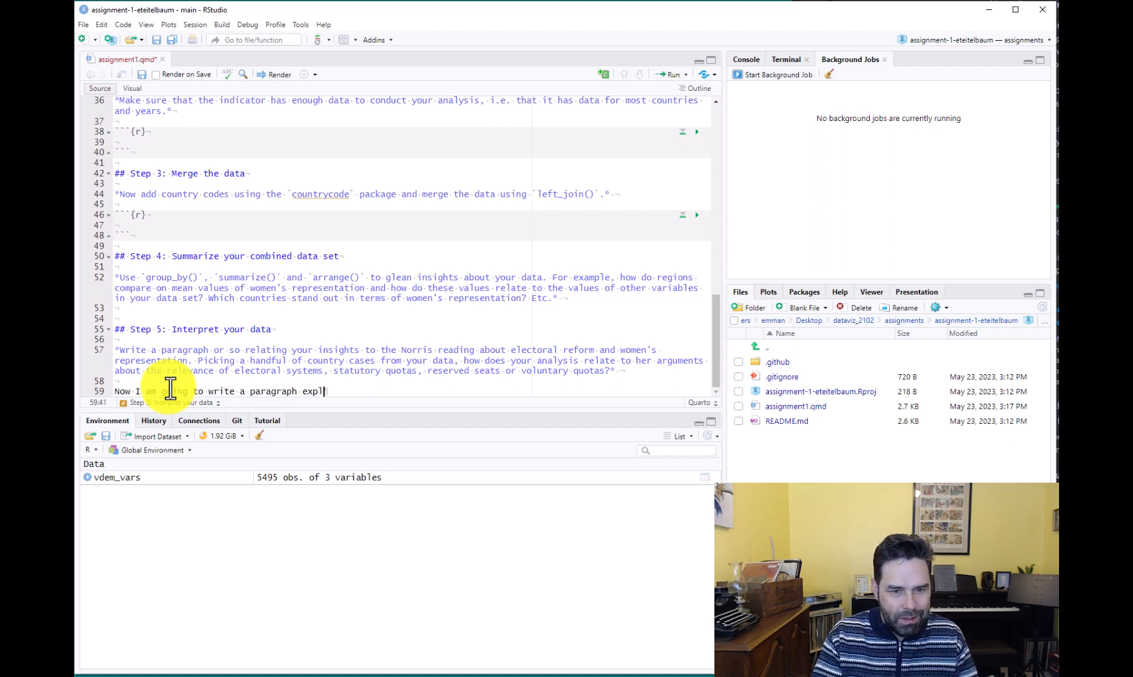
pyautogui.write('aining how my f')
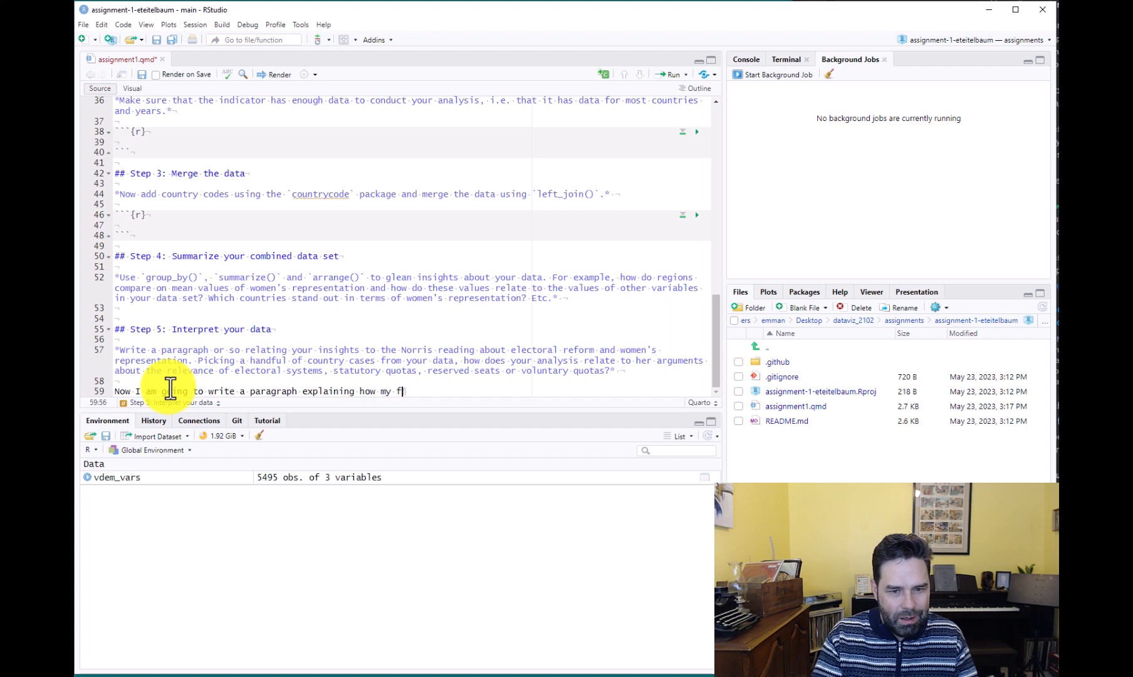
pyautogui.write('indings relate ')
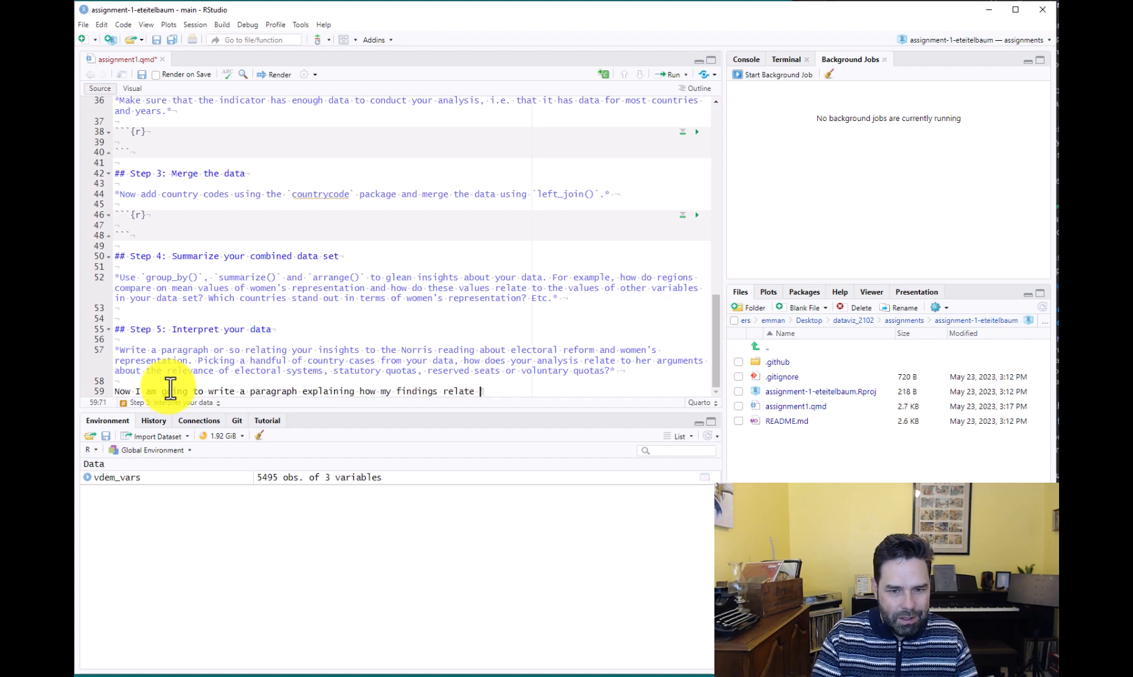
pyautogui.write('to the reading,')
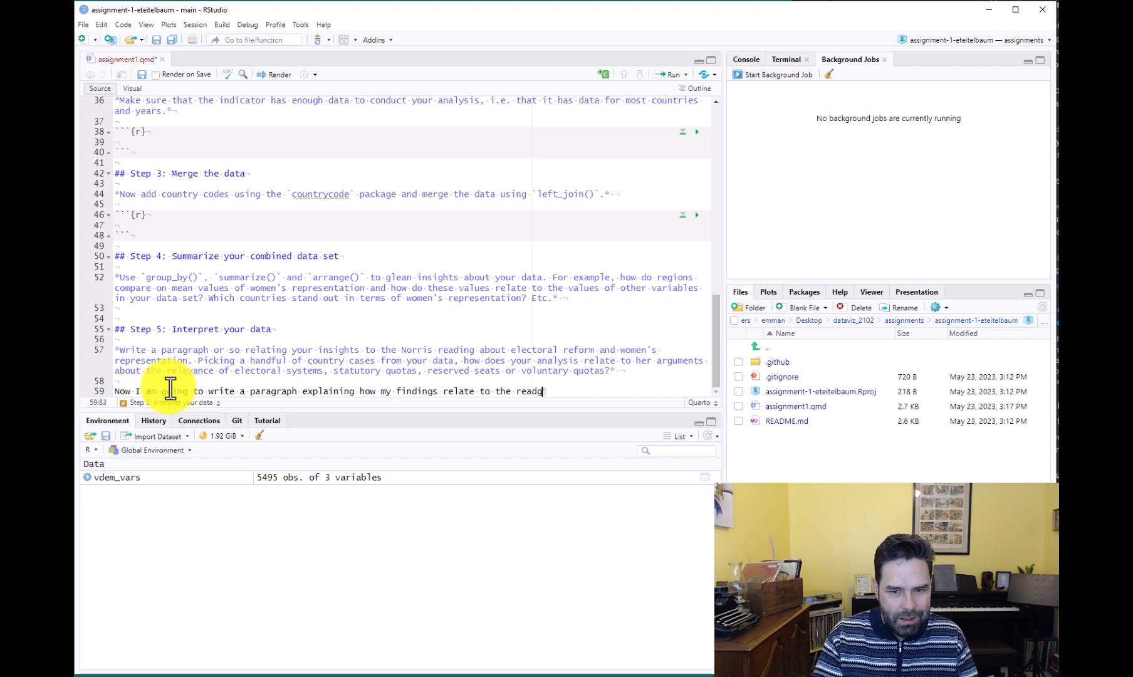
pyautogui.write(' etc.')
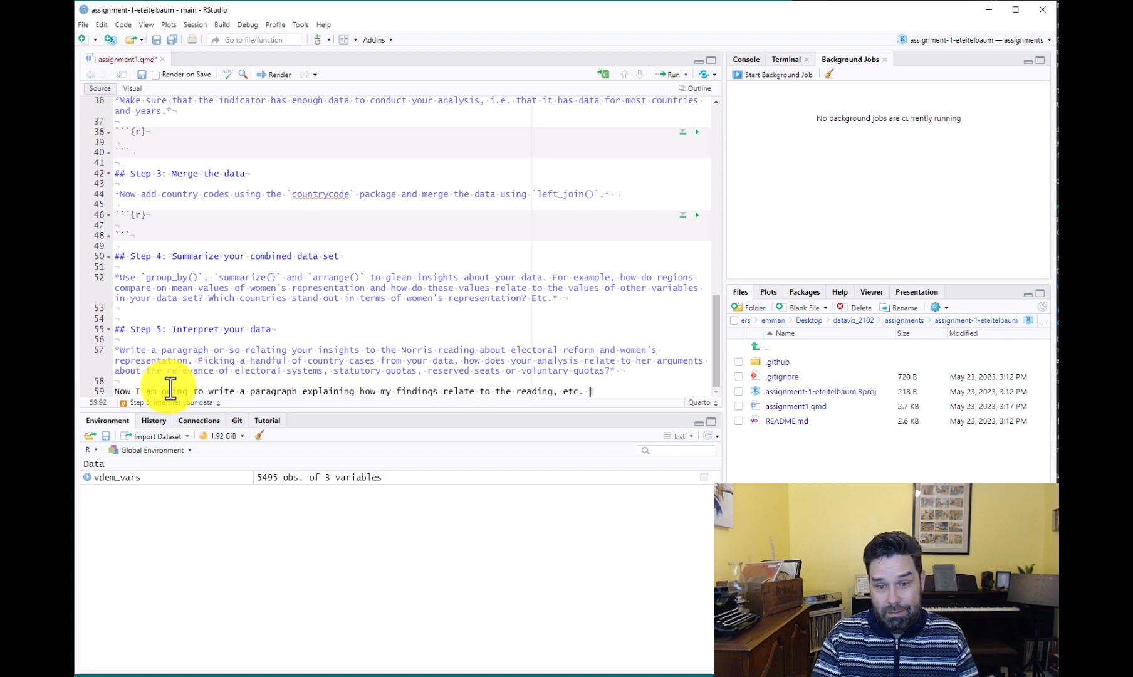
# Save assignment1.qmd and render it to HTML.
pyautogui.click(443, 320)
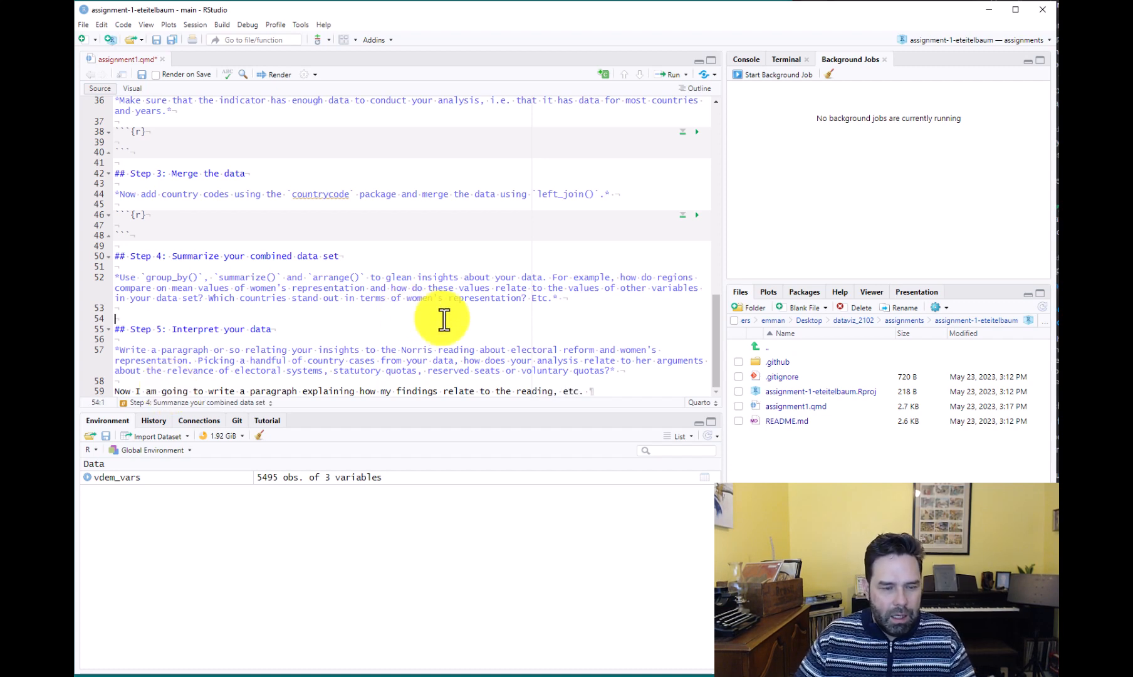
pyautogui.hotkey('ctrl', 's')
pyautogui.scroll(12, 439, 326)
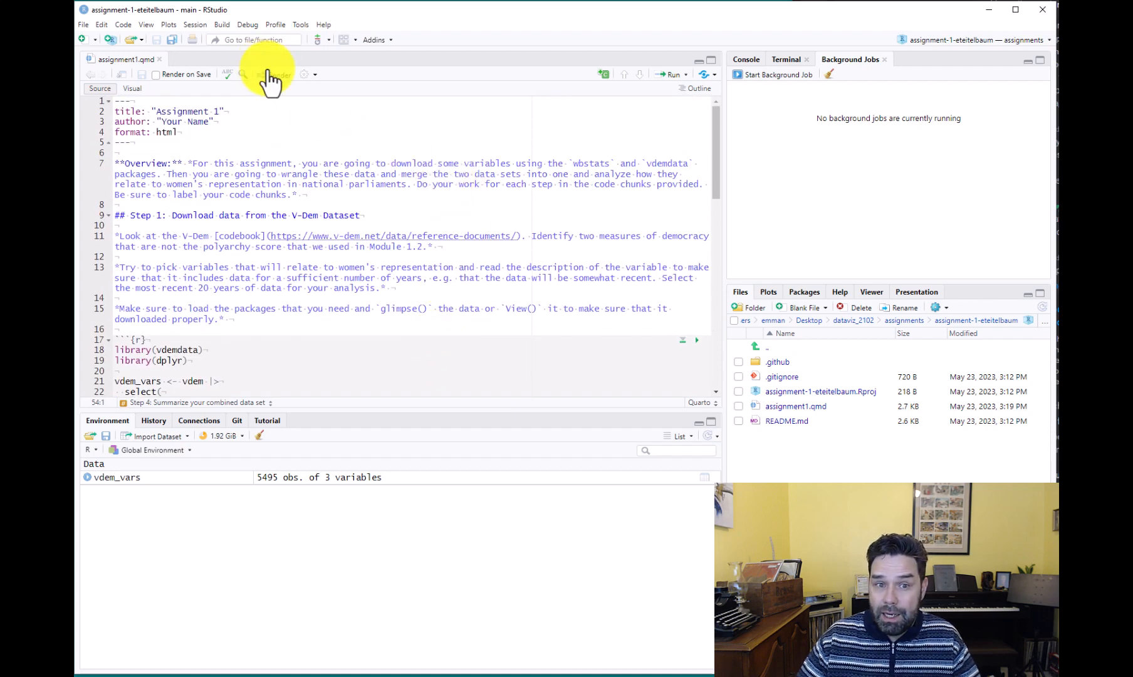
pyautogui.click(269, 76)
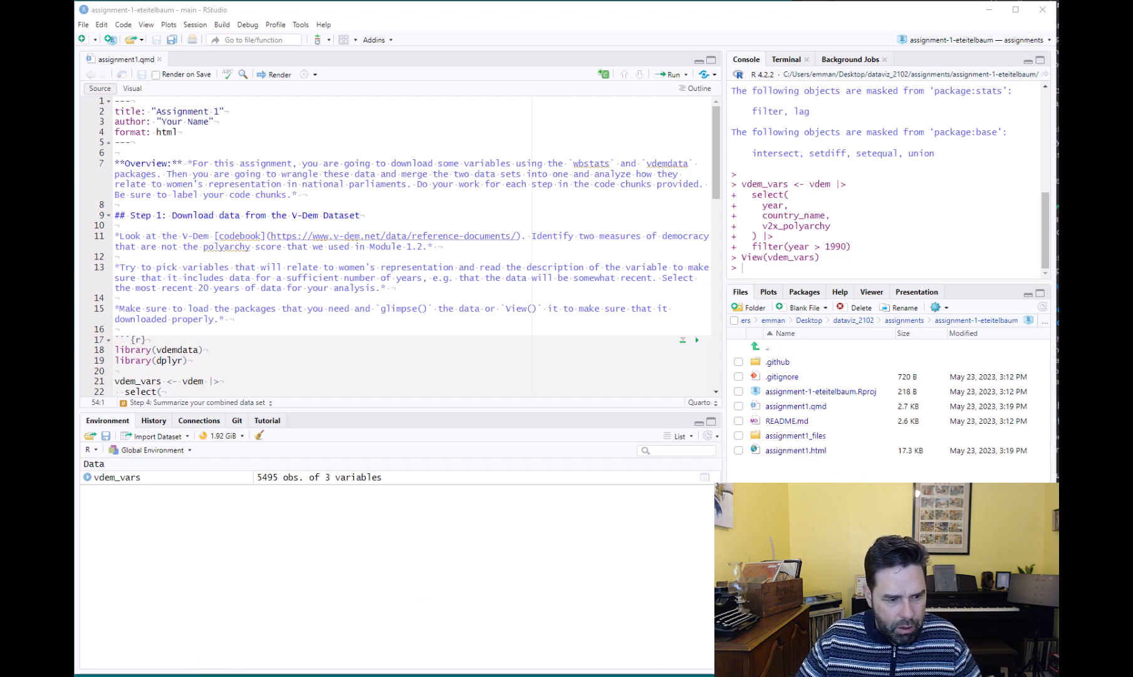
# Switch to the browser, review the rendered Assignment 1 page through Step 5, and return to RStudio.
pyautogui.hotkey('alt', 'Tab')
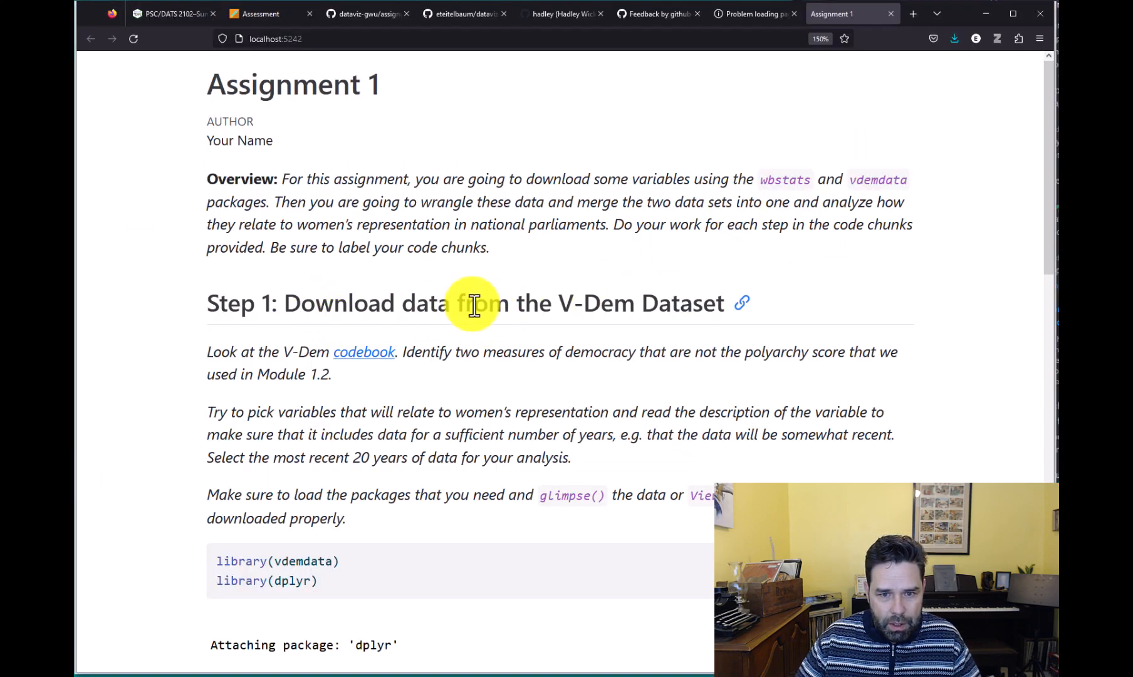
pyautogui.scroll(-5, 513, 309)
pyautogui.scroll(-5, 503, 354)
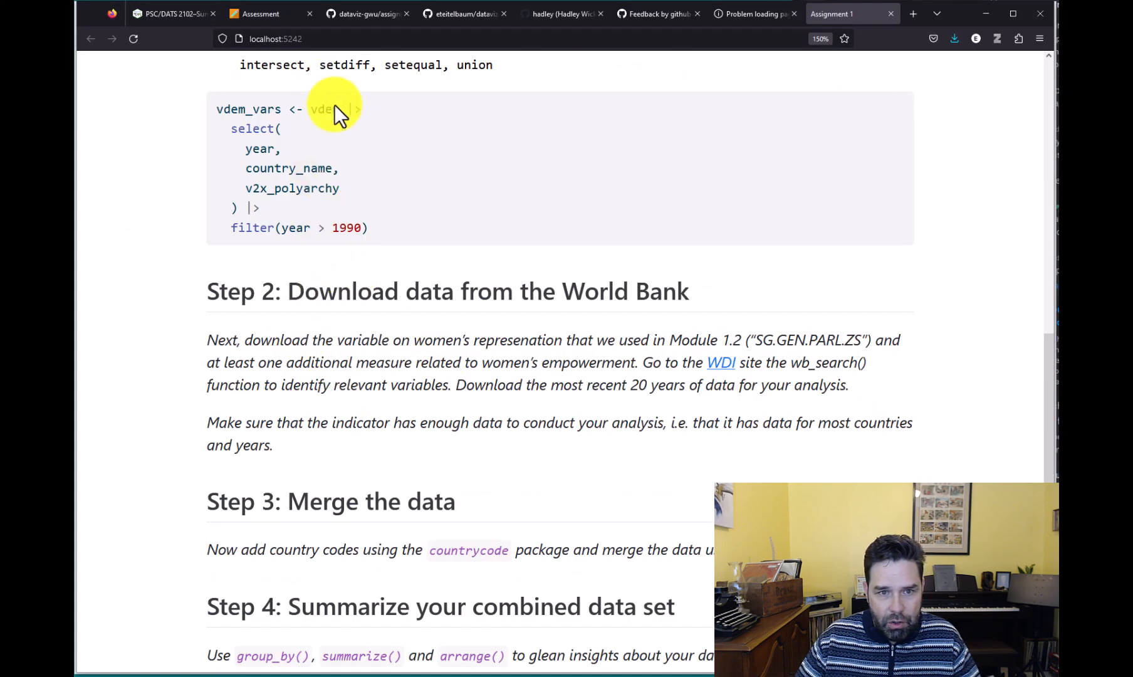
pyautogui.scroll(-5, 413, 241)
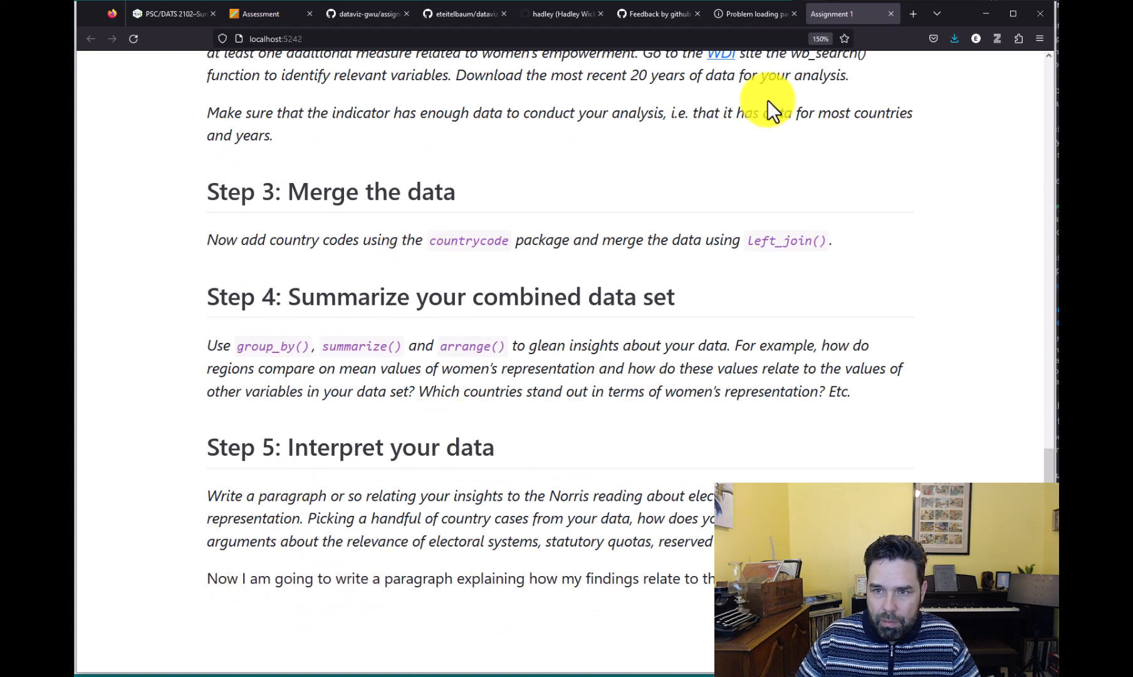
pyautogui.click(986, 14)
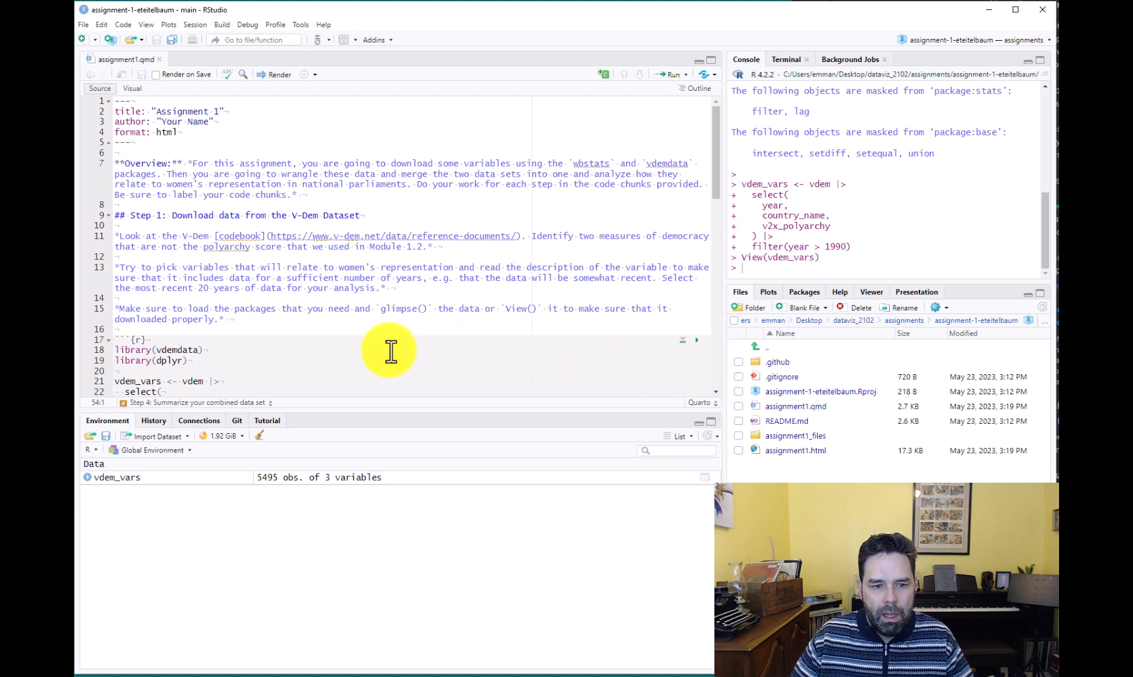
# Stage all changed and untracked project files for a Git commit and look through the staged list.
pyautogui.click(237, 421)
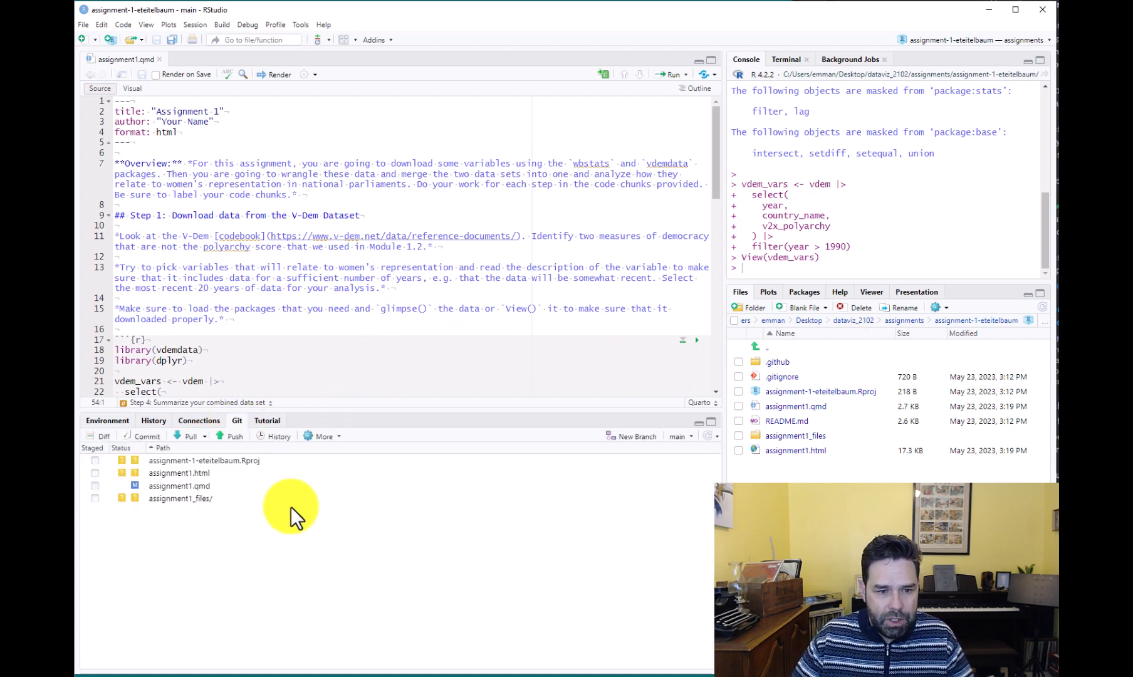
pyautogui.click(150, 439)
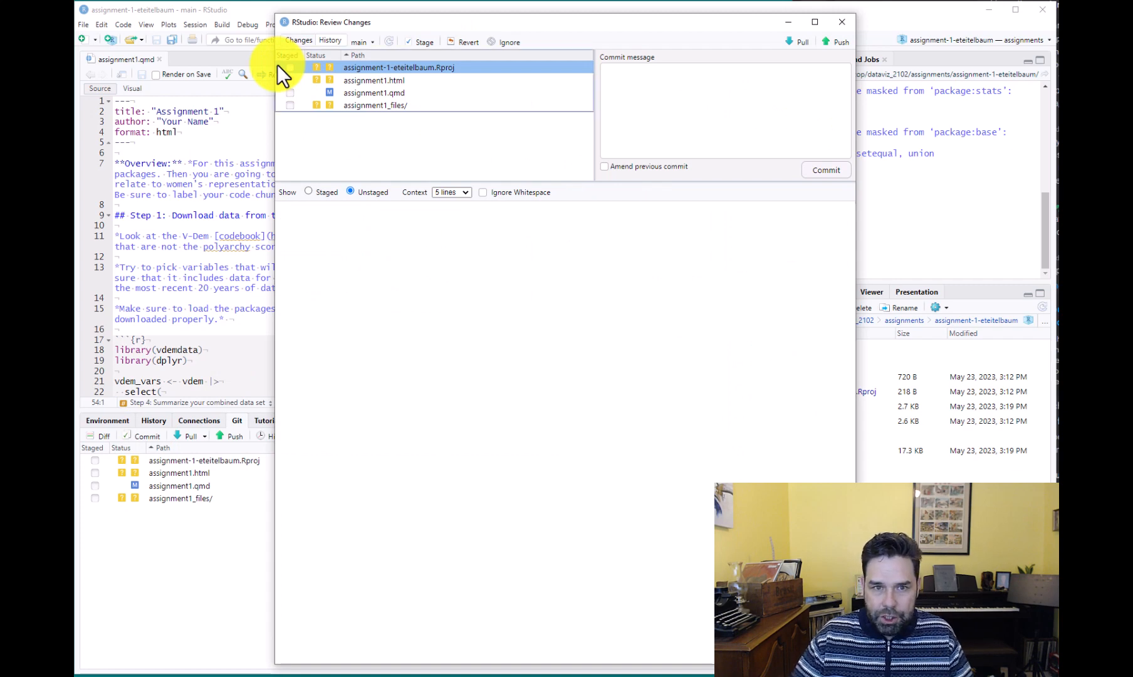
pyautogui.hotkey('shift', 'Down')
pyautogui.hotkey('shift', 'Down')
pyautogui.hotkey('shift', 'Down')
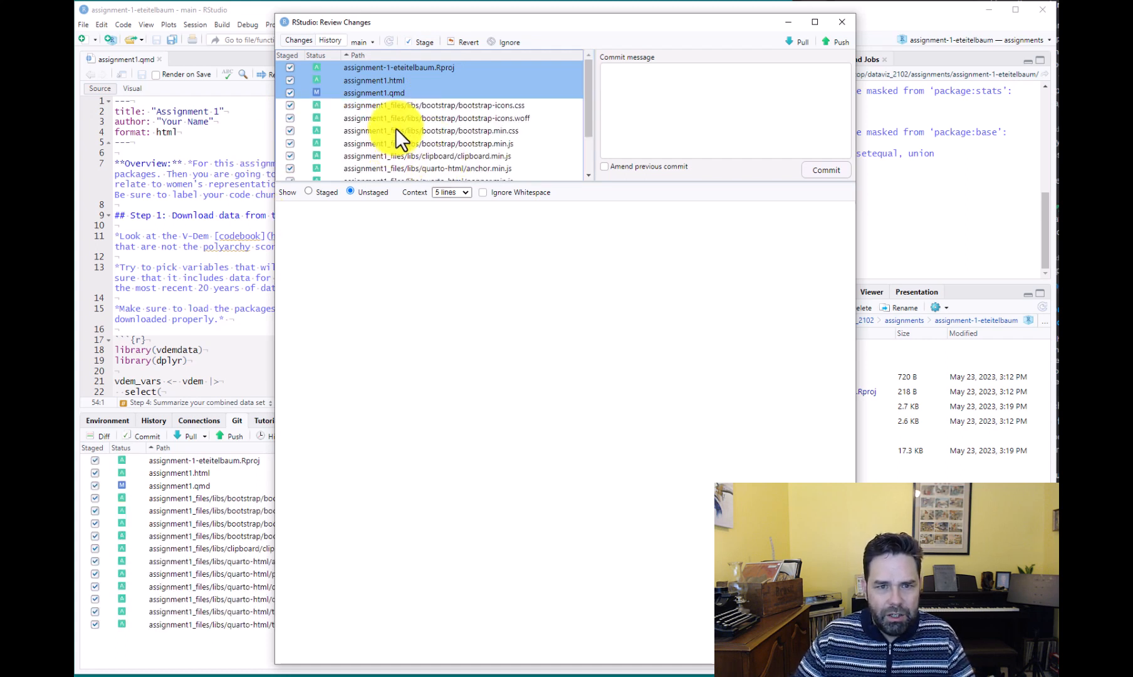
pyautogui.scroll(-3, 417, 124)
pyautogui.scroll(3, 417, 125)
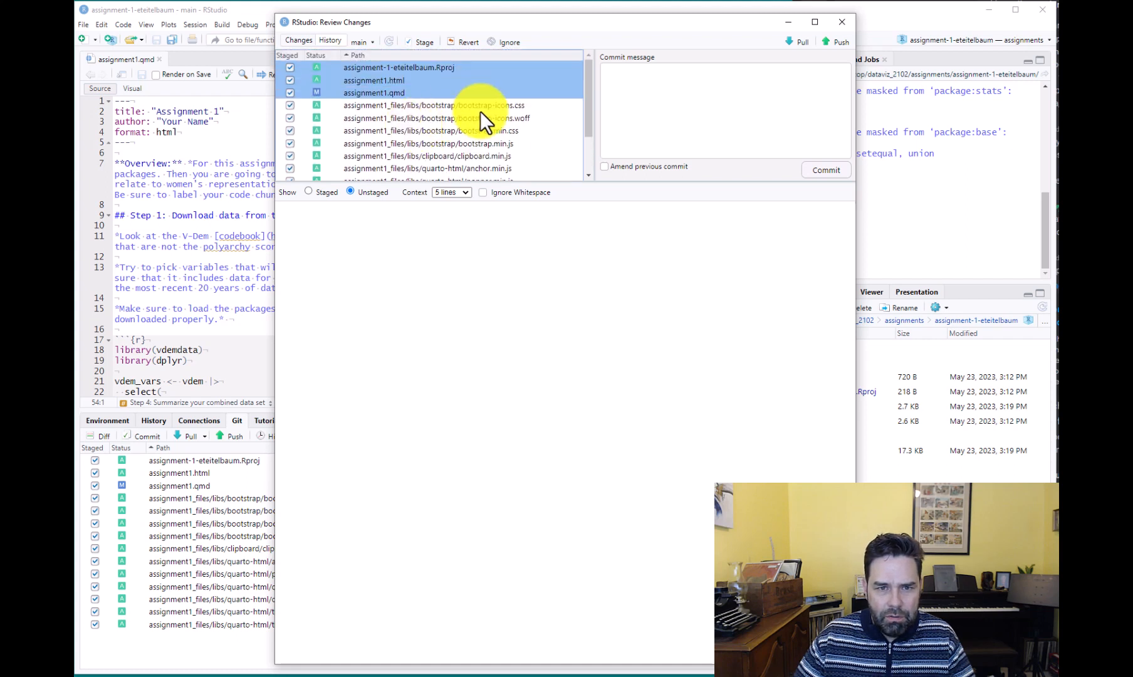
pyautogui.scroll(-3, 476, 108)
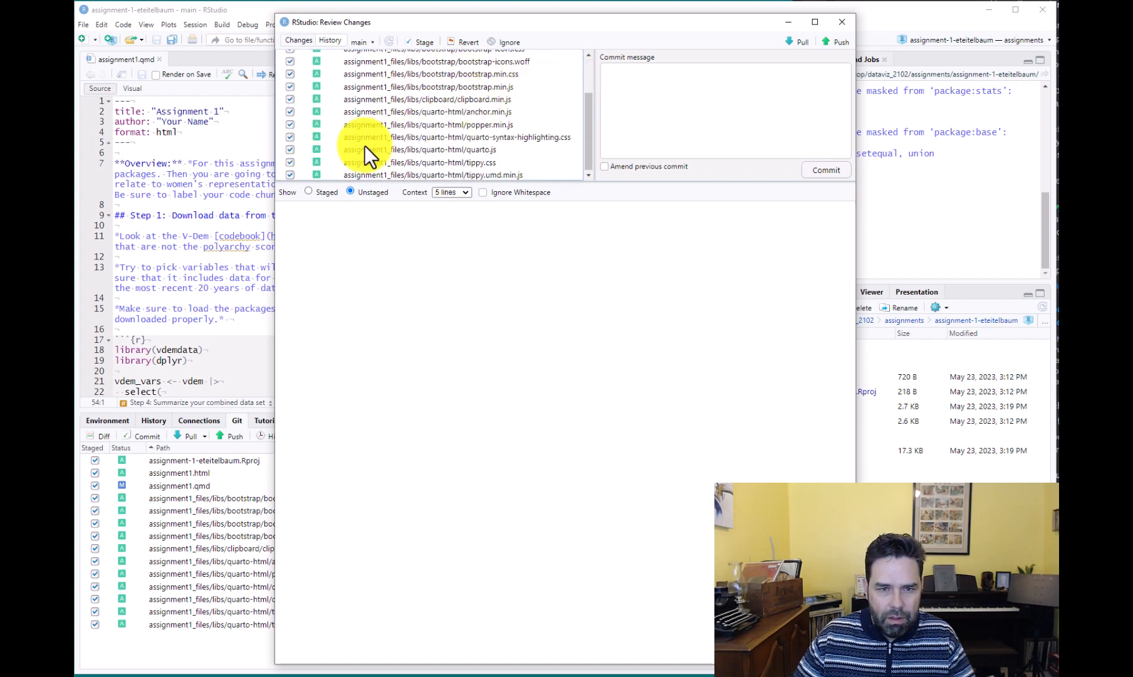
pyautogui.scroll(3, 405, 116)
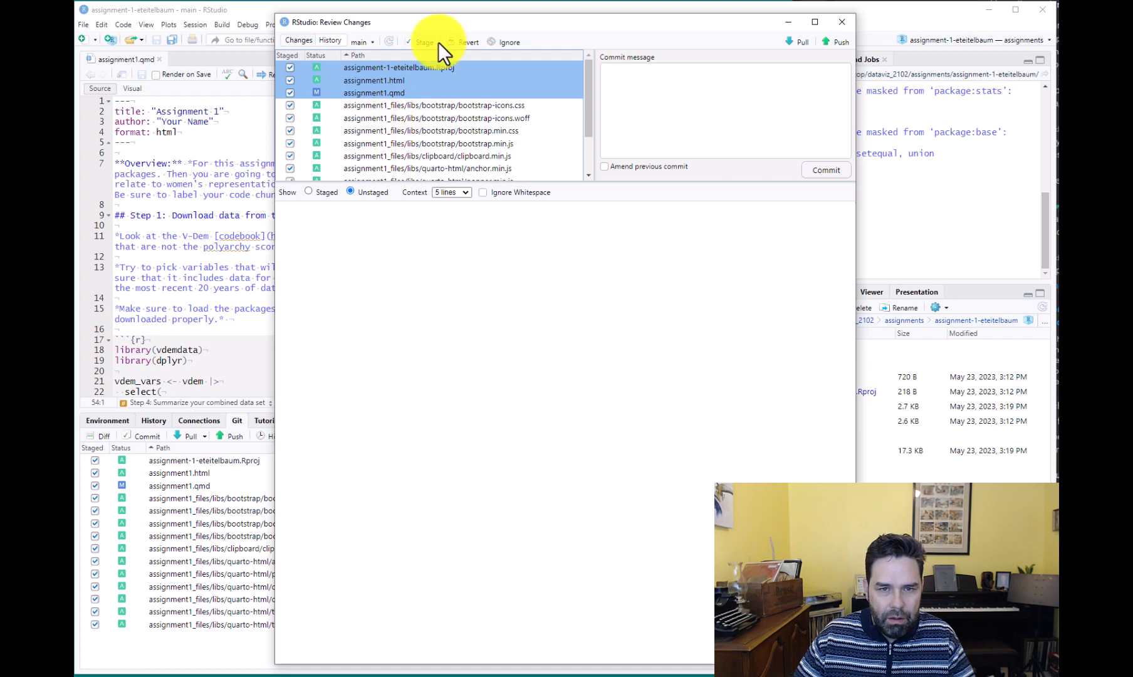
pyautogui.scroll(-3, 389, 83)
pyautogui.scroll(3, 389, 97)
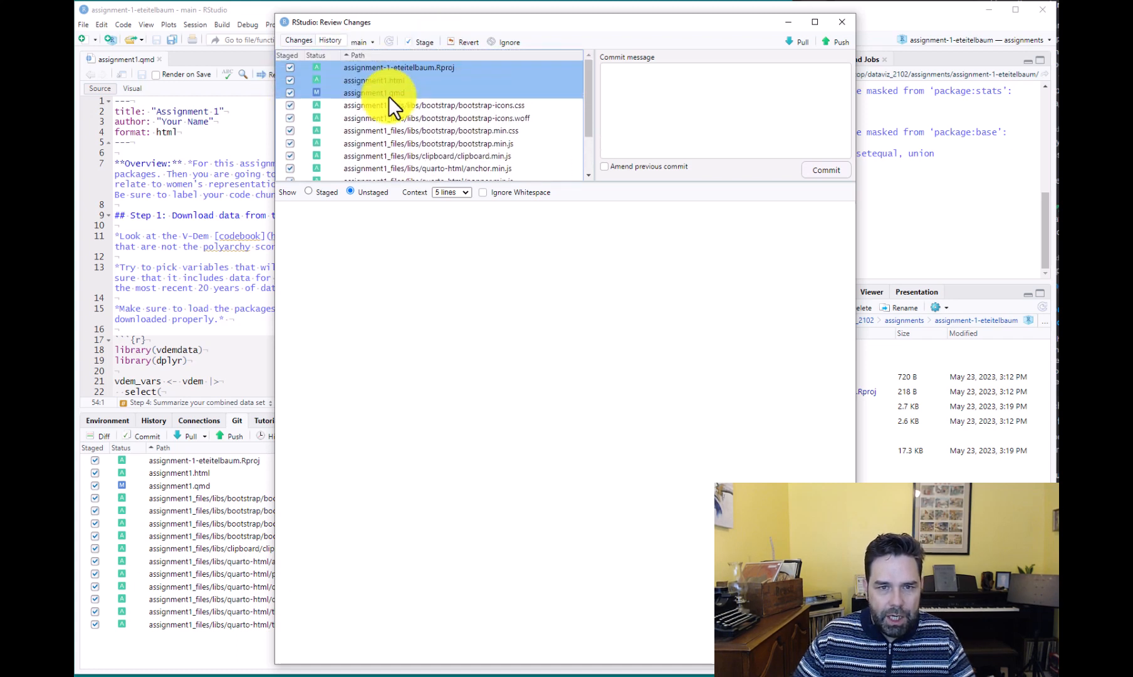
# Commit the staged files with the message "initial commit, assignment 1" and dismiss the commit output.
pyautogui.click(661, 74)
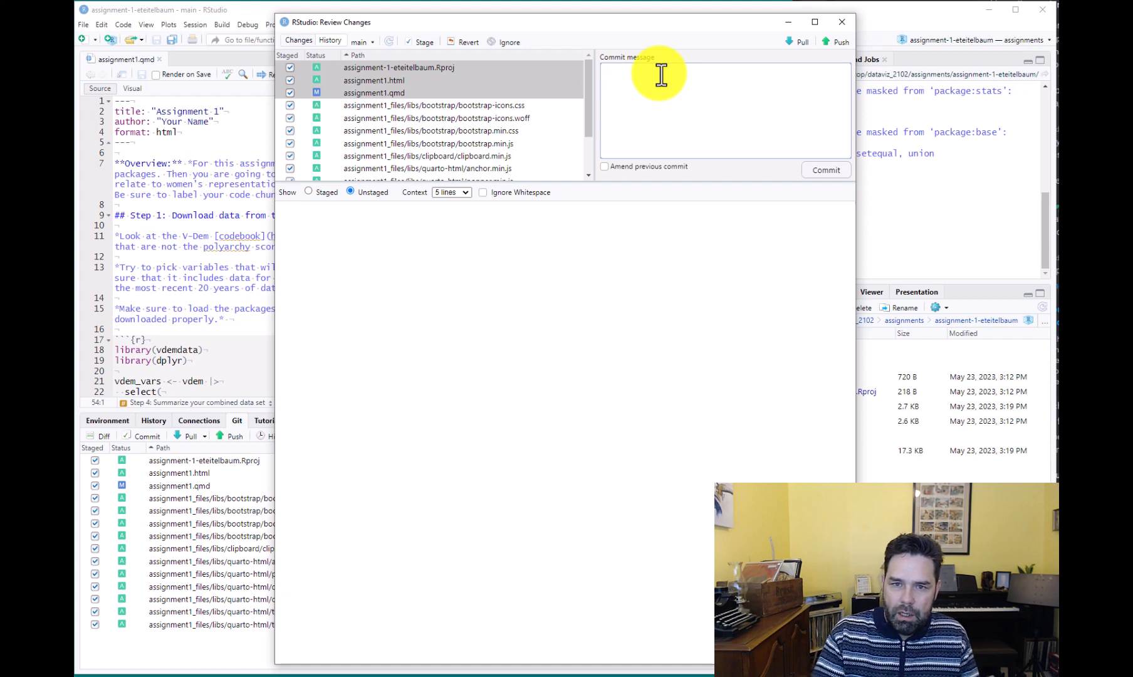
pyautogui.write('First')
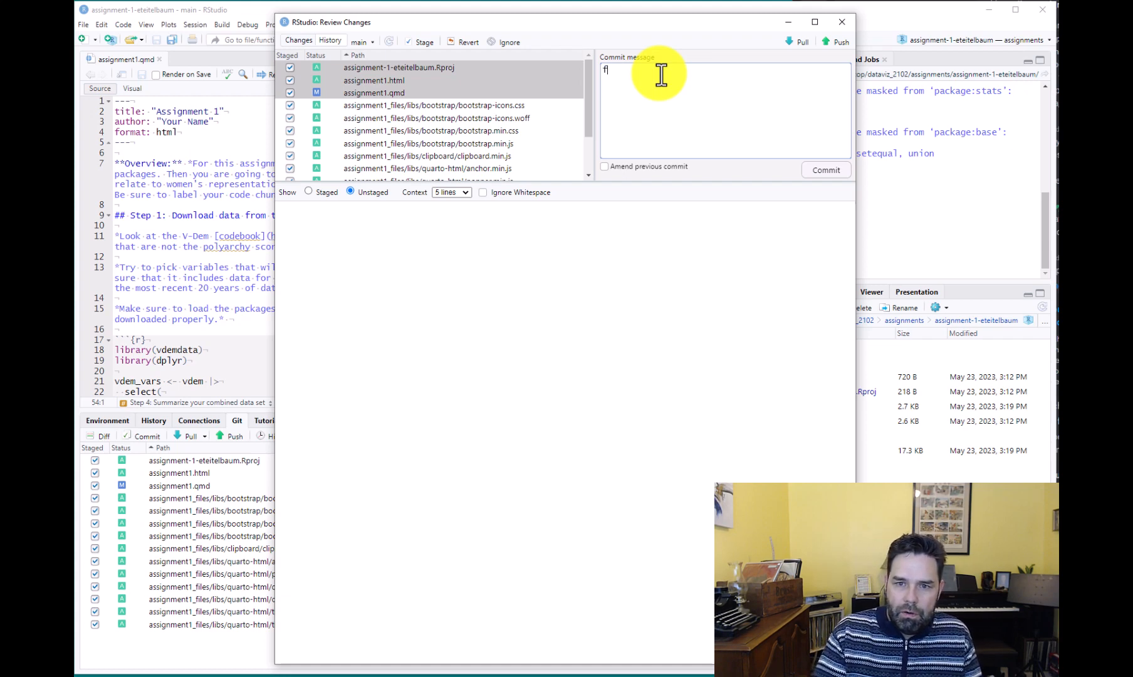
pyautogui.press('BackSpace')
pyautogui.press('BackSpace')
pyautogui.press('BackSpace')
pyautogui.press('BackSpace')
pyautogui.press('BackSpace')
pyautogui.write('initi')
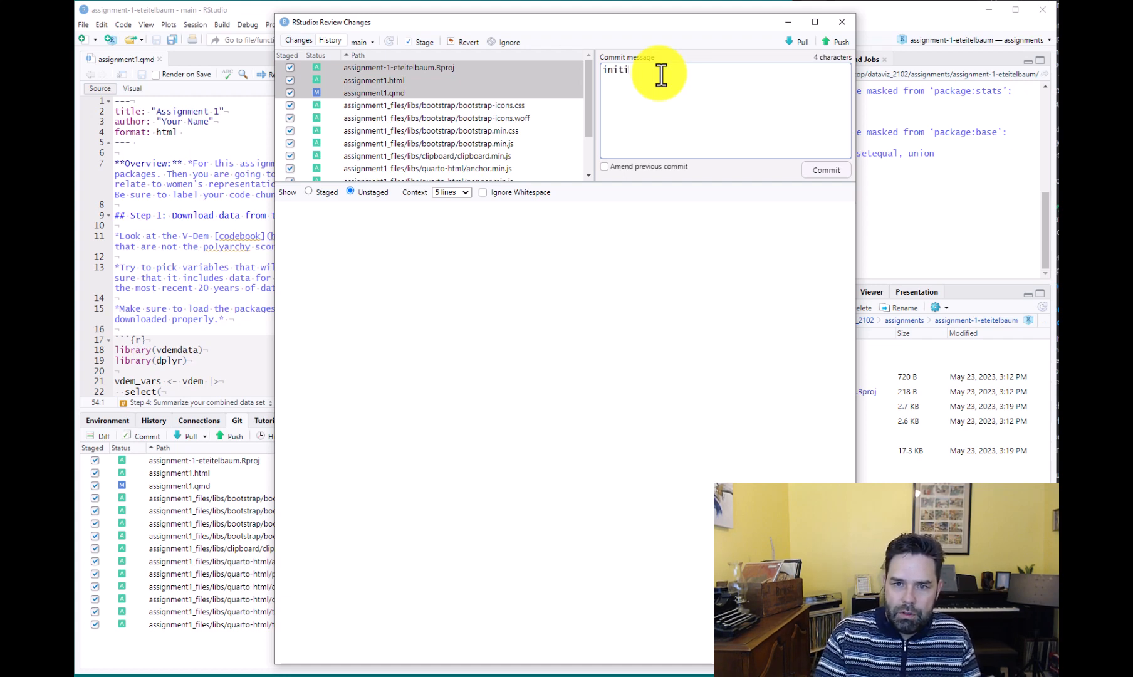
pyautogui.write('al commit, assignment 1')
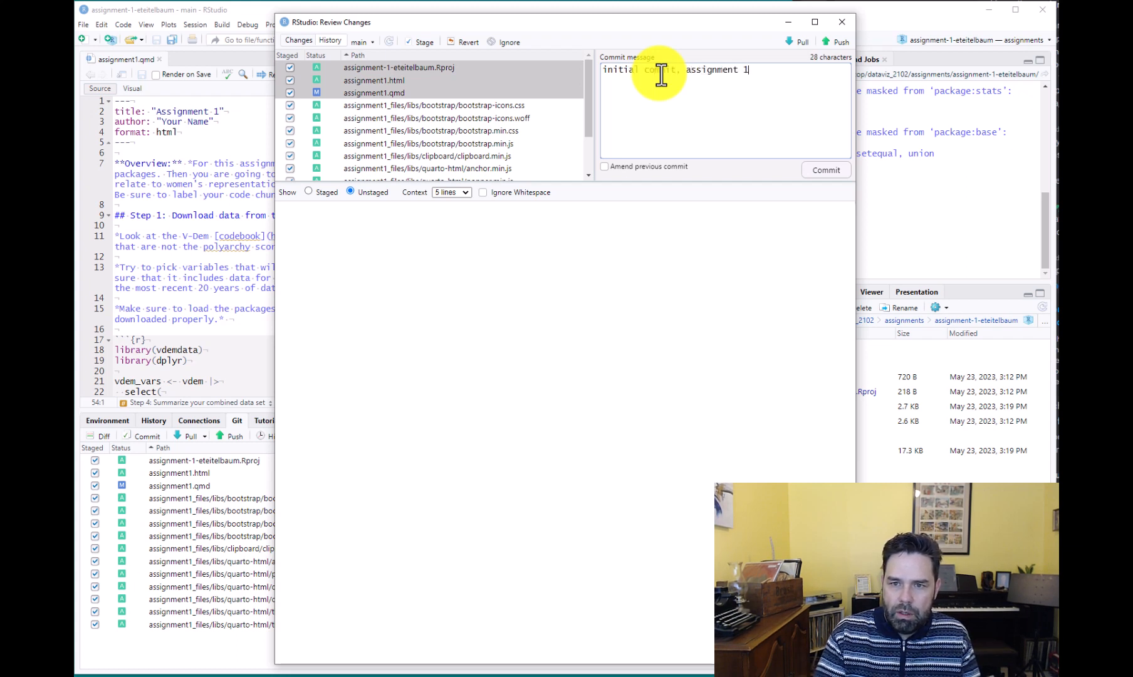
pyautogui.click(826, 172)
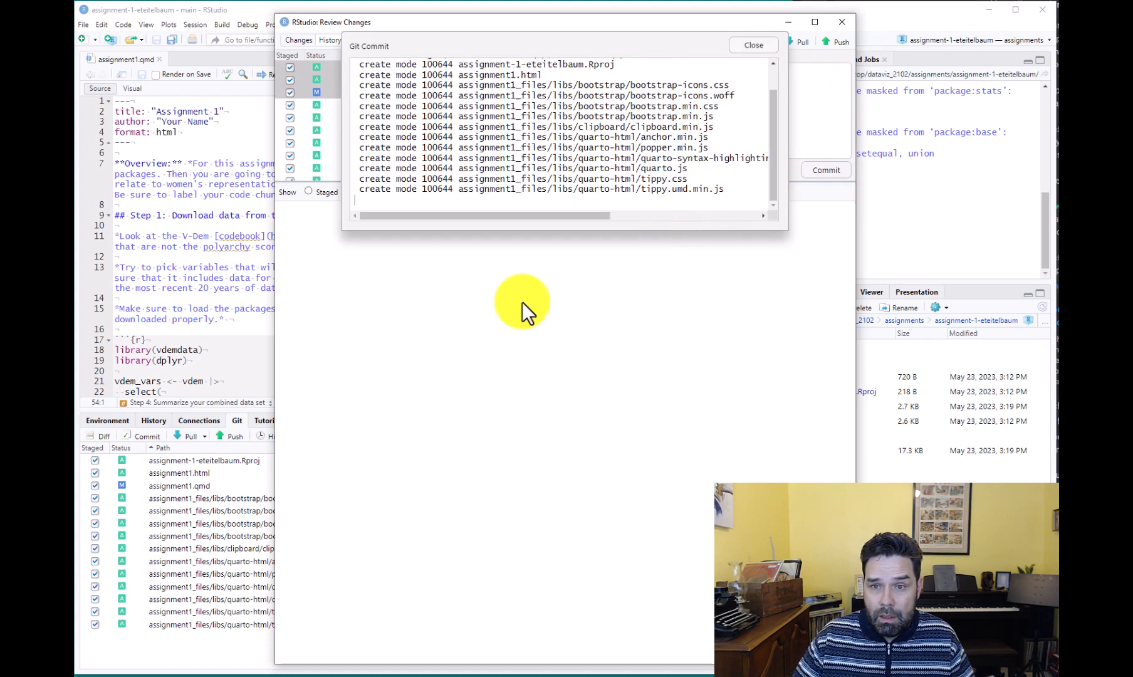
pyautogui.click(749, 46)
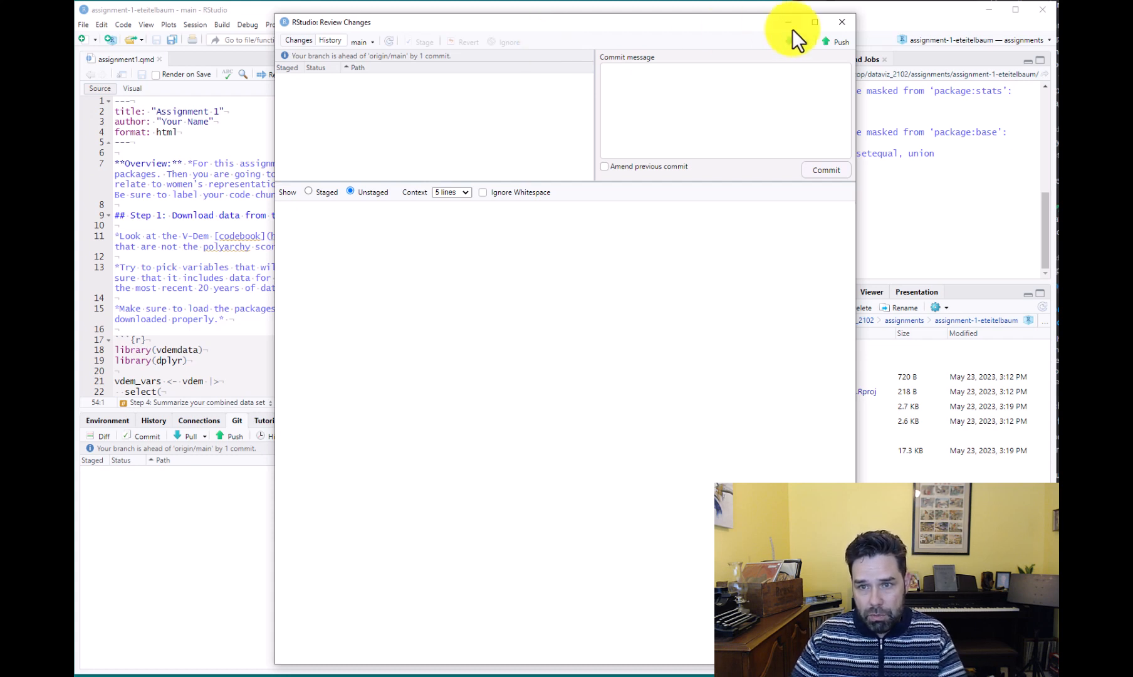
# Push the commit to the GitHub repository and close the review window.
pyautogui.click(835, 42)
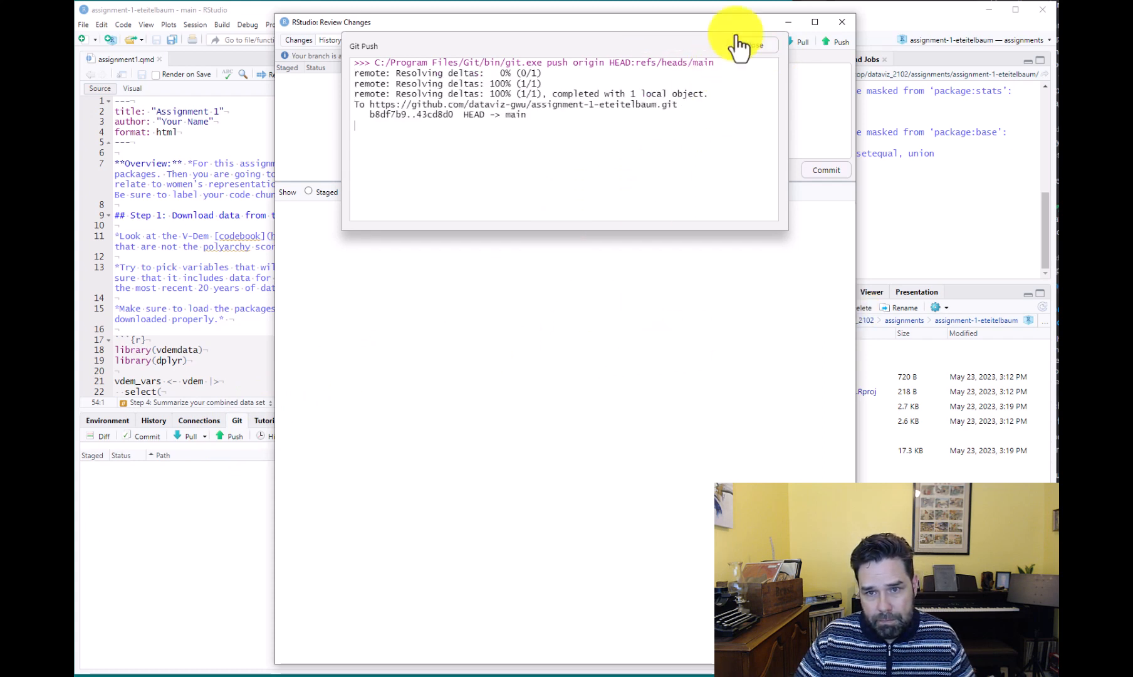
pyautogui.click(748, 44)
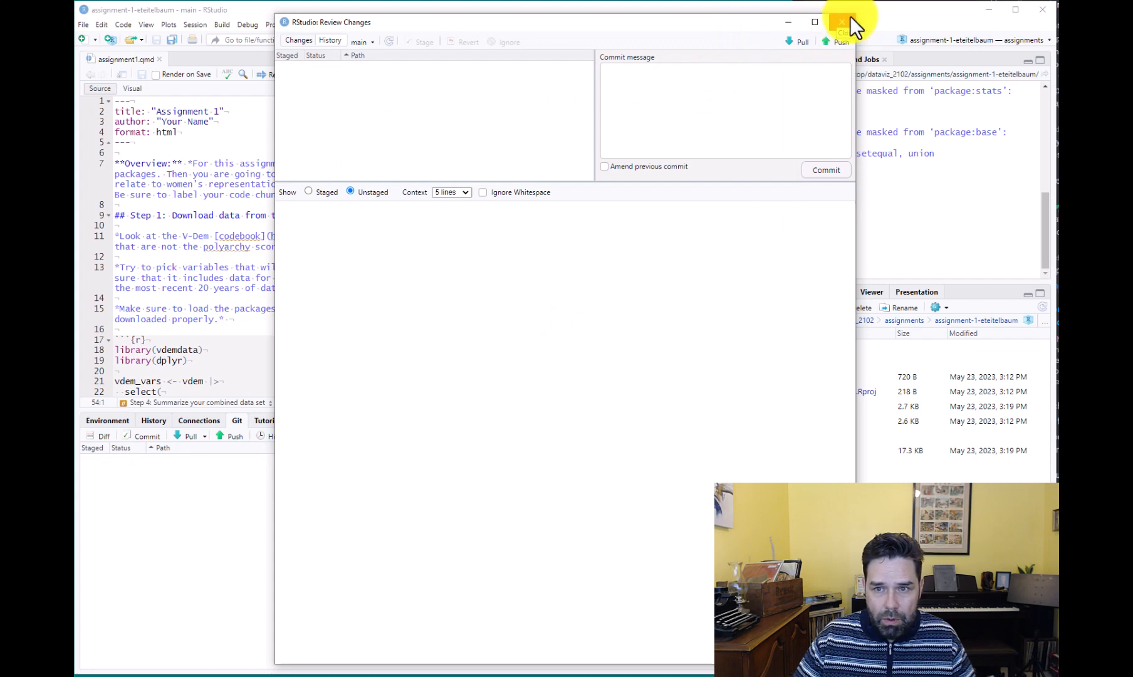
pyautogui.click(850, 17)
# Switch to the browser, reload the personal assignment-1 repository page to check the pushed files, and return to RStudio.
pyautogui.hotkey('alt', 'Tab')
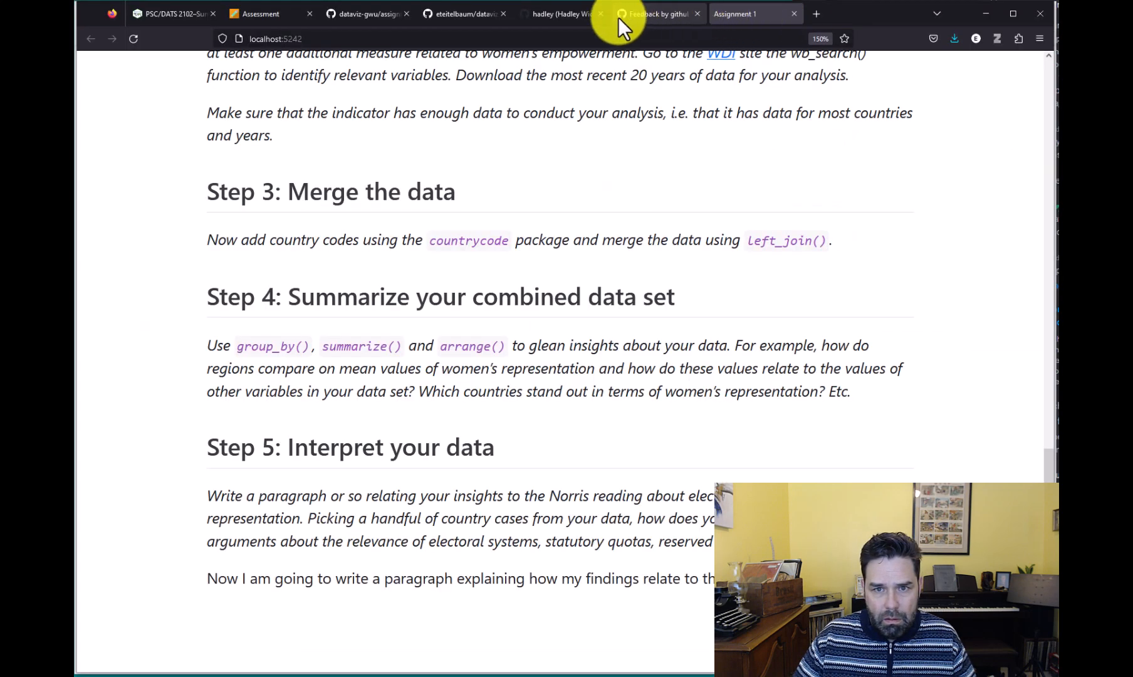
pyautogui.click(478, 10)
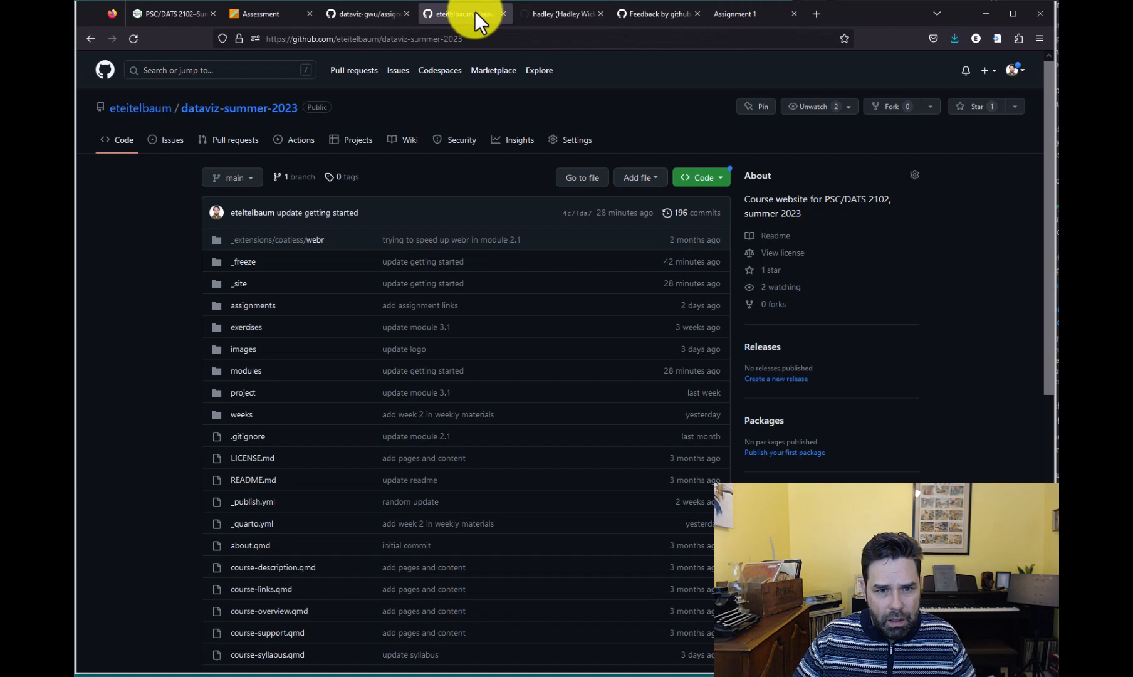
pyautogui.click(419, 11)
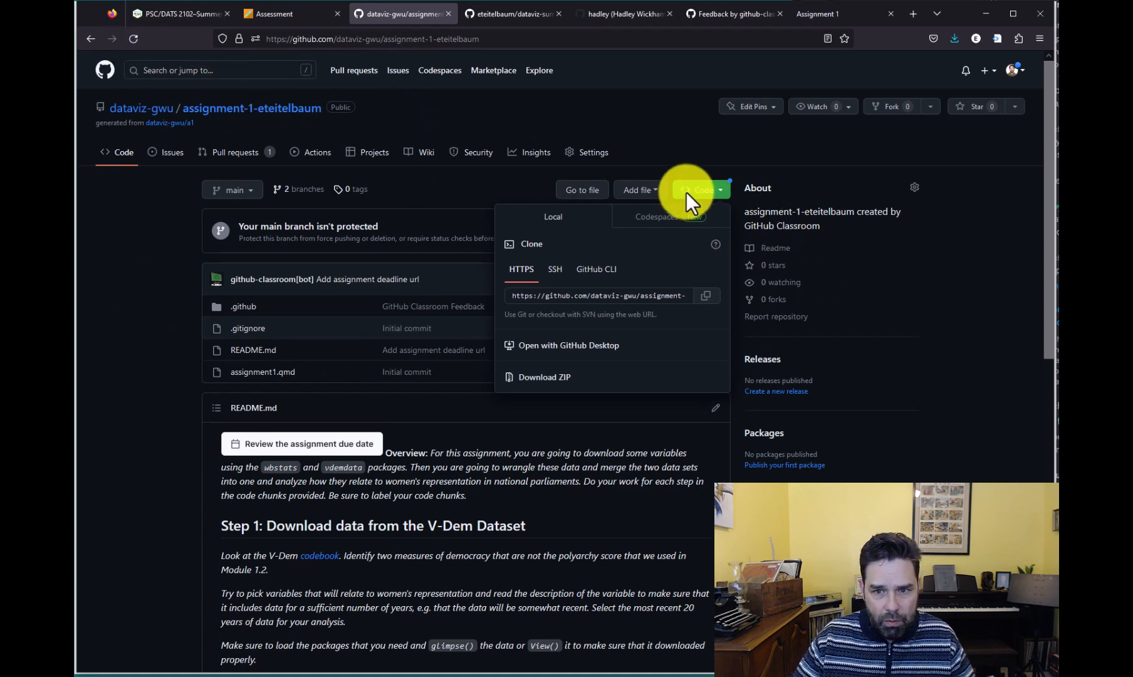
pyautogui.click(130, 37)
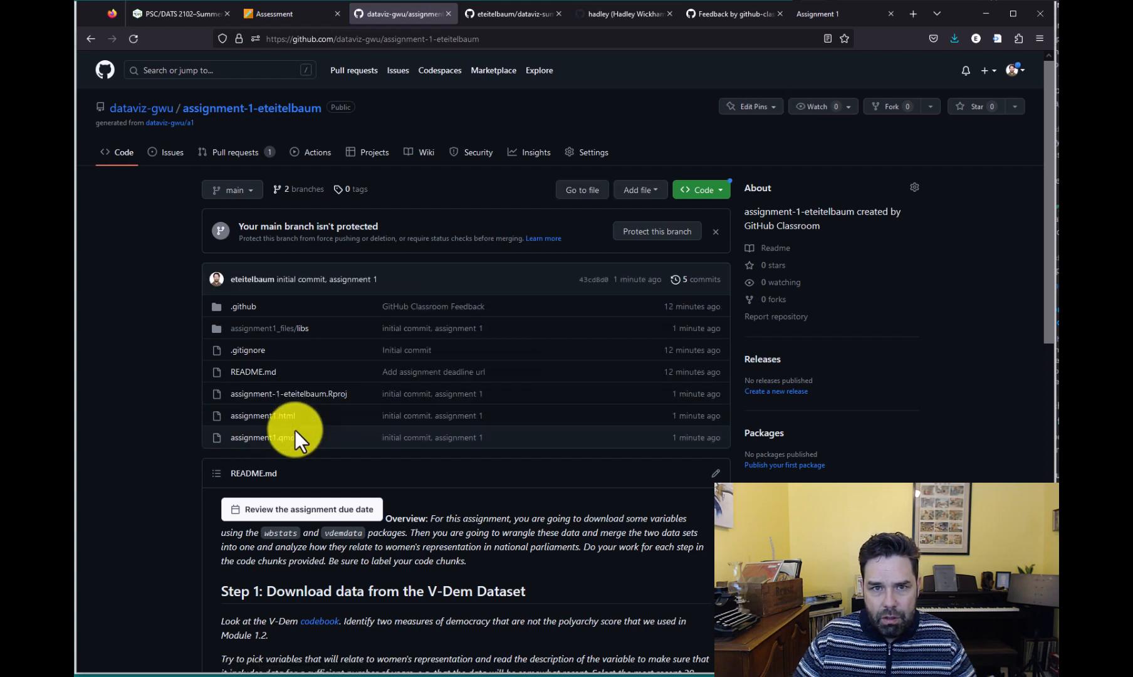
pyautogui.click(988, 13)
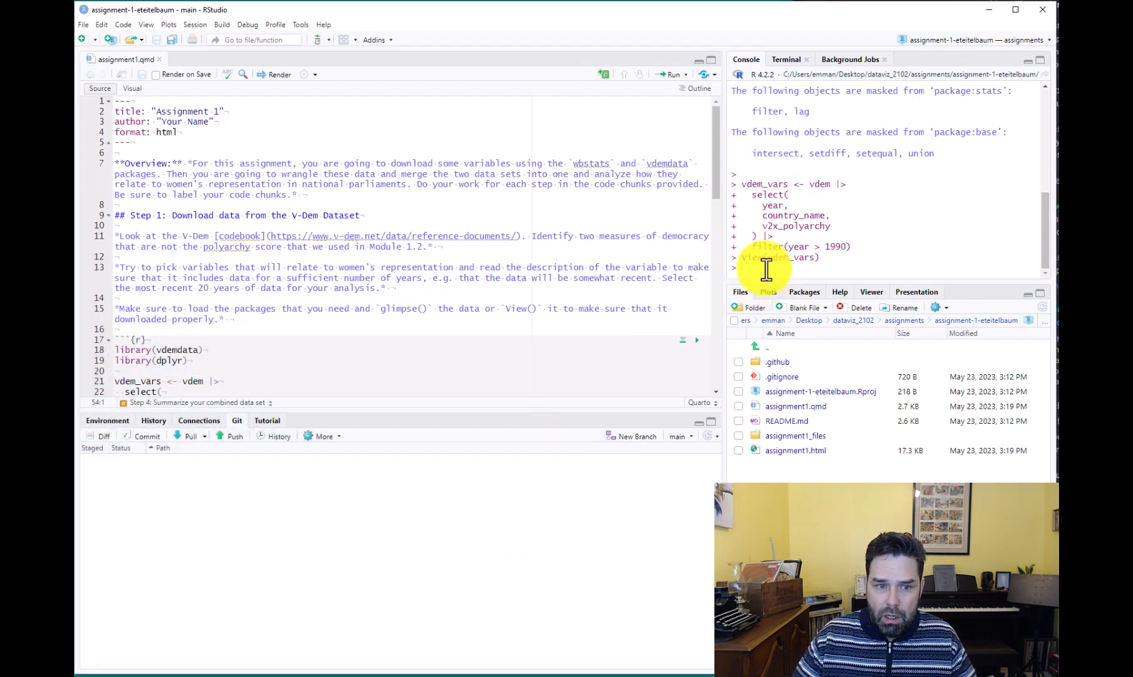
# Append "But professor T, I really didn't understand step 3. Geez that was hard." at the end of Step 5, save, and render the document.
pyautogui.scroll(-10, 405, 308)
pyautogui.scroll(-2, 429, 314)
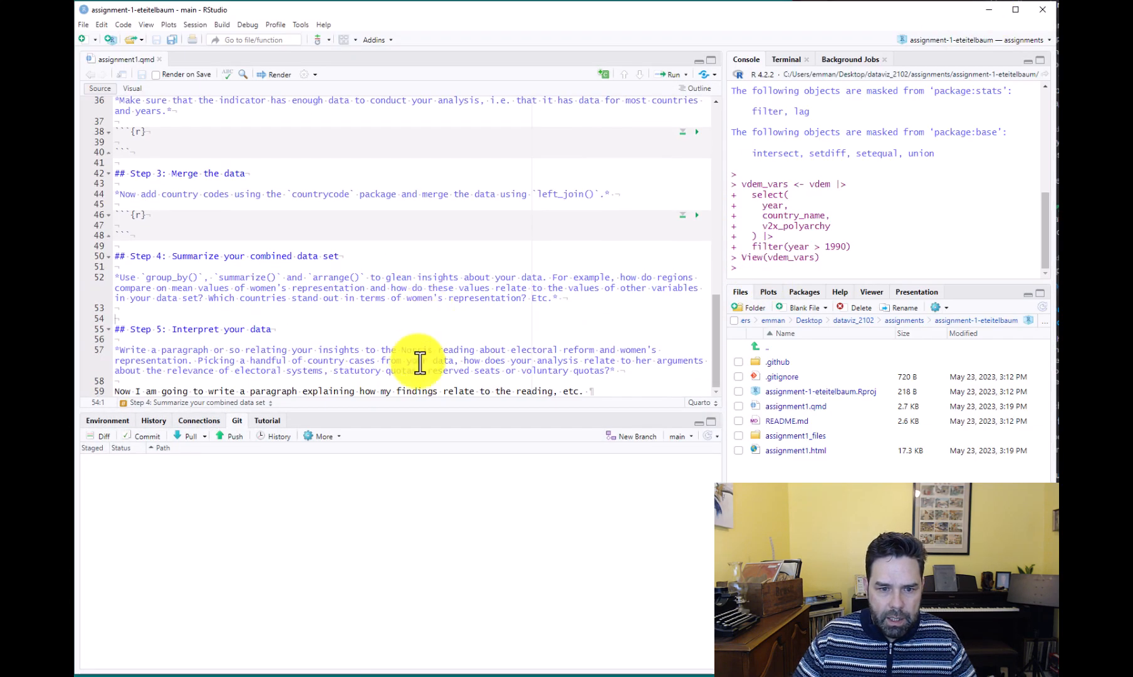
pyautogui.click(633, 393)
pyautogui.press('Return')
pyautogui.press('Return')
pyautogui.write('But professor')
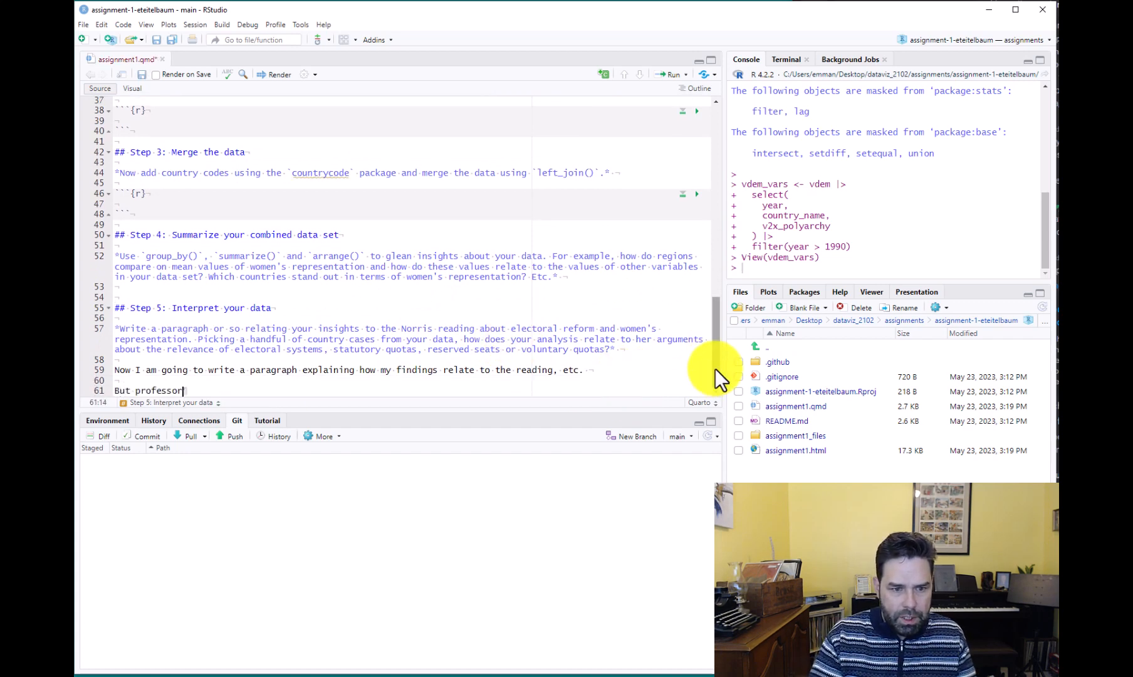
pyautogui.write(' T, I really')
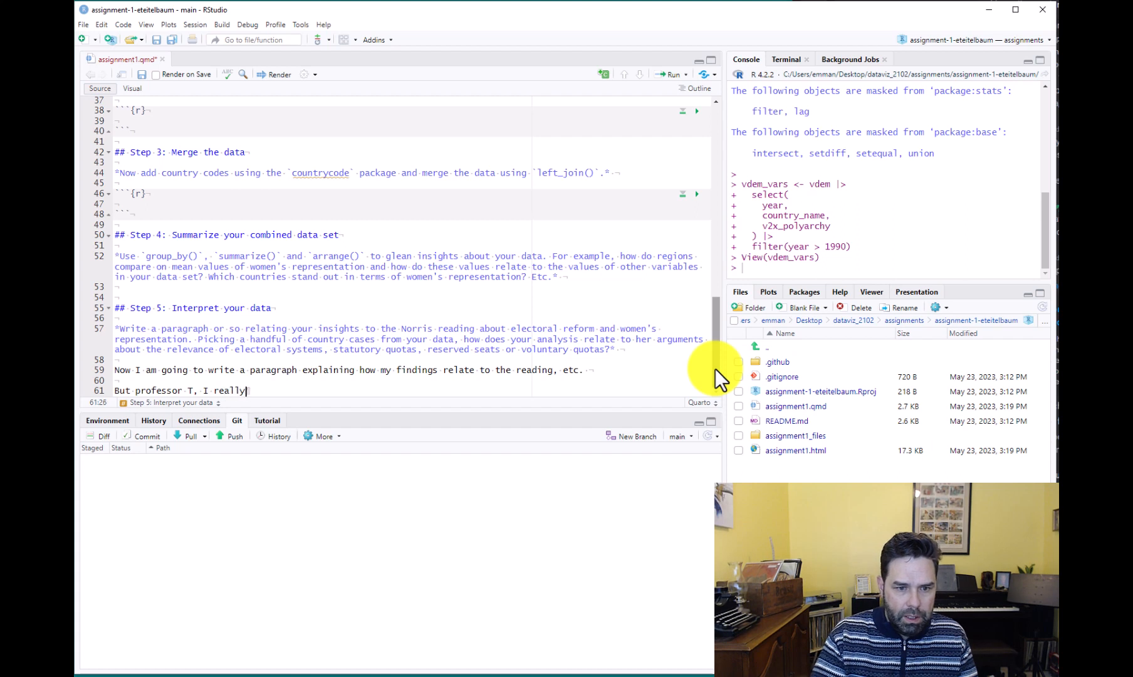
pyautogui.write(" didn't unders")
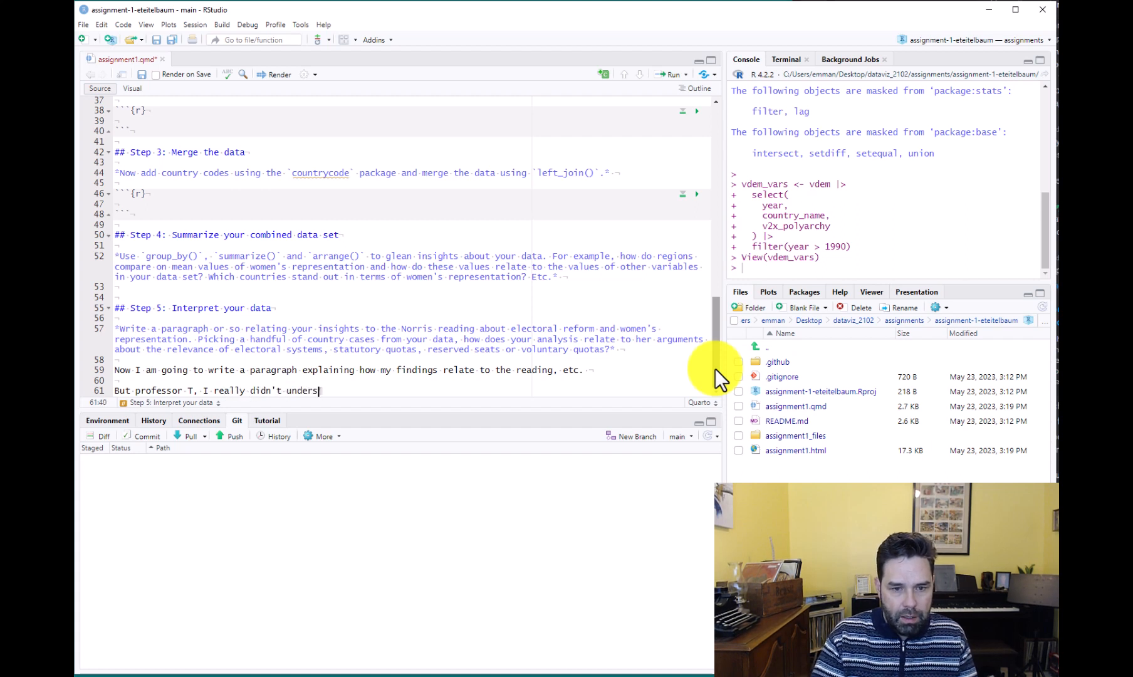
pyautogui.write('tand Part')
pyautogui.press('BackSpace')
pyautogui.press('BackSpace')
pyautogui.press('BackSpace')
pyautogui.press('BackSpace')
pyautogui.press('BackSpace')
pyautogui.write('step ')
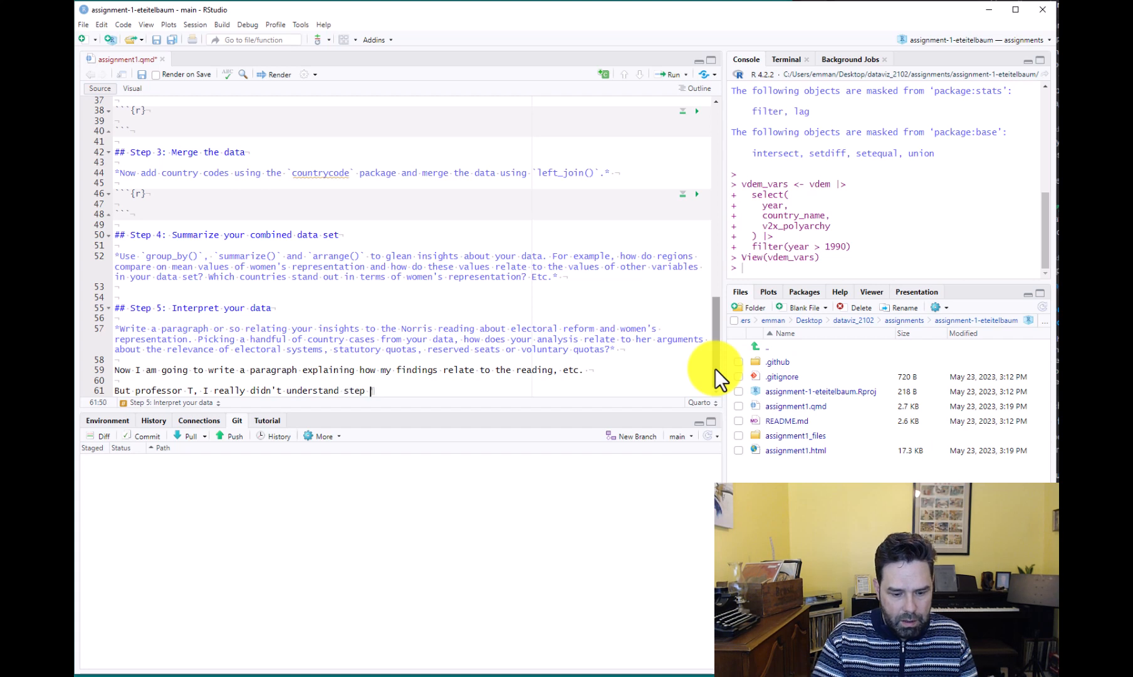
pyautogui.write('3. Geez that was hard.')
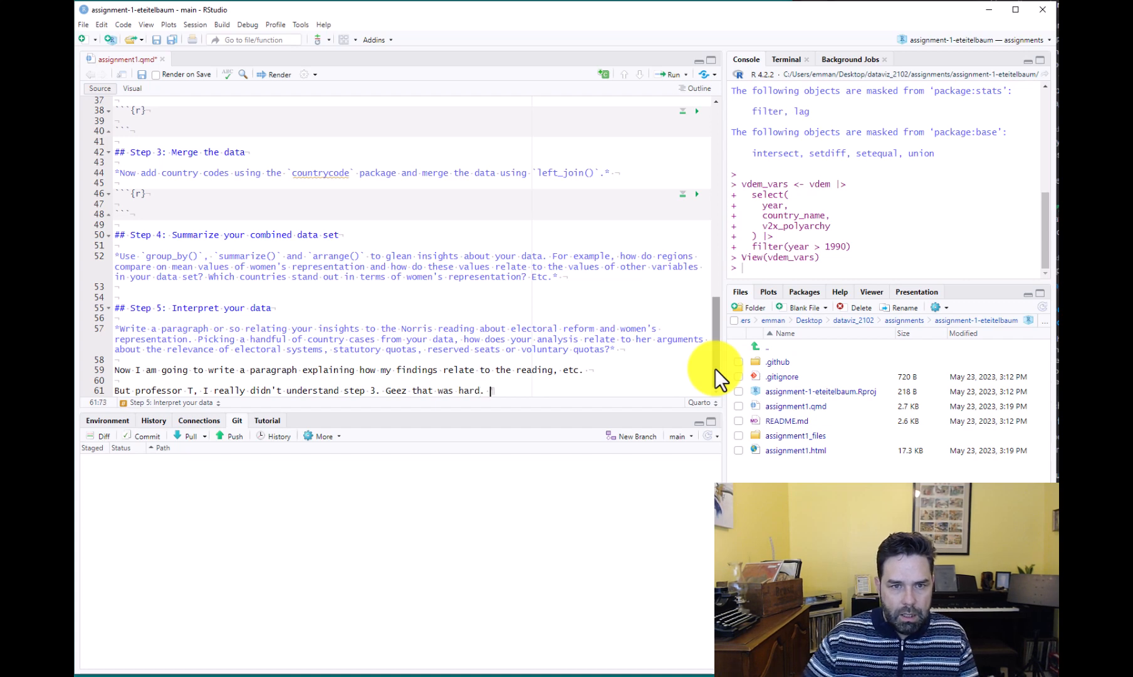
pyautogui.hotkey('ctrl', 's')
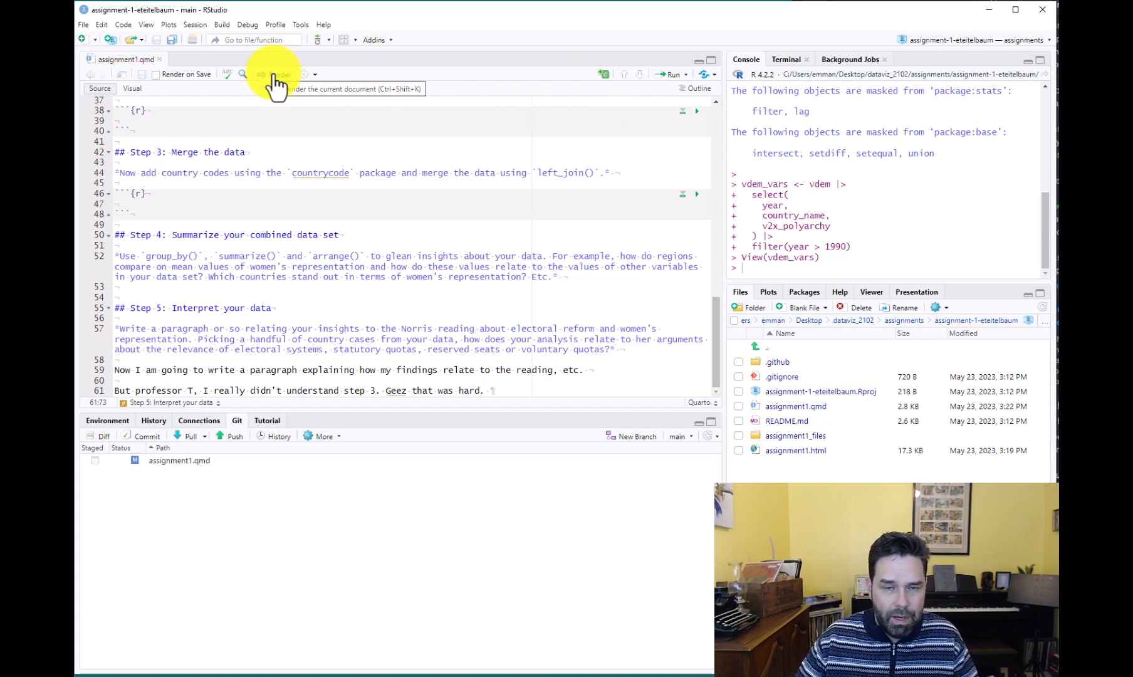
pyautogui.click(274, 75)
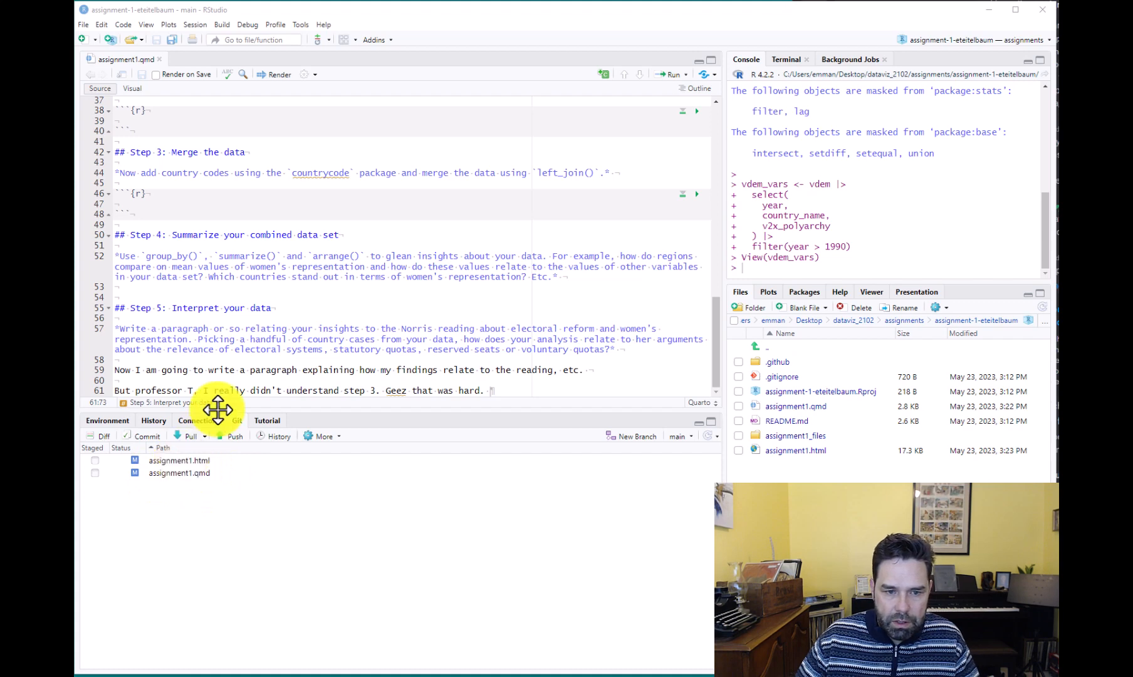
# Stage assignment1.html and assignment1.qmd and commit them with the message "note to Prof T added to step 5".
pyautogui.click(142, 437)
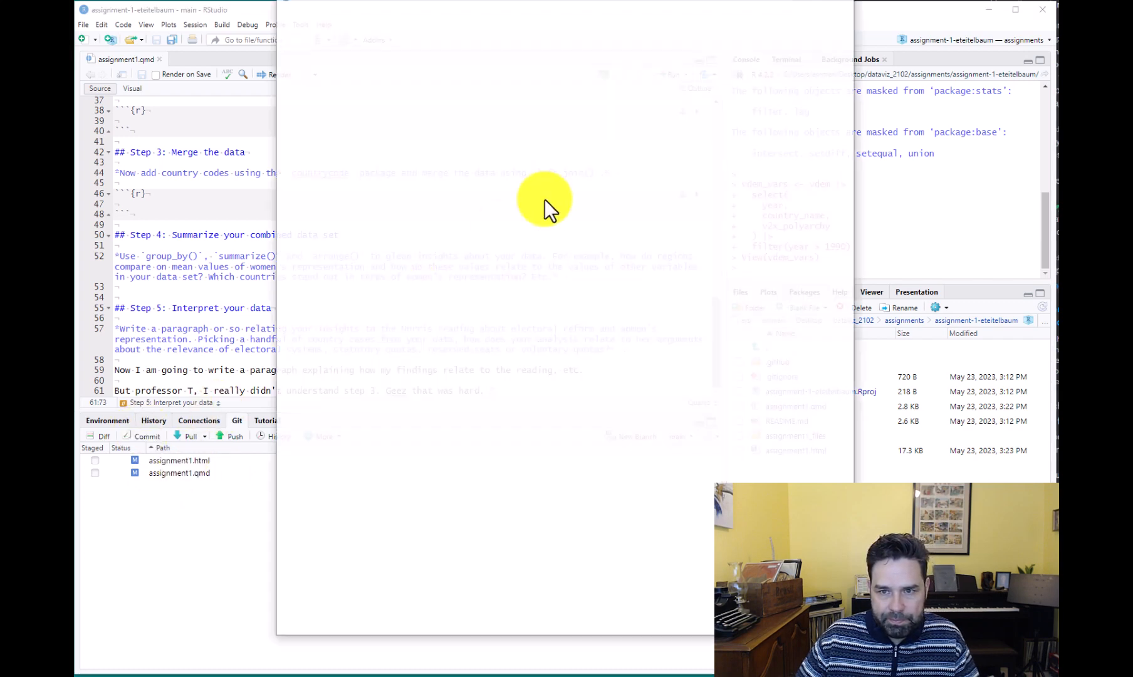
pyautogui.click(367, 65)
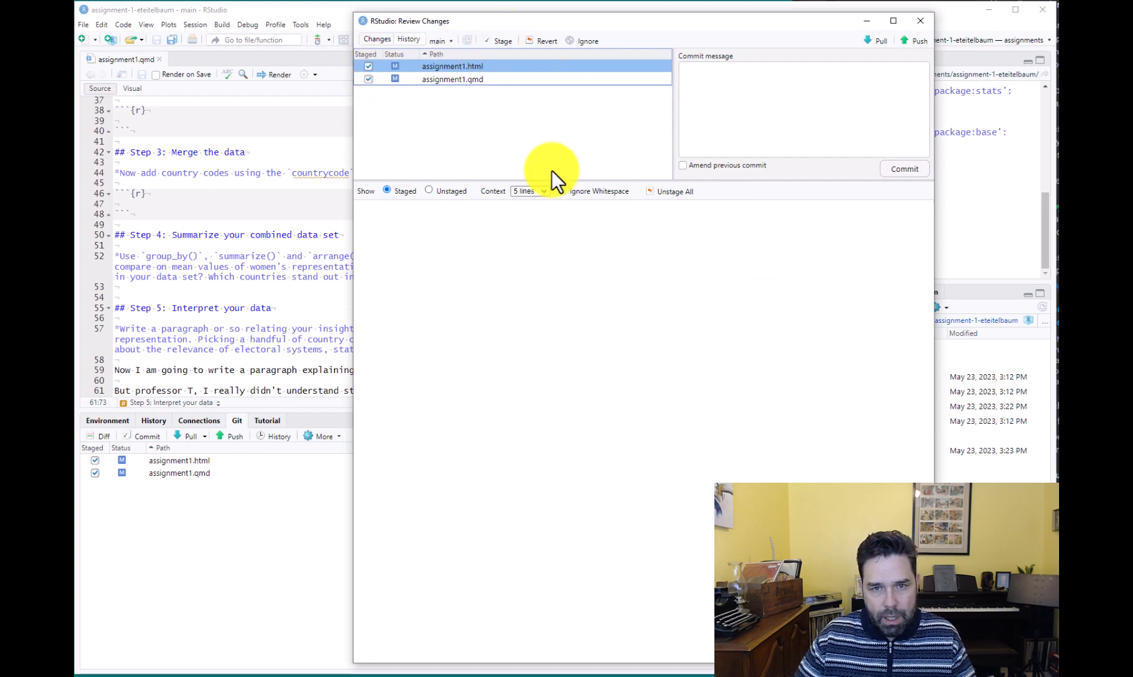
pyautogui.click(725, 86)
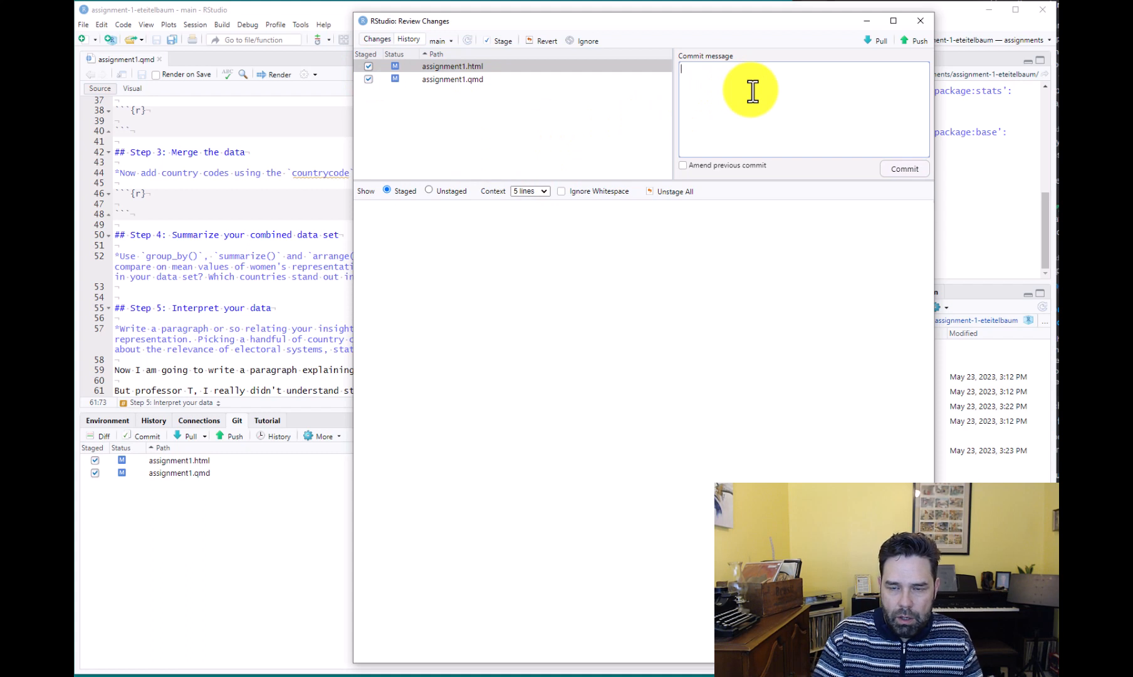
pyautogui.write('note to Prof T')
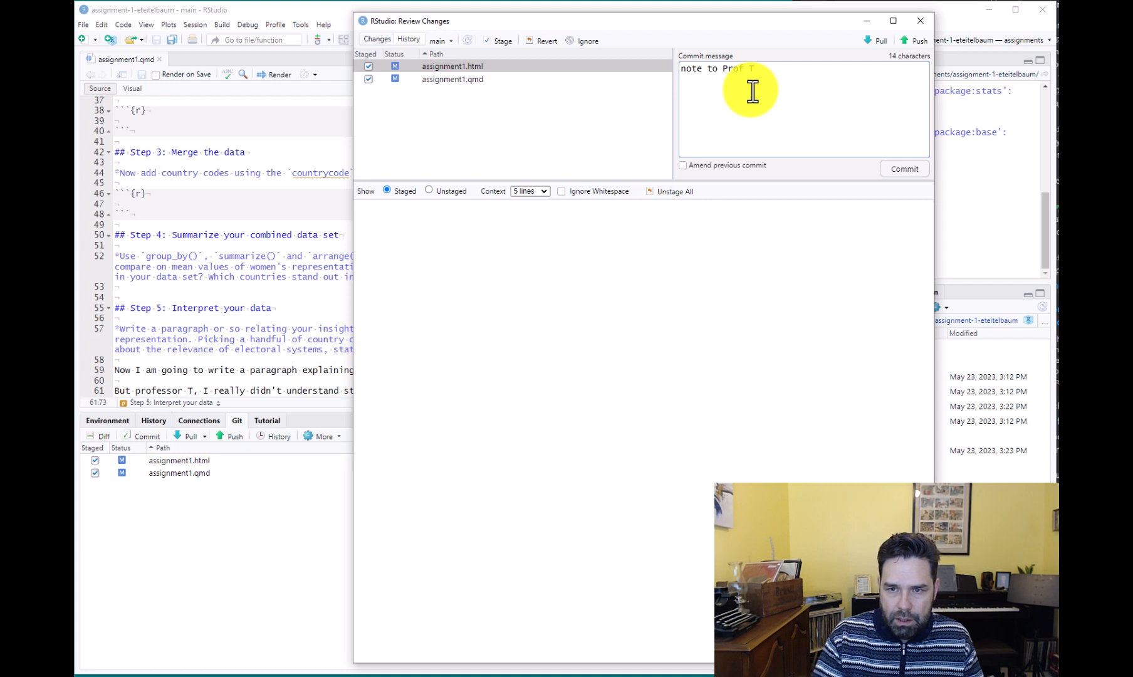
pyautogui.write(' a')
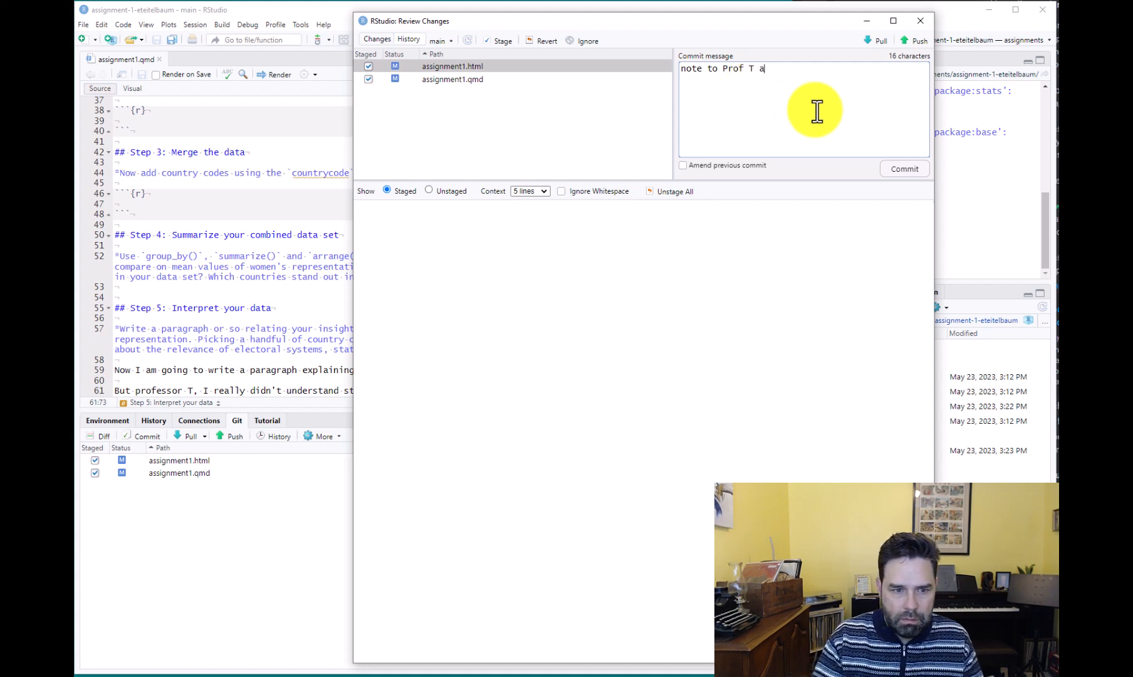
pyautogui.write('dded to step 4')
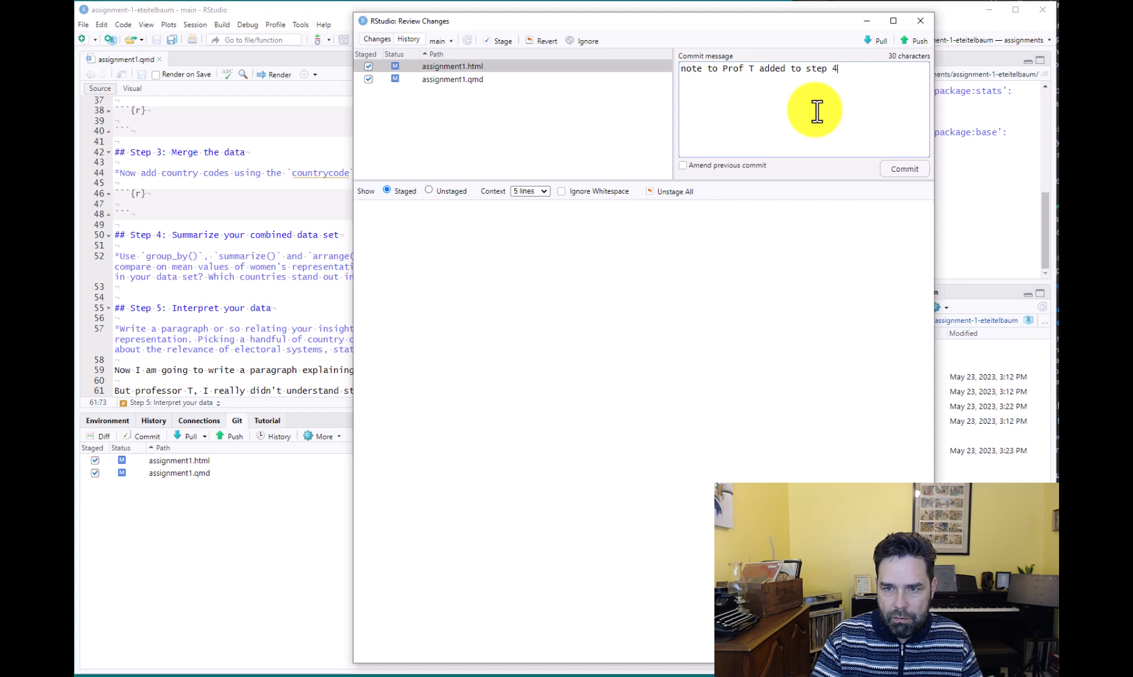
pyautogui.press('BackSpace')
pyautogui.write('5')
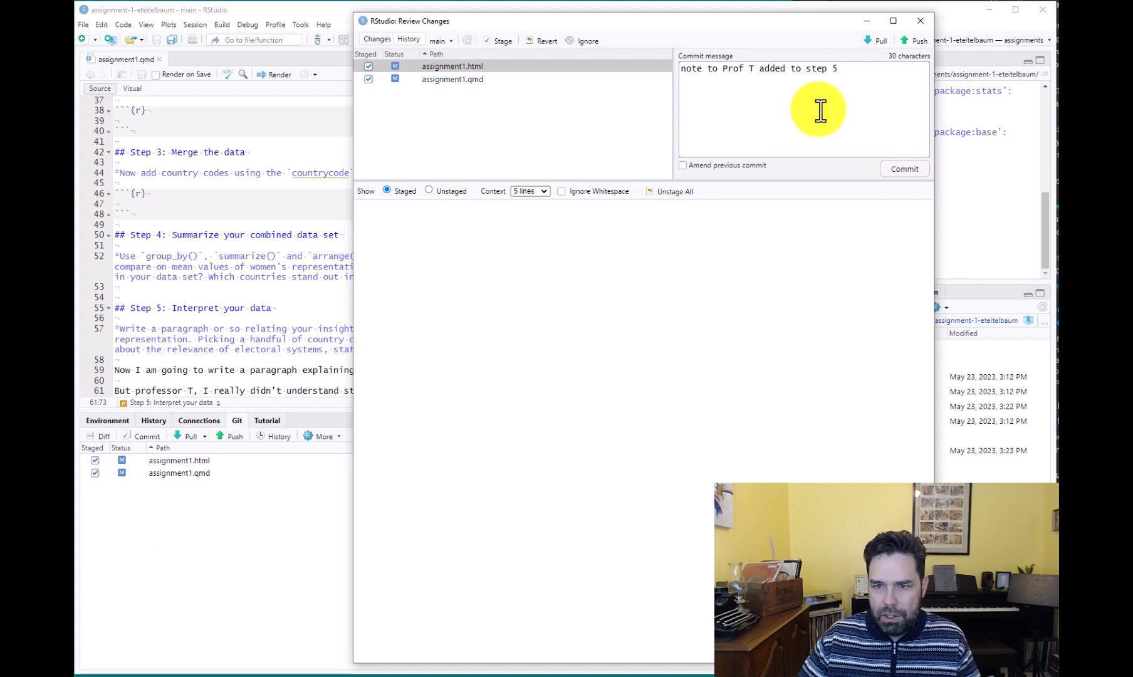
pyautogui.click(900, 170)
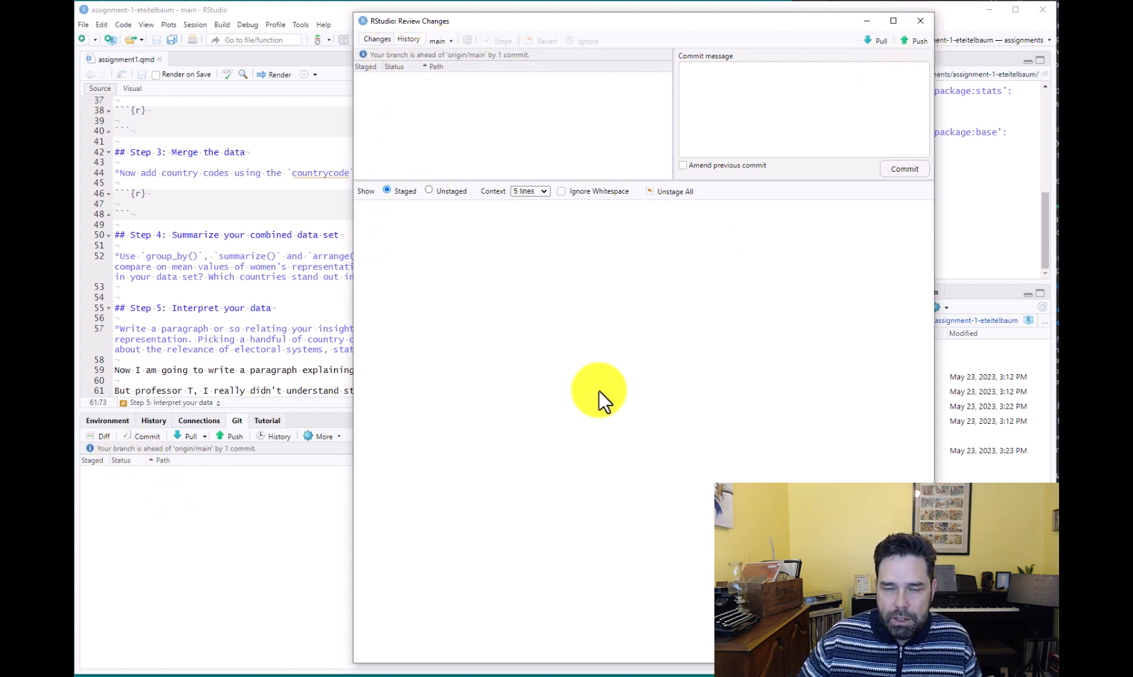
# Push the new commit to GitHub and close the push output and the review window.
pyautogui.click(835, 44)
pyautogui.click(920, 20)
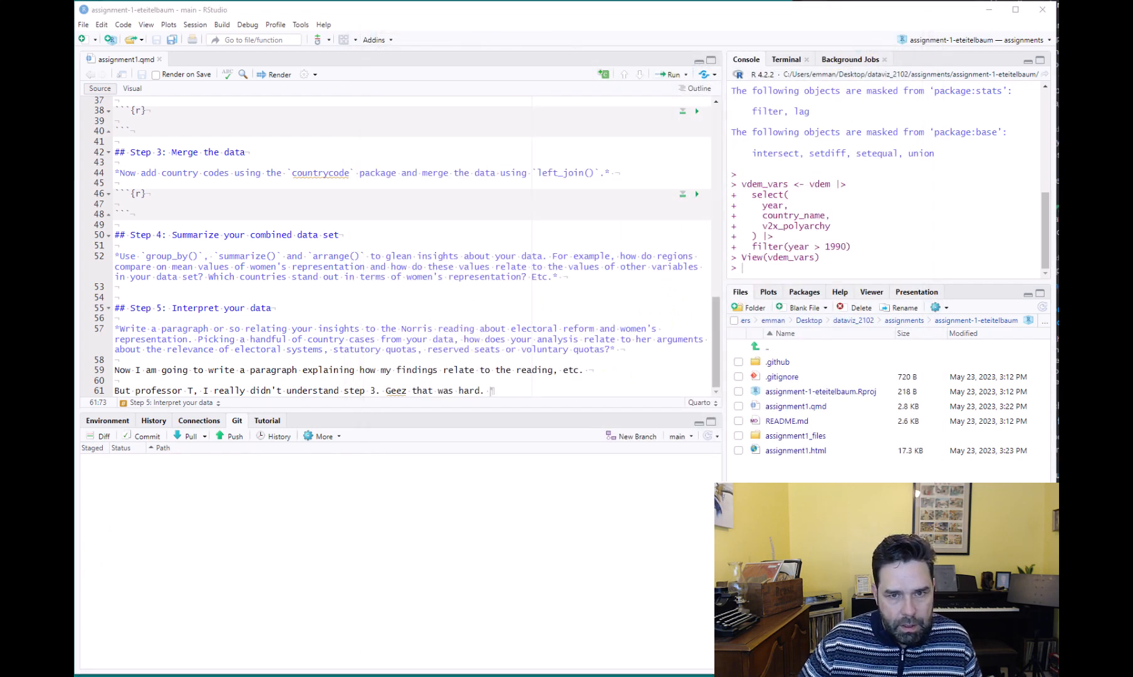
# Switch to the browser, reload the assignment repository page, and check its latest commit and file list.
pyautogui.hotkey('alt', 'Tab')
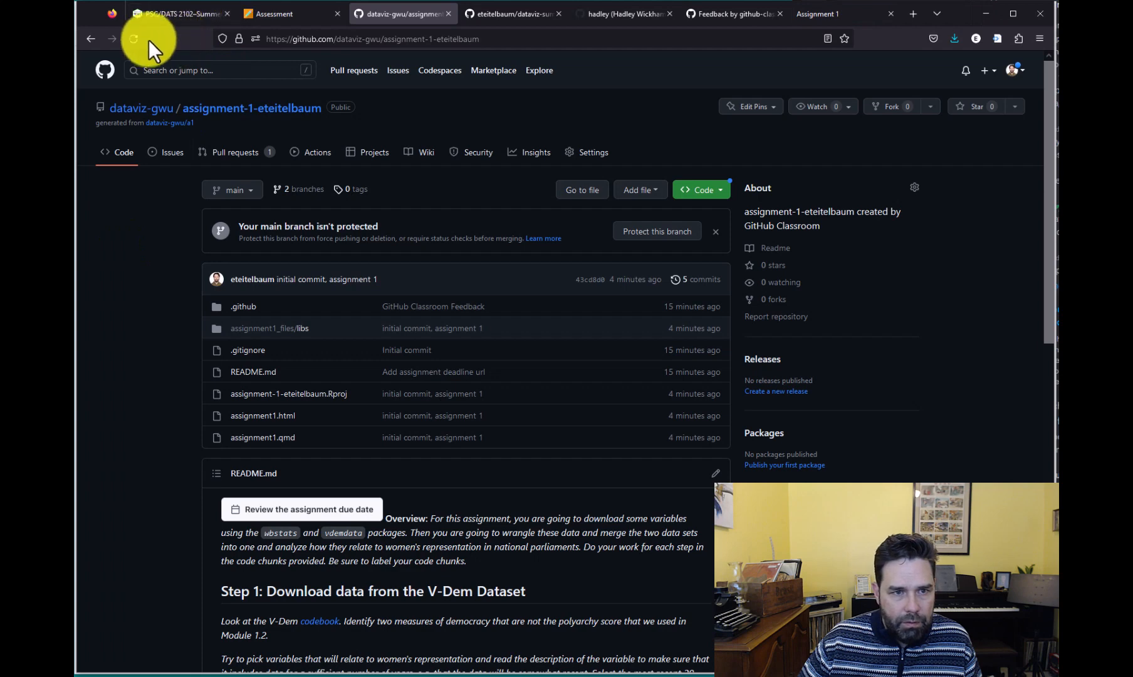
pyautogui.click(132, 40)
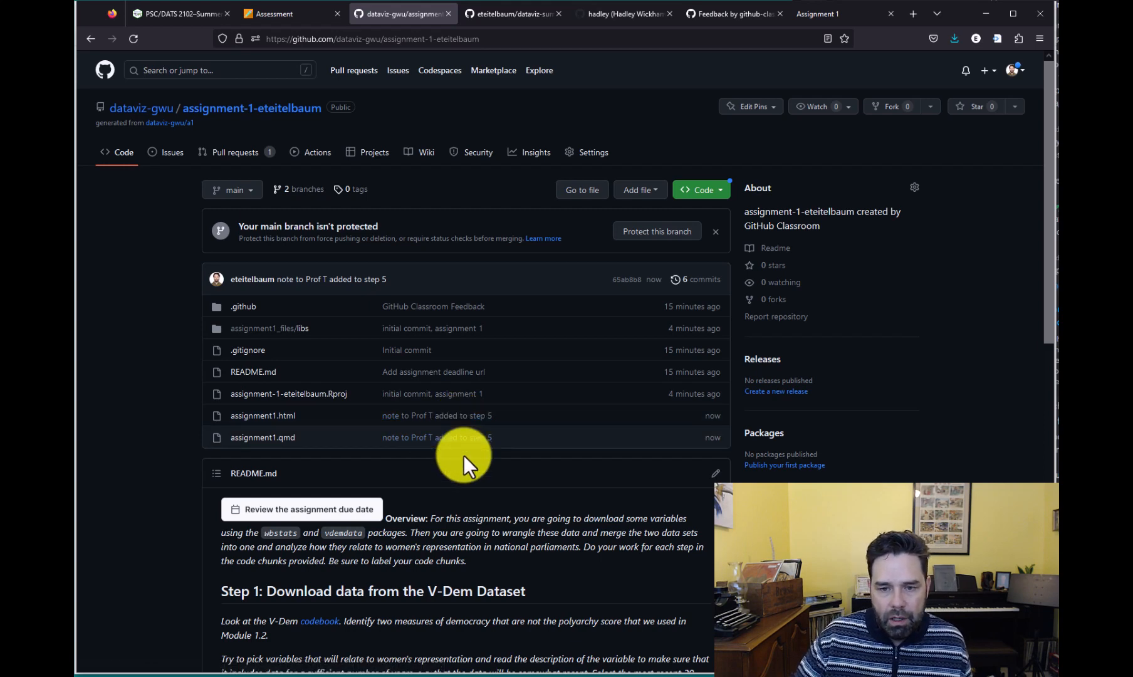
pyautogui.scroll(-2, 463, 333)
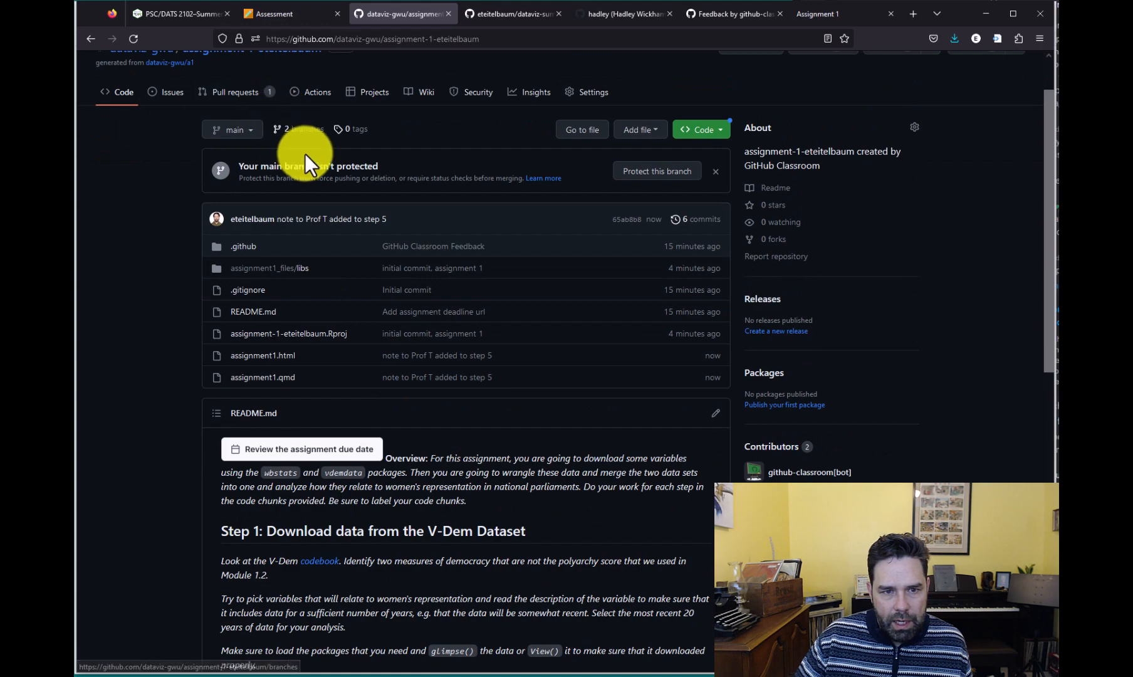
pyautogui.scroll(-5, 305, 153)
pyautogui.scroll(7, 305, 152)
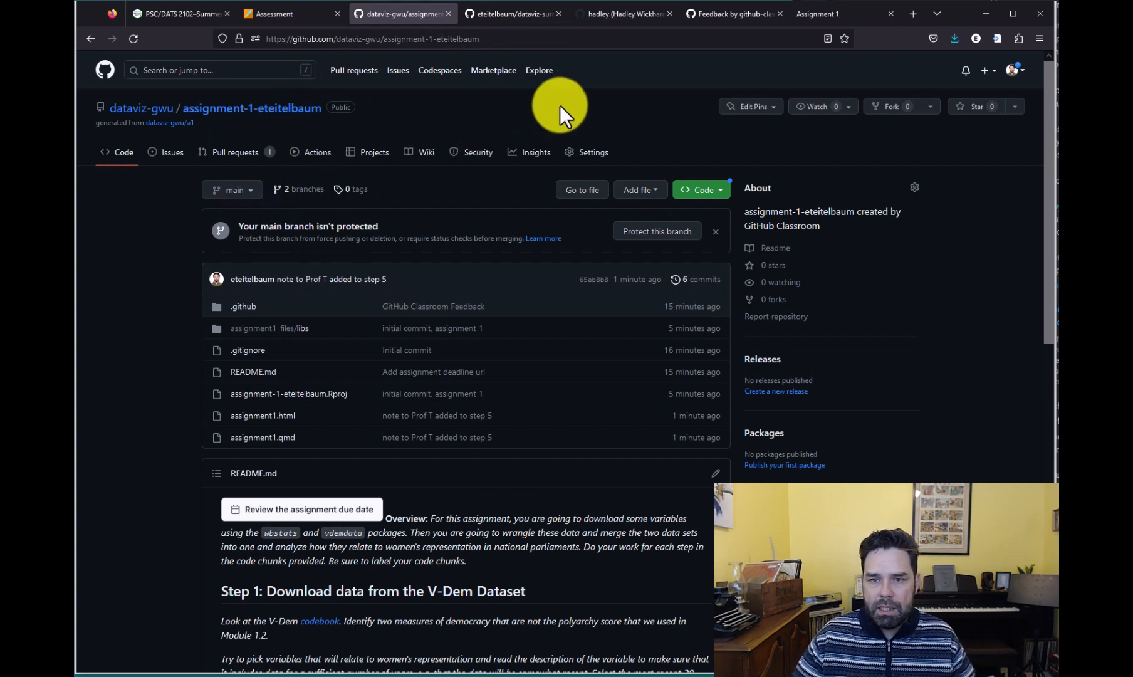
# Open the sample student's Feedback pull request and read through the instructor's review comments, suggested code change and replies.
pyautogui.click(742, 9)
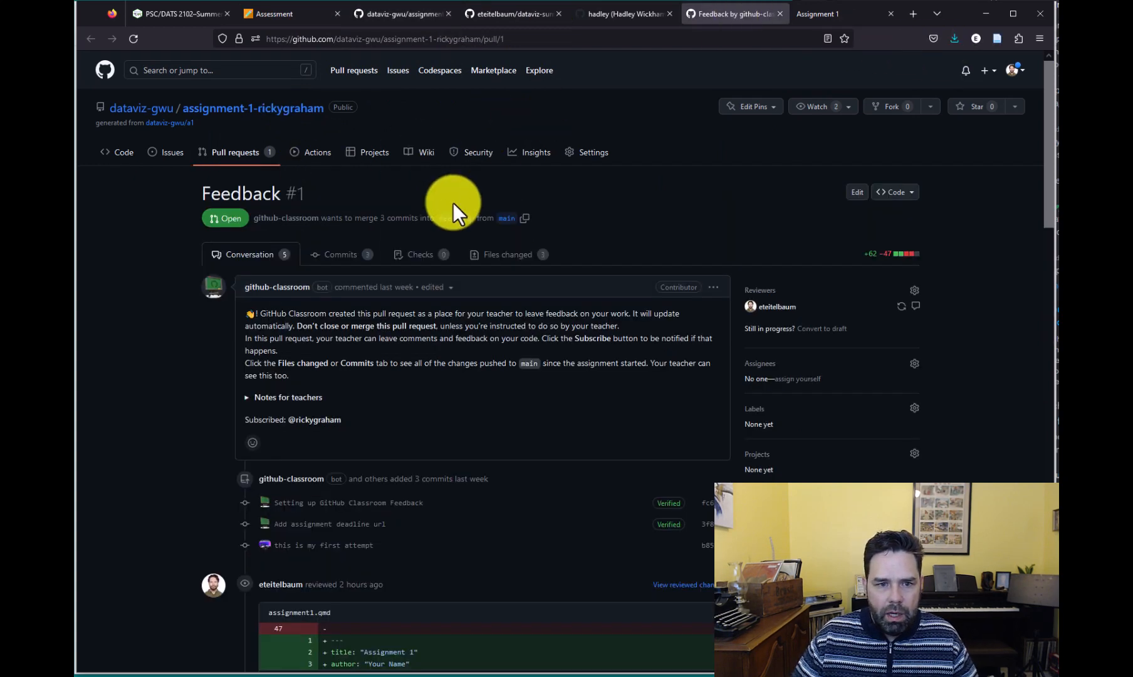
pyautogui.scroll(-3, 599, 257)
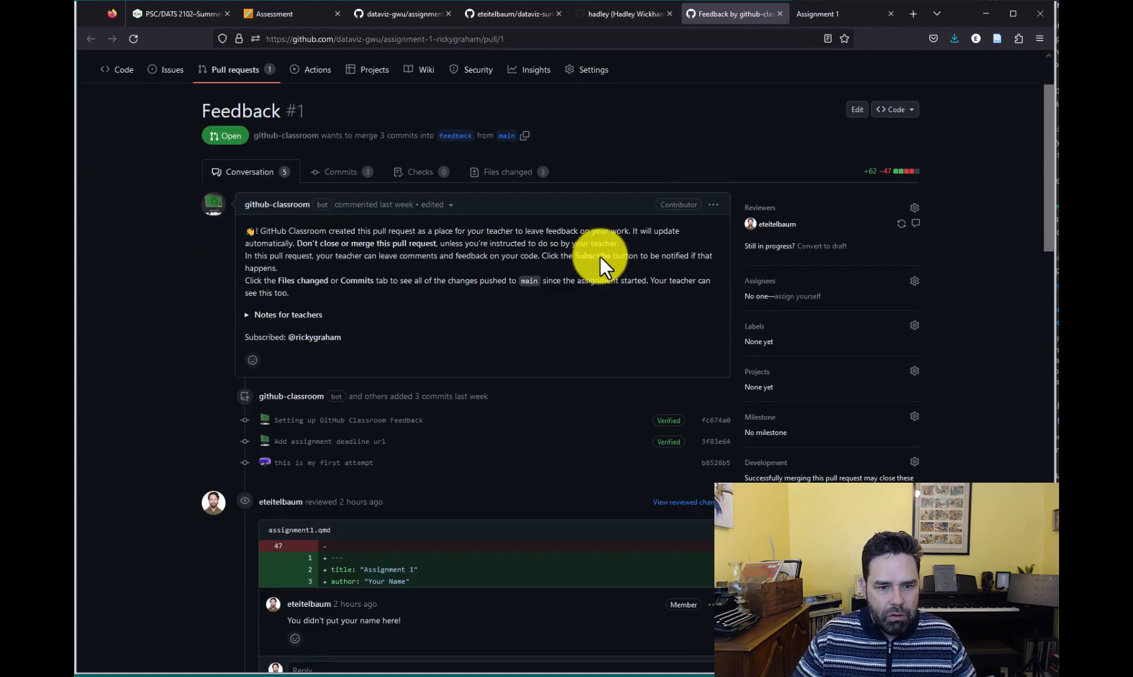
pyautogui.scroll(-1, 439, 533)
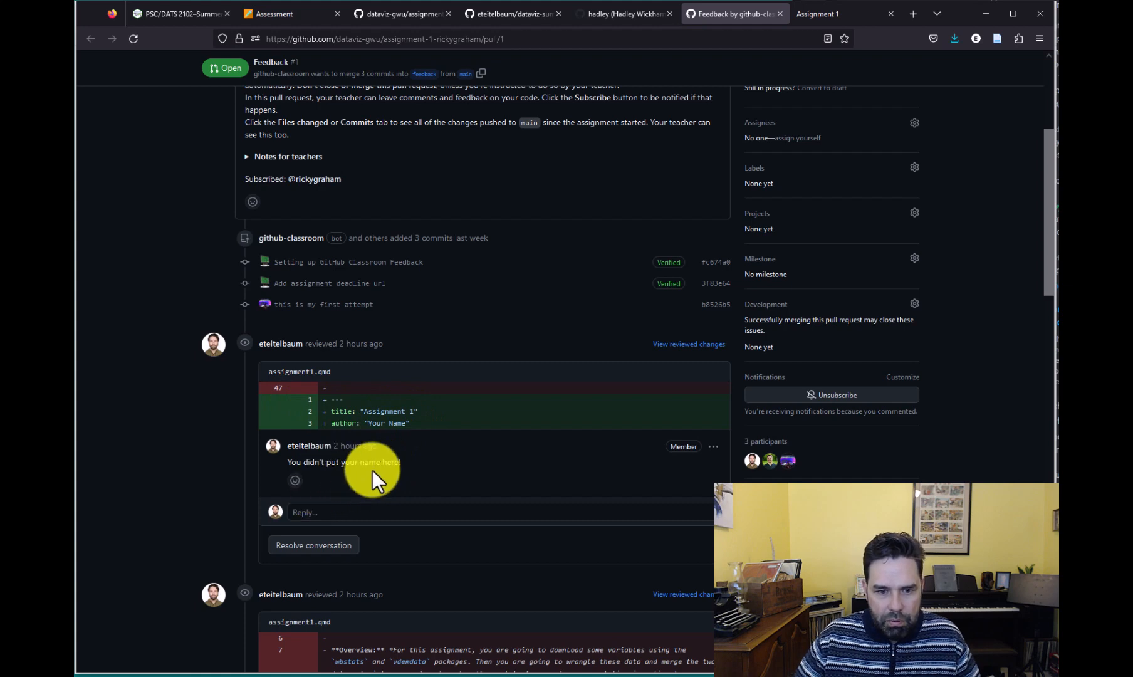
pyautogui.scroll(-9, 378, 430)
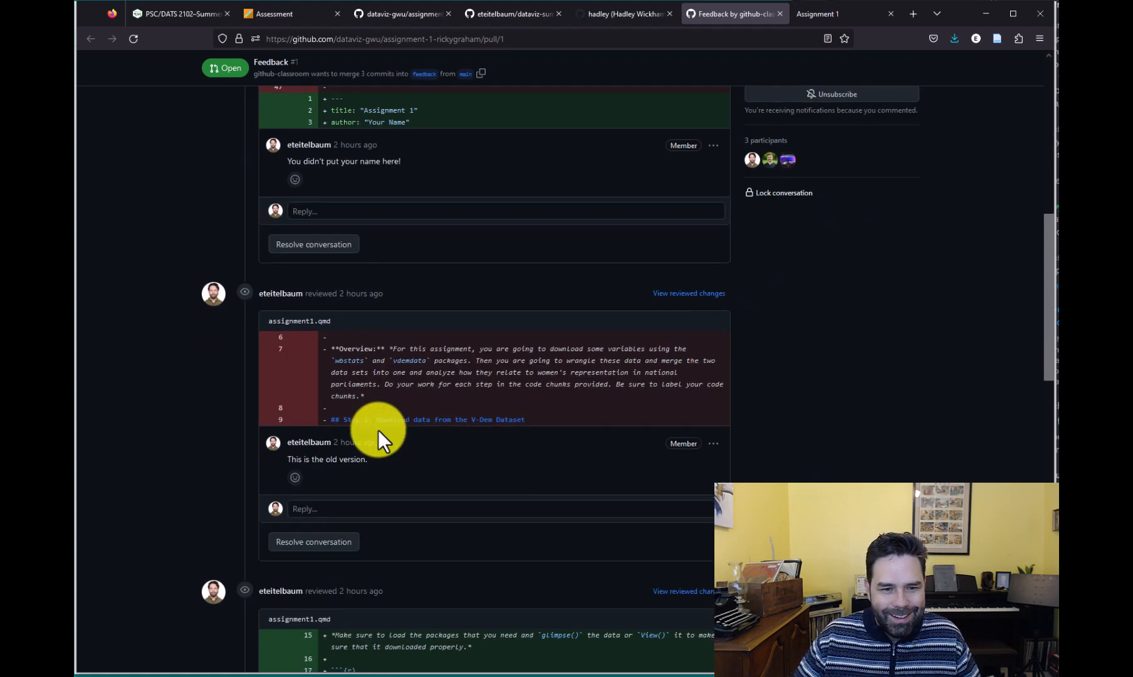
pyautogui.scroll(-1, 381, 443)
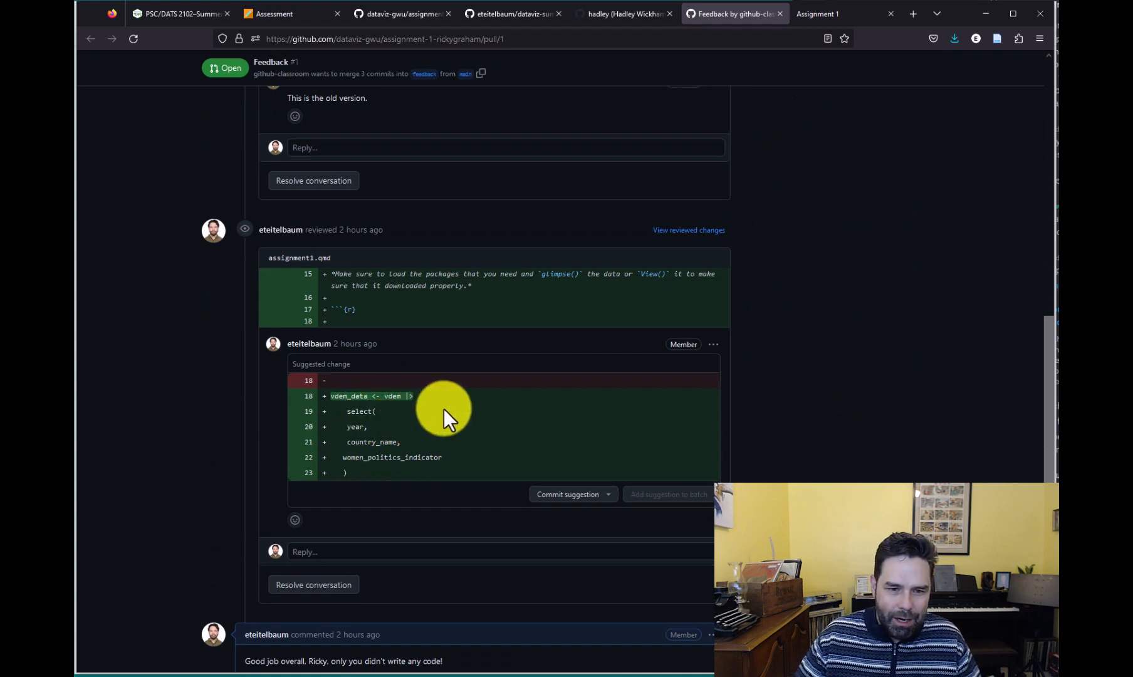
pyautogui.scroll(-2, 405, 298)
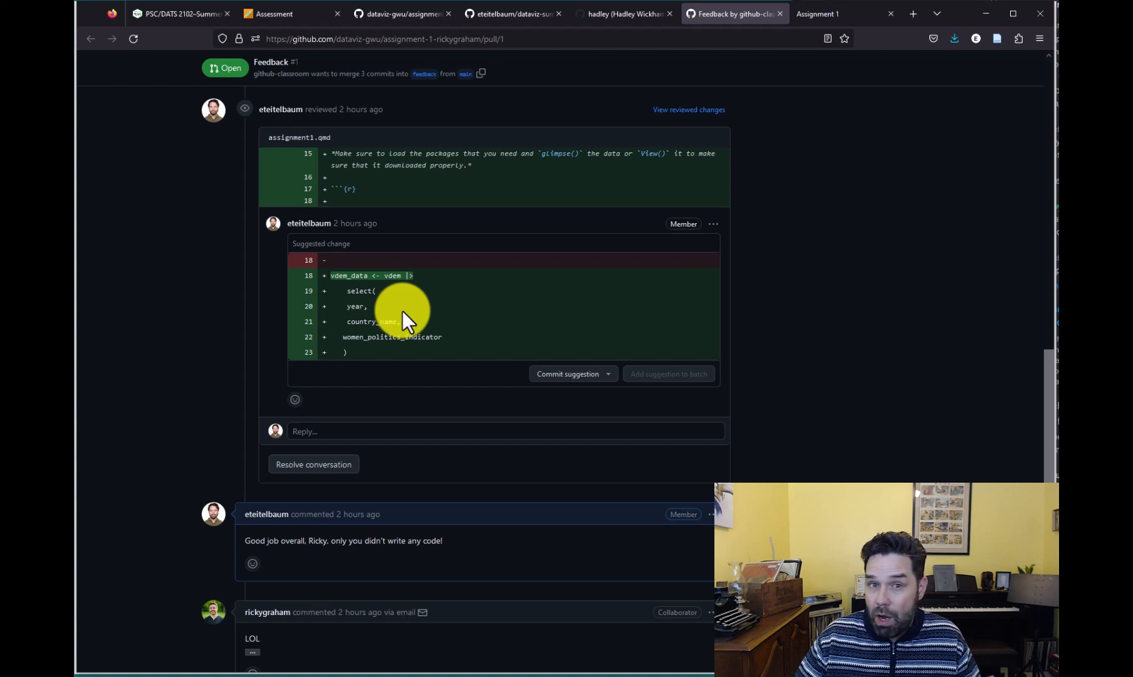
pyautogui.scroll(-6, 403, 311)
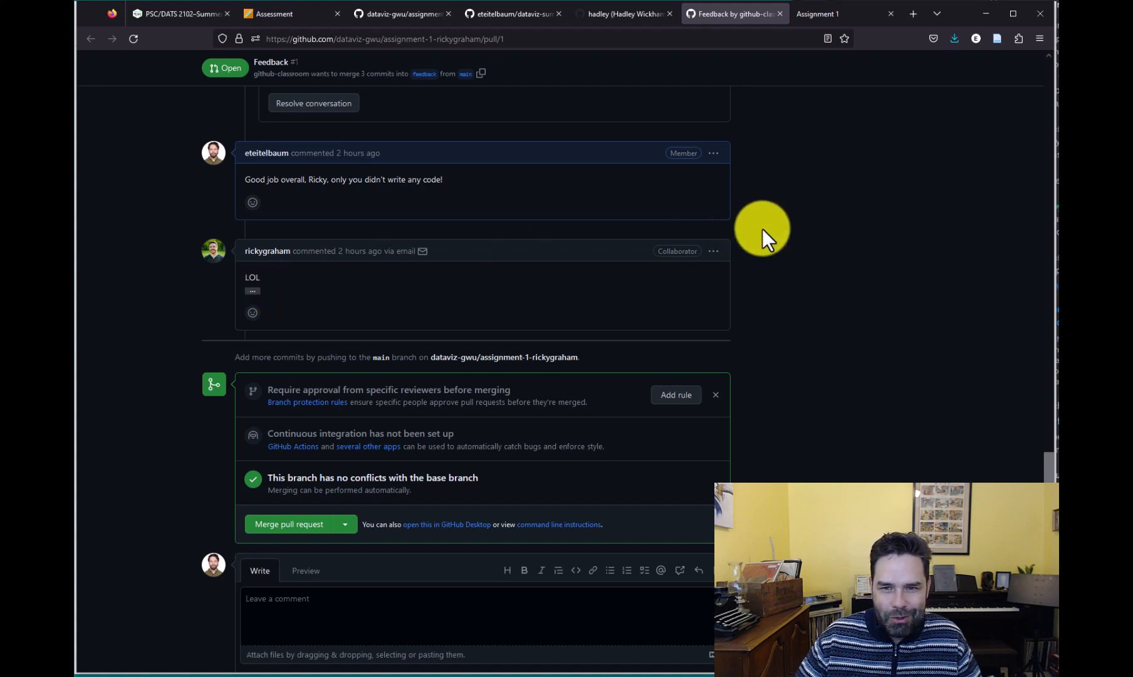
pyautogui.scroll(20, 762, 228)
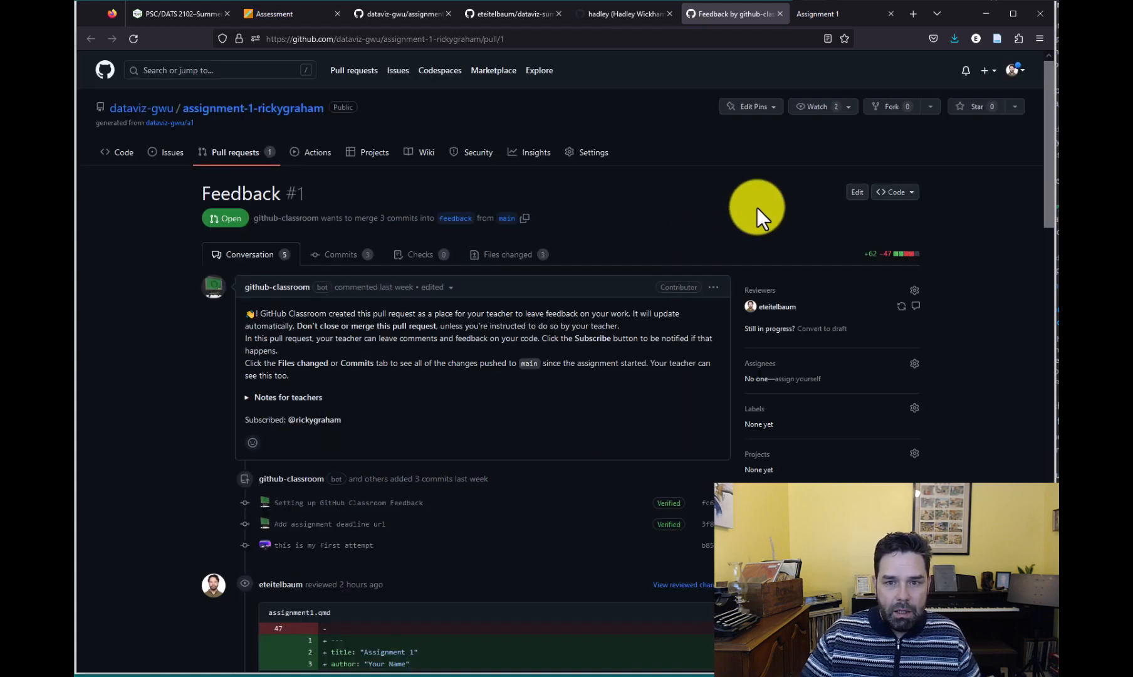